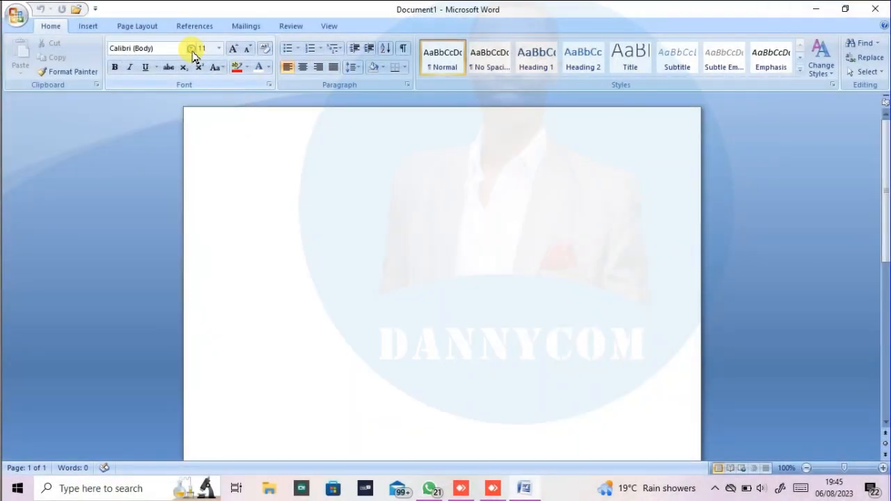
Look through the available fonts, font sizes and Change Case options without applying any of them.
click(192, 49)
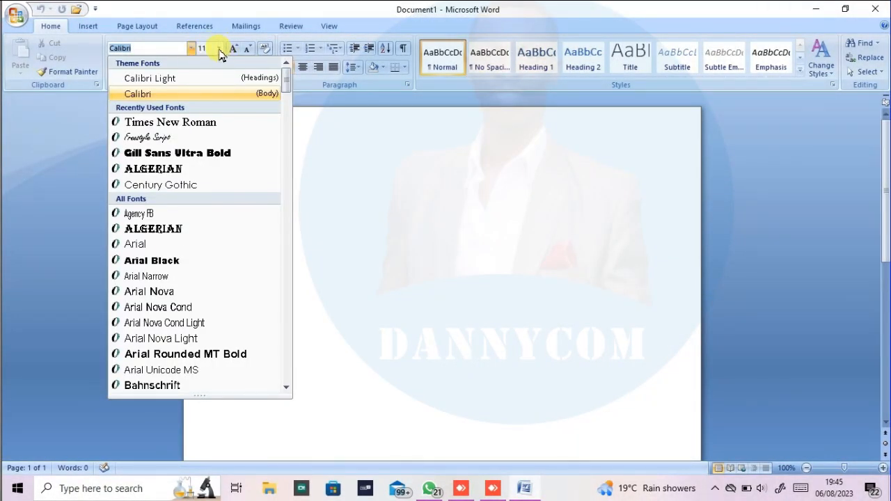
click(219, 48)
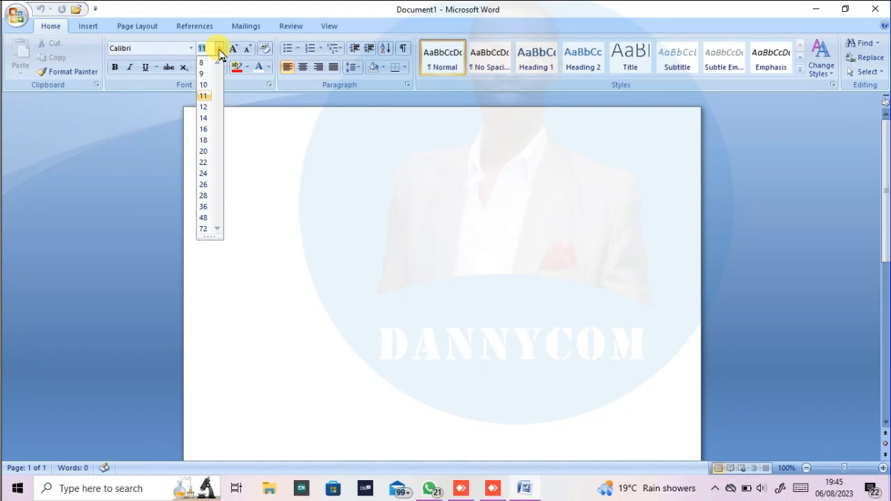
click(295, 156)
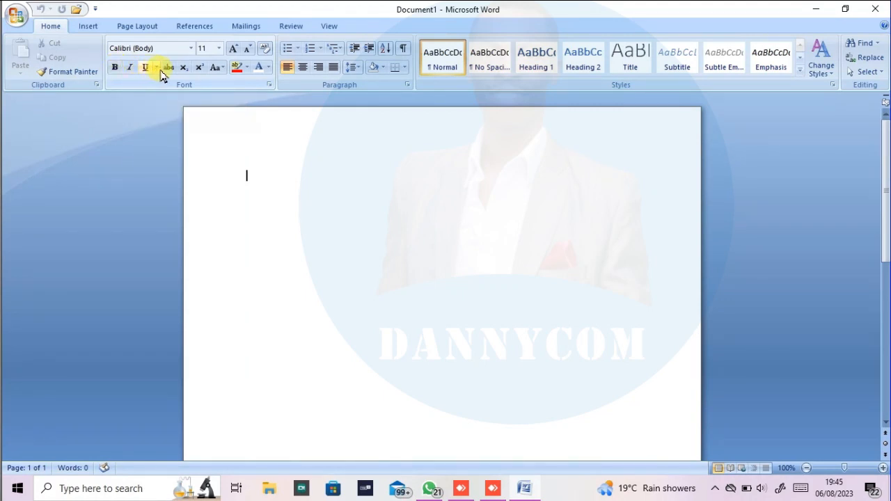
click(217, 67)
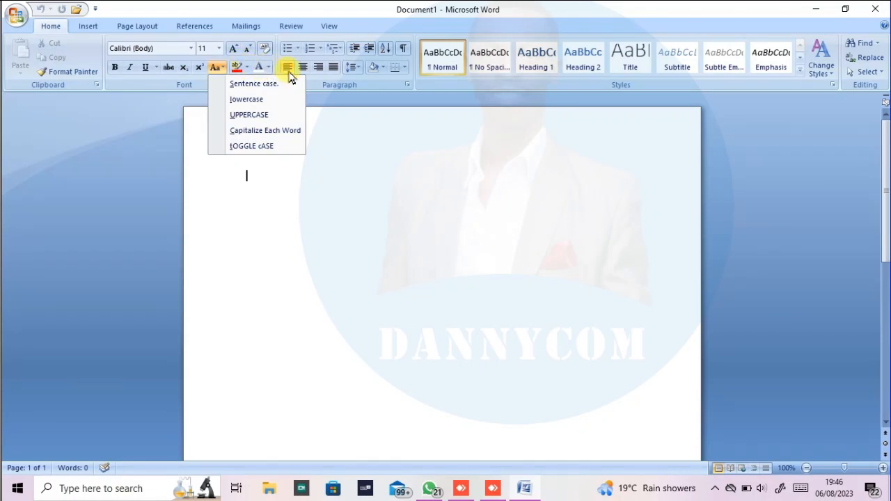
click(295, 204)
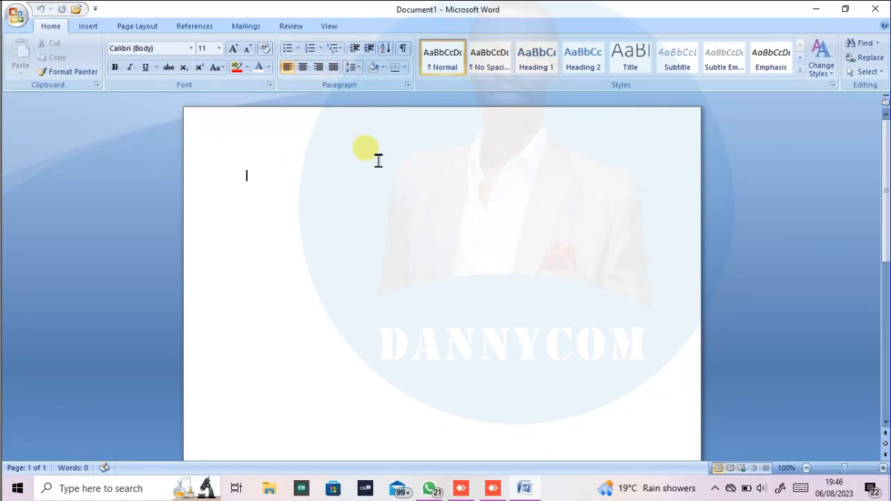
Look through the line spacing choices and the Numbering Library without applying anything.
click(356, 68)
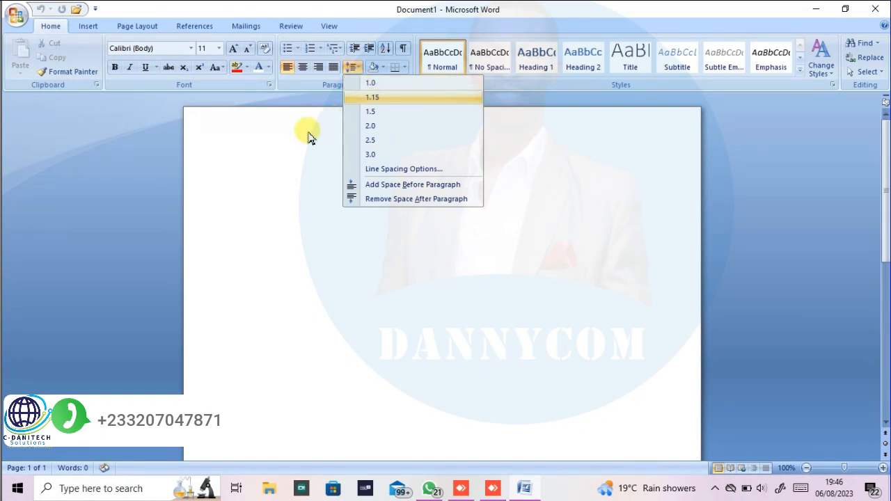
click(246, 161)
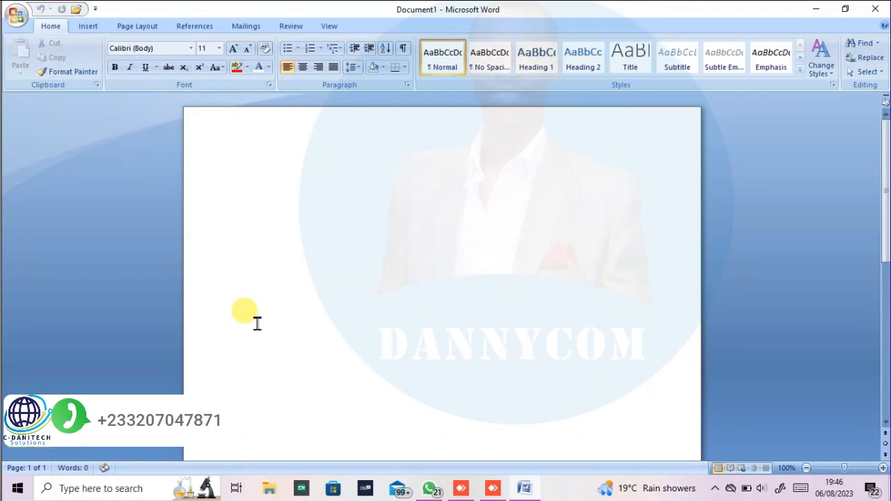
click(356, 70)
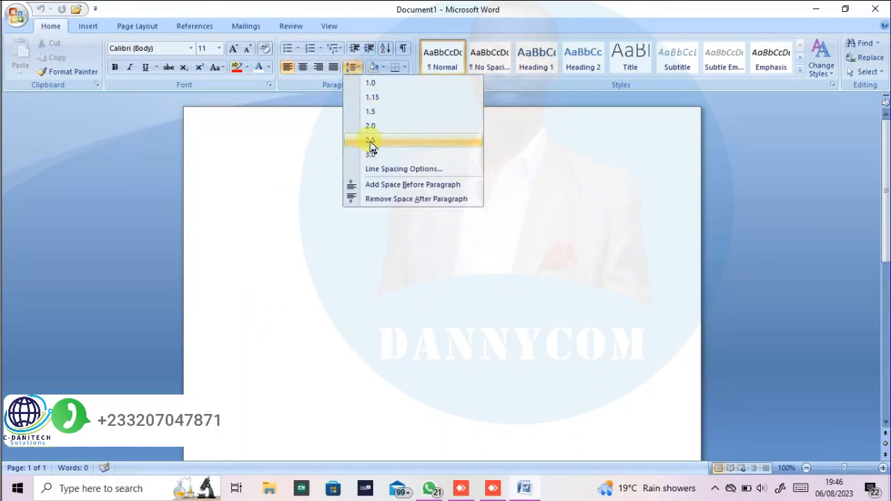
click(320, 47)
click(318, 46)
click(320, 47)
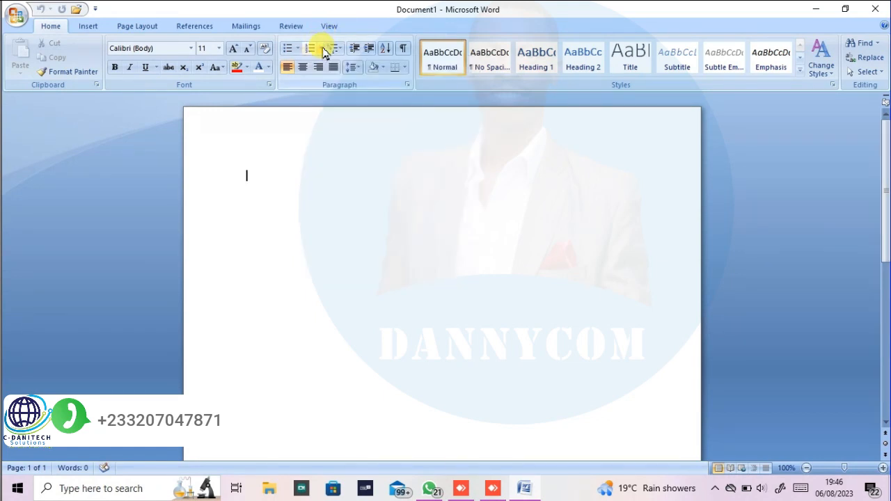
click(322, 51)
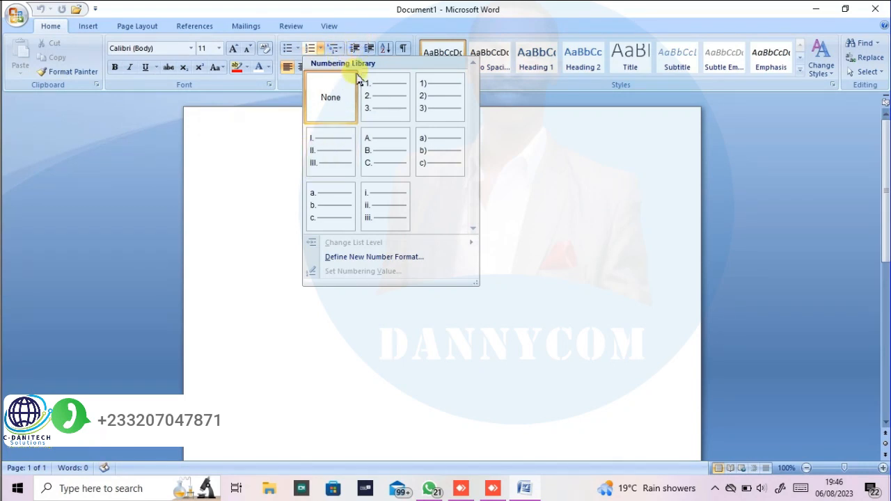
click(252, 125)
Enter "Point" and "one" as a two-item bulleted list with solid round bullets.
click(226, 135)
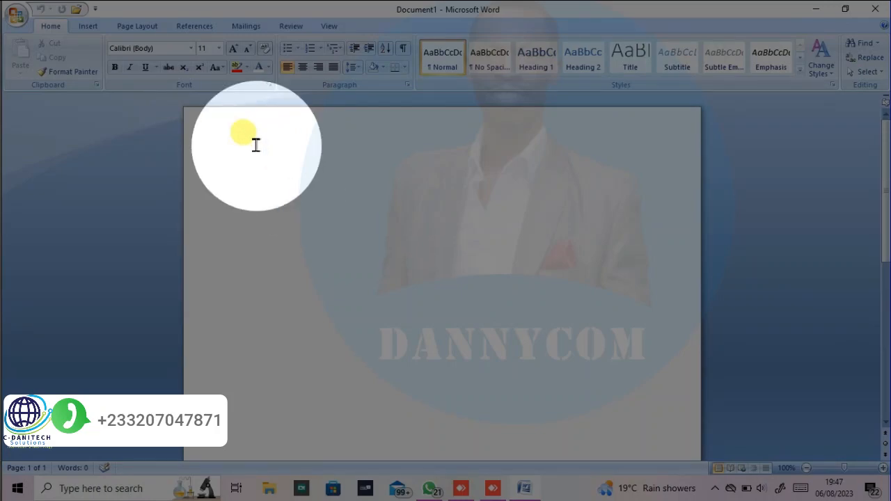
text(point)
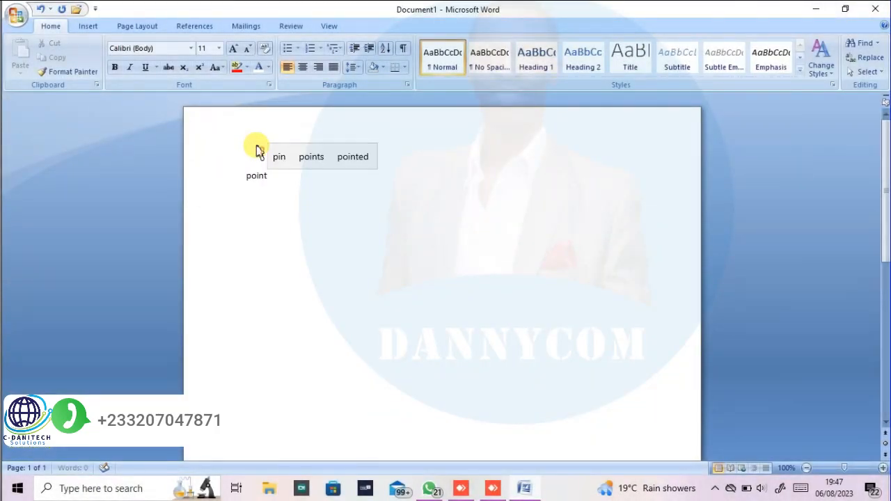
click(300, 49)
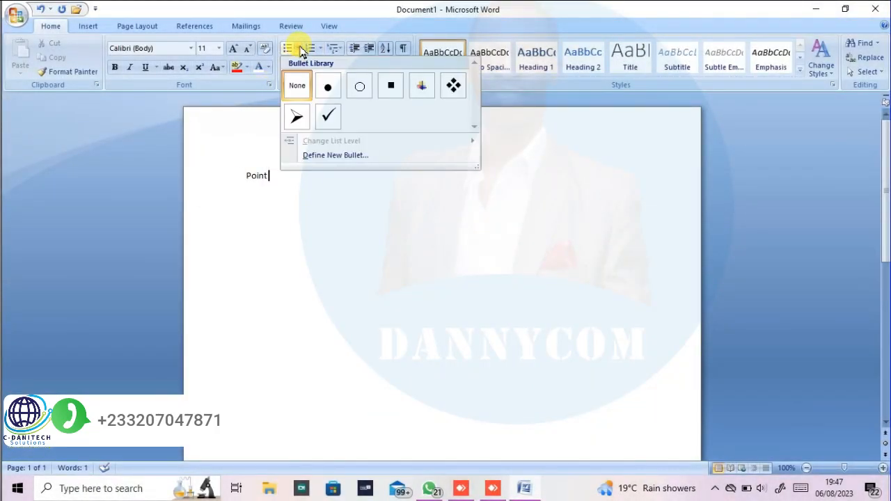
click(328, 86)
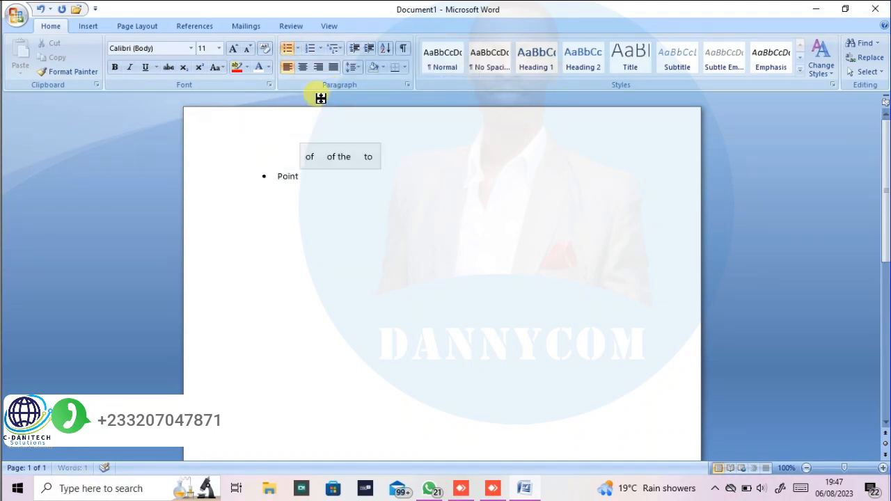
key(Return)
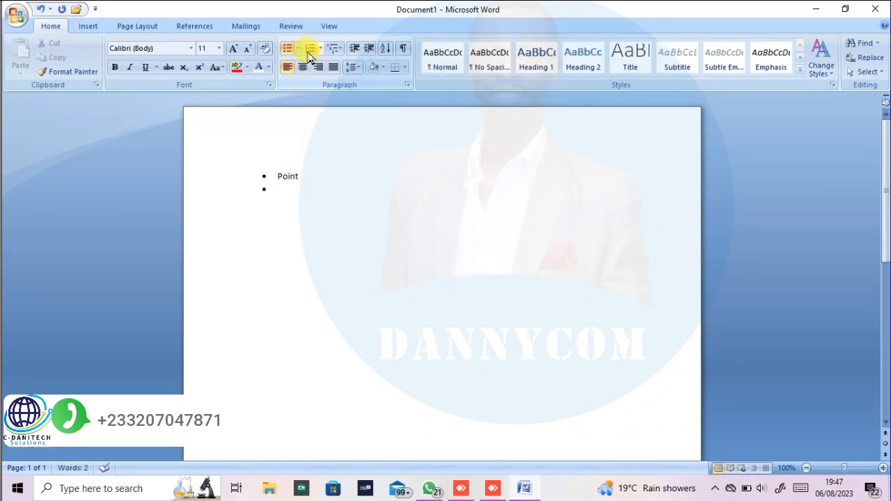
text(one)
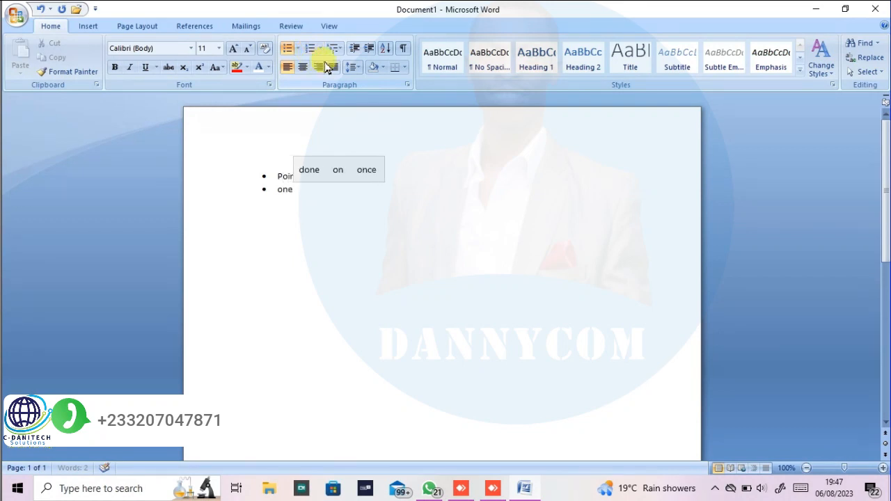
Try check mark bullets on the list and settle on the four-diamond bullet style.
click(300, 49)
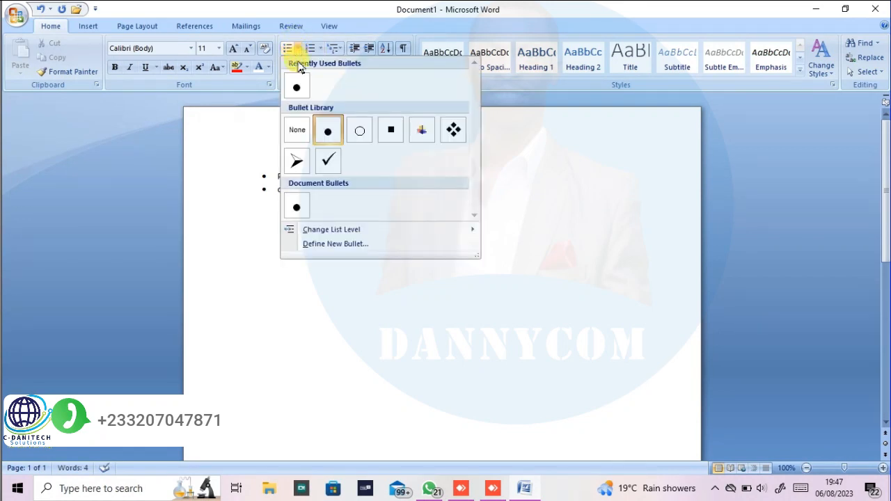
click(329, 160)
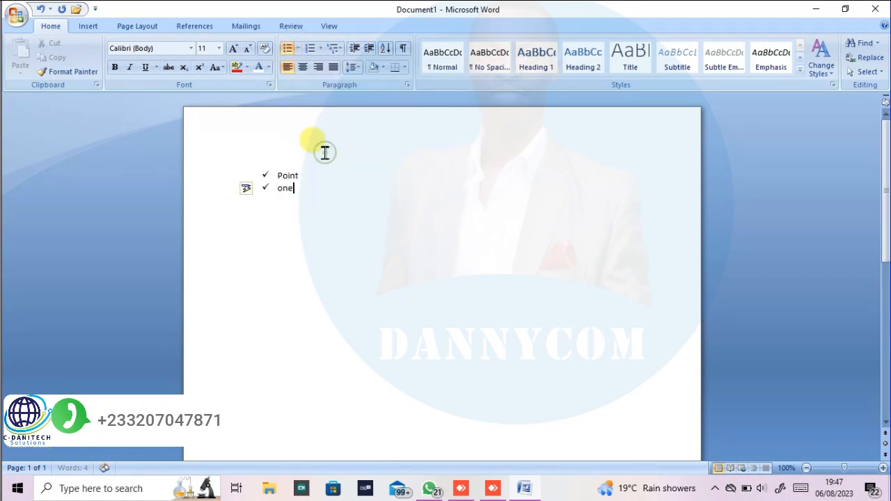
click(299, 50)
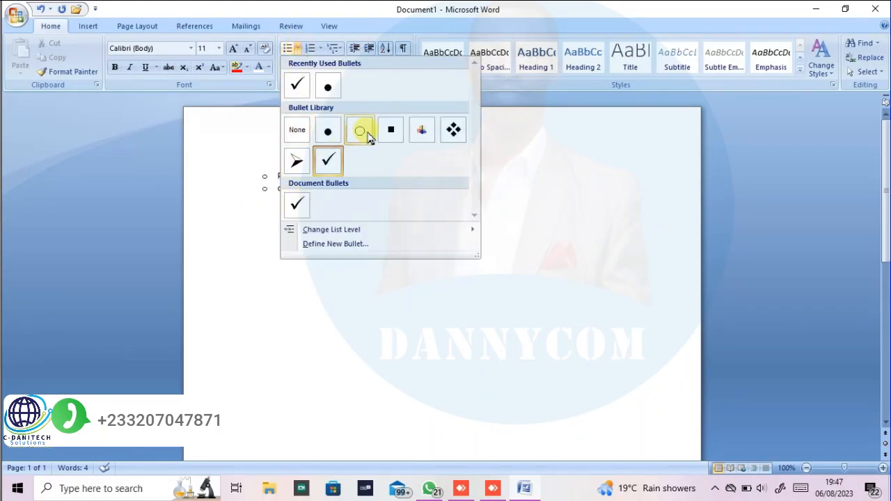
click(454, 129)
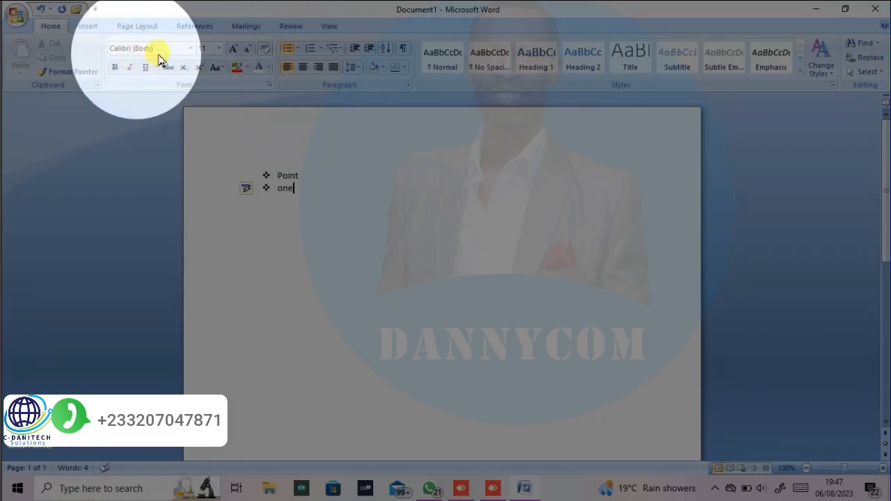
Make both list items bold and italic, and view the underline styles without applying one.
drag(294, 188, 285, 179)
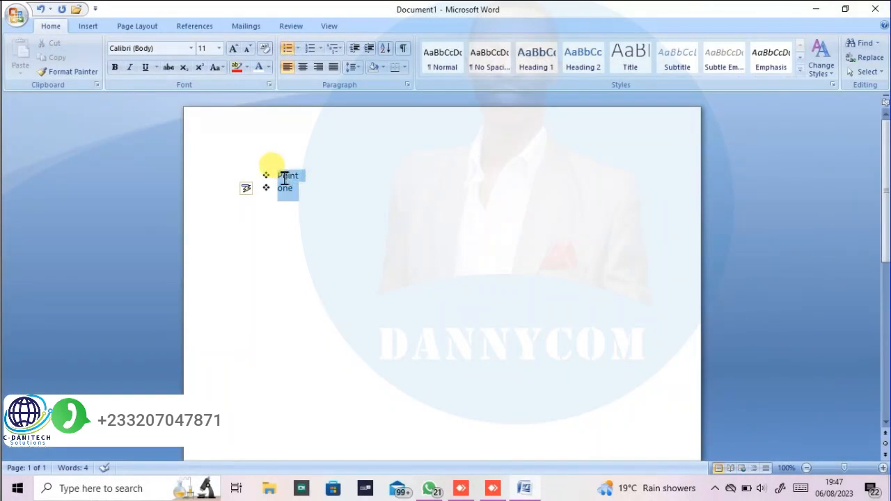
click(116, 71)
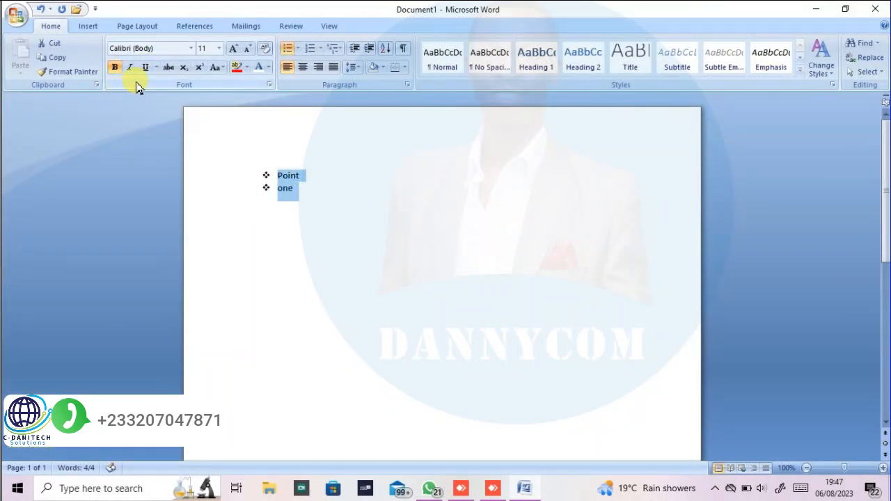
click(131, 67)
click(156, 68)
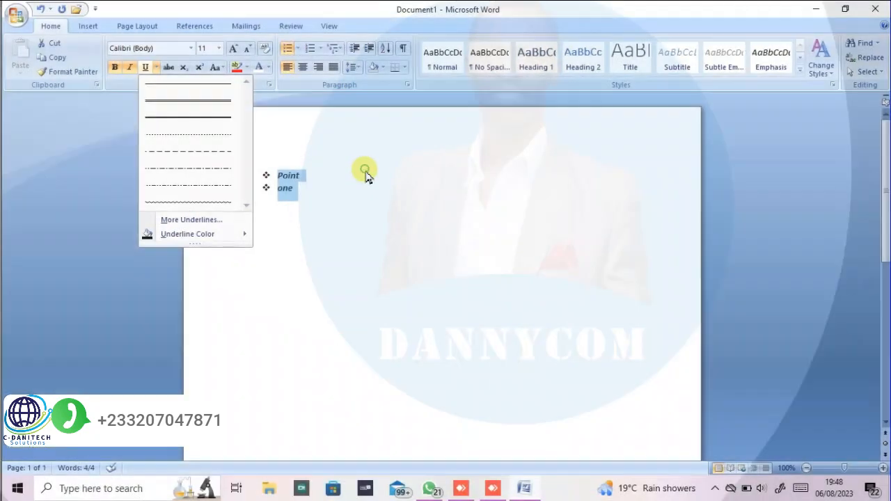
click(366, 173)
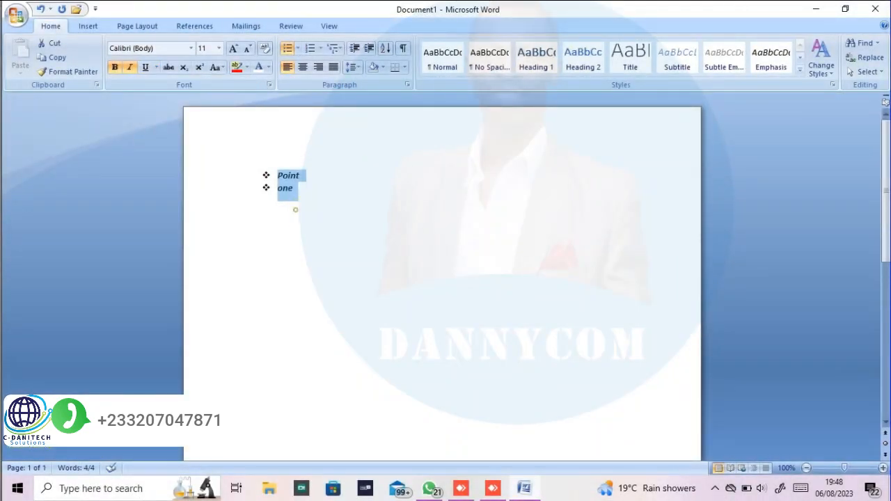
click(295, 210)
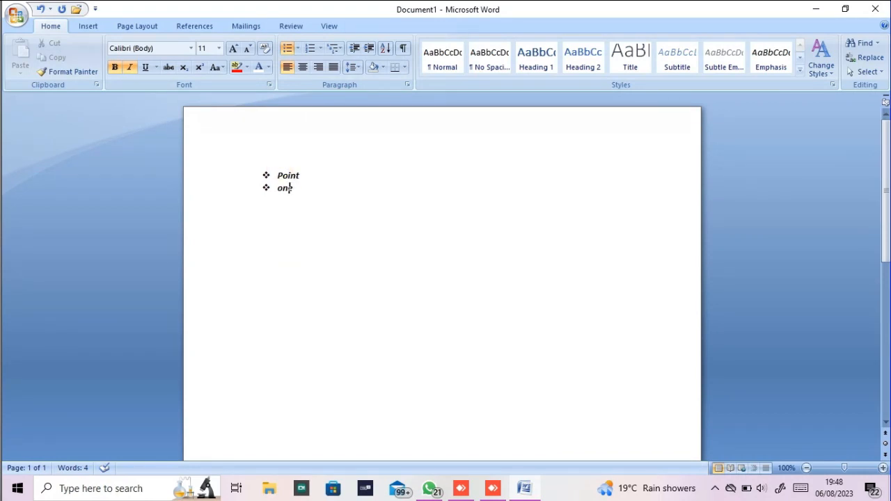
End the bulleted list after the second item and enter "GHANA" as plain text below it.
key(Return)
key(Return)
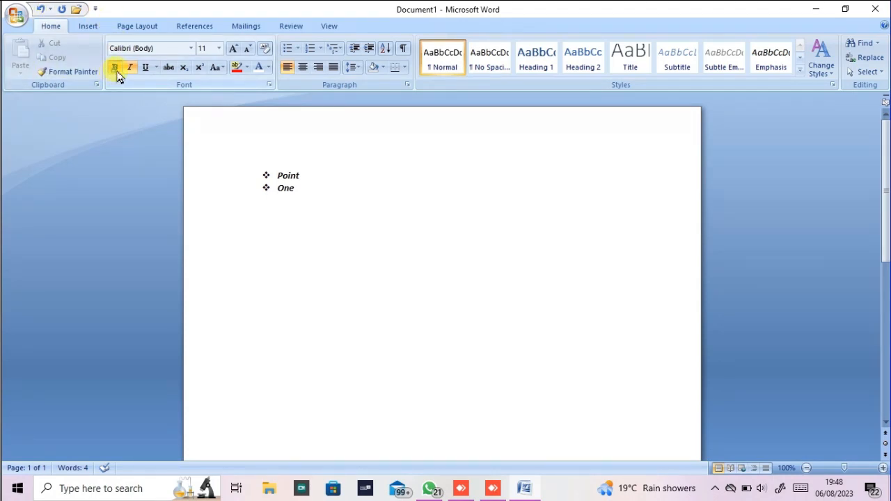
text(GHANA)
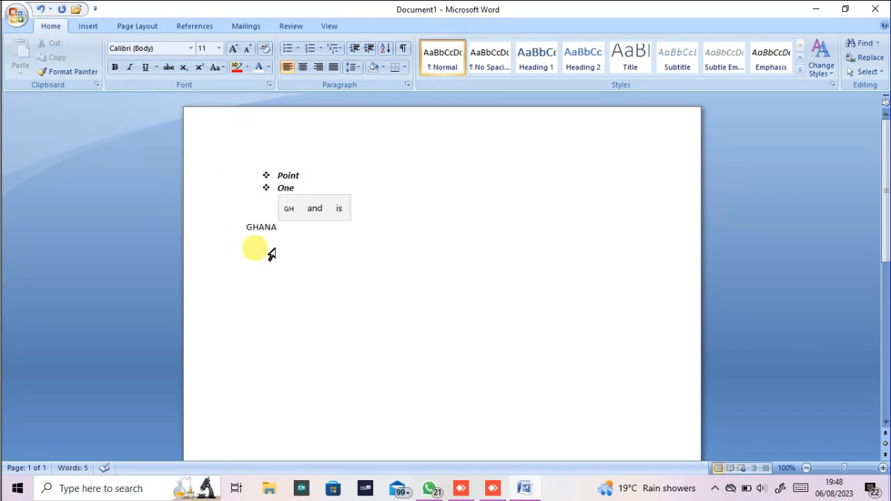
drag(245, 227, 252, 227)
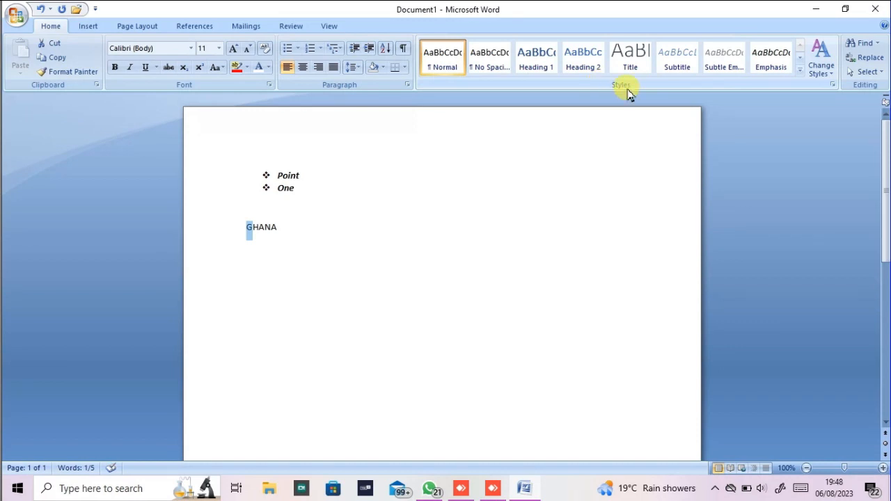
key(ctrl)
key(ctrl)
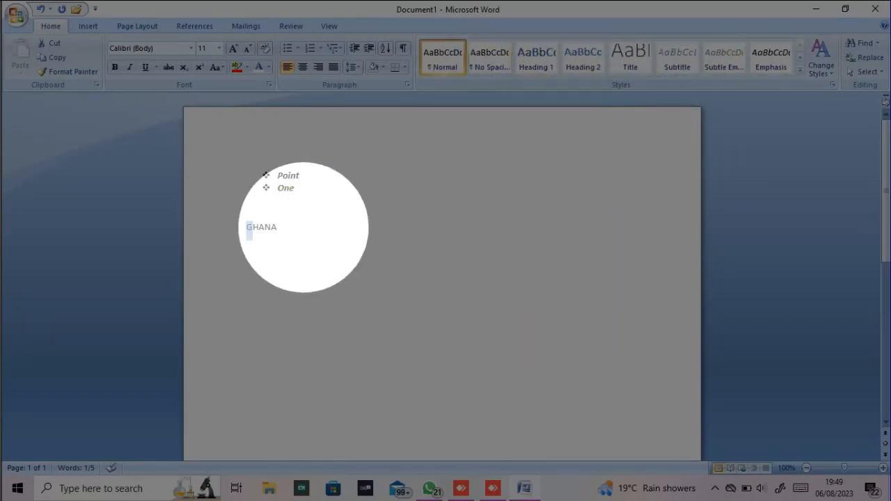
click(265, 235)
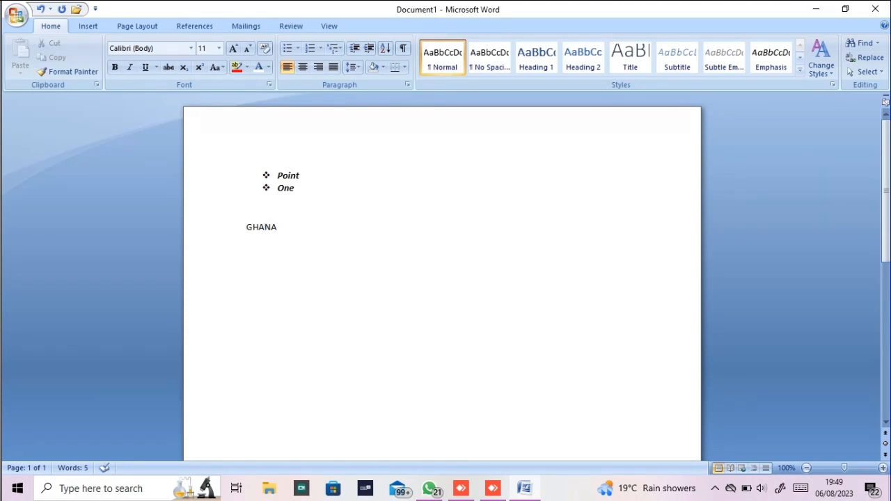
Preview Quick Styles such as Subtle Emphasis and Heading 1 on the word GHANA without applying any.
drag(287, 234, 244, 229)
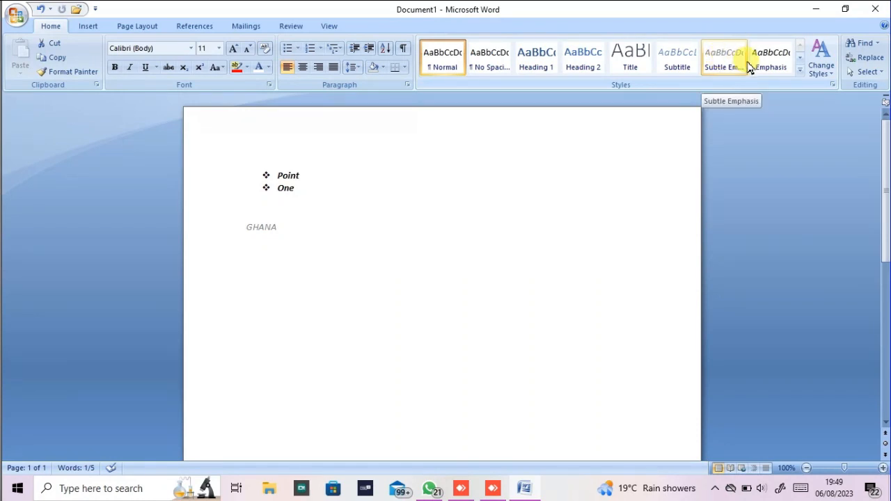
click(800, 72)
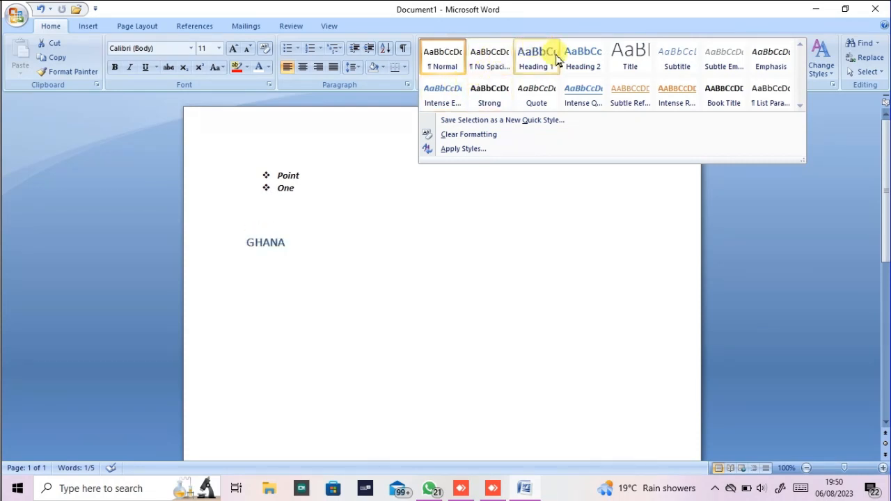
click(560, 223)
click(533, 224)
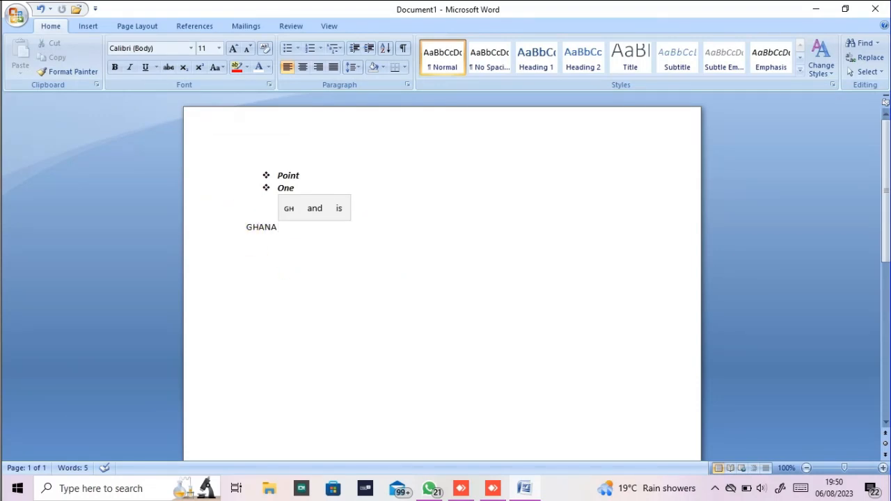
drag(240, 231, 307, 237)
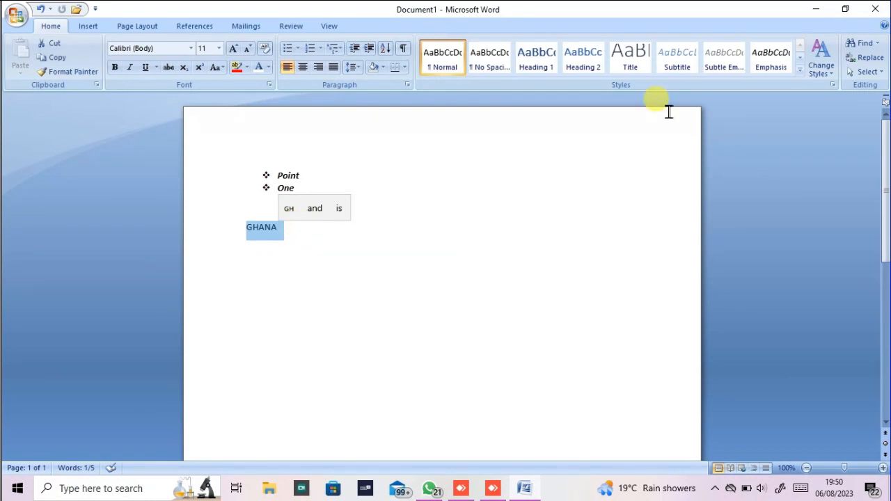
click(799, 70)
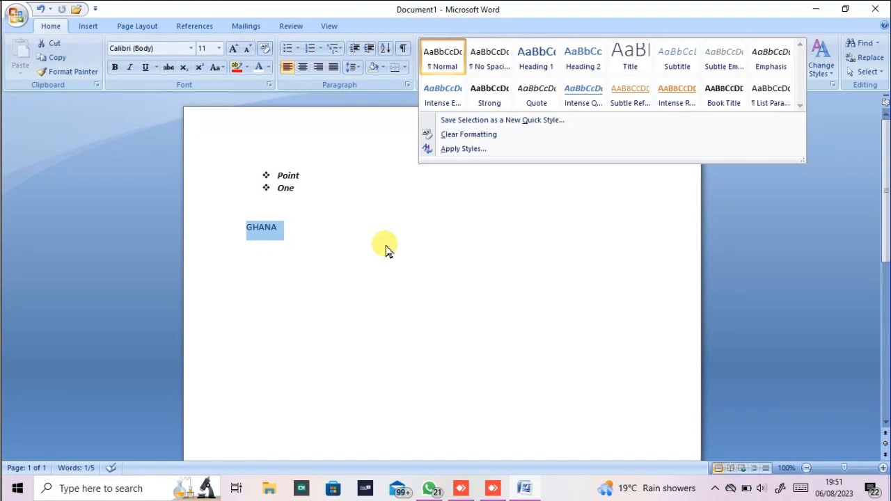
Center the word GHANA and view the line spacing choices without applying one.
click(514, 269)
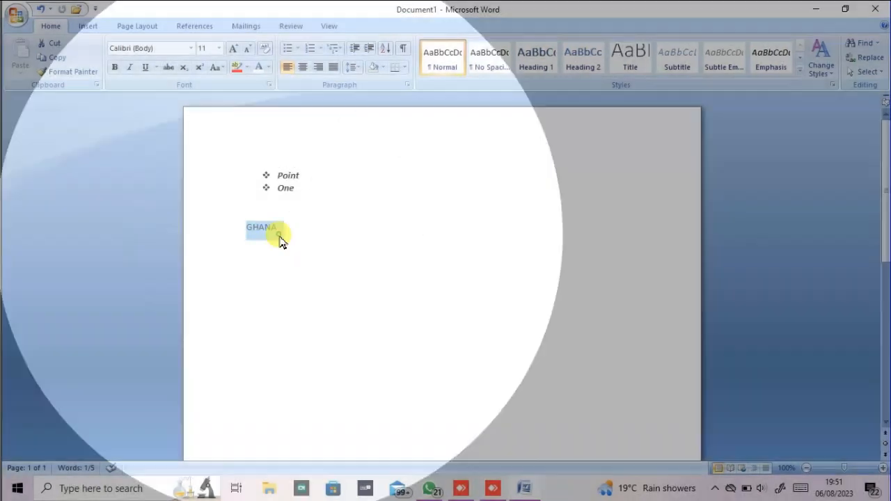
click(278, 230)
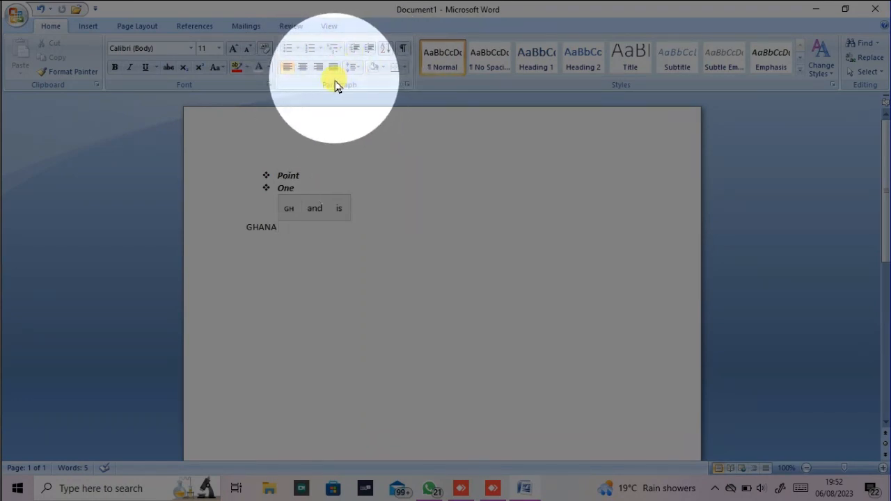
click(303, 68)
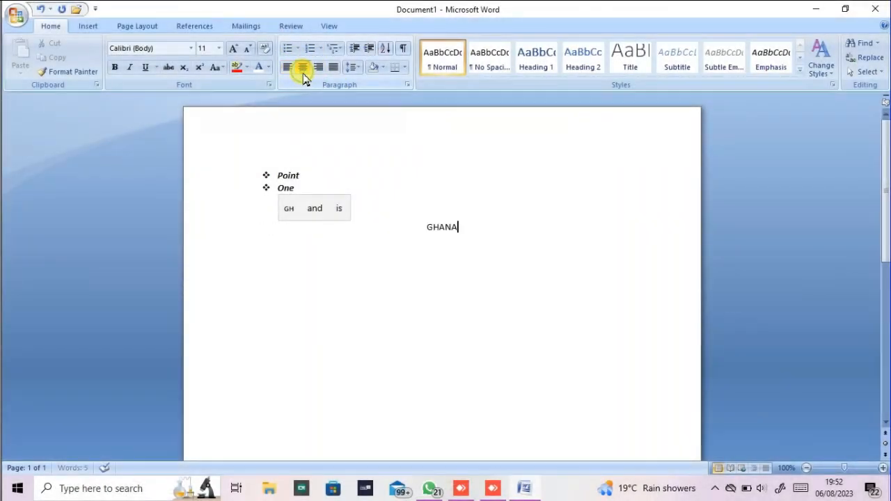
click(360, 68)
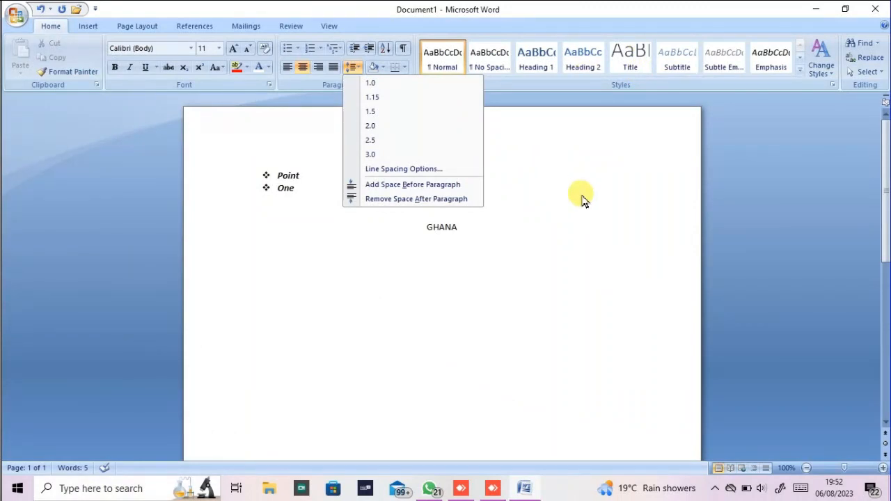
click(581, 193)
click(352, 237)
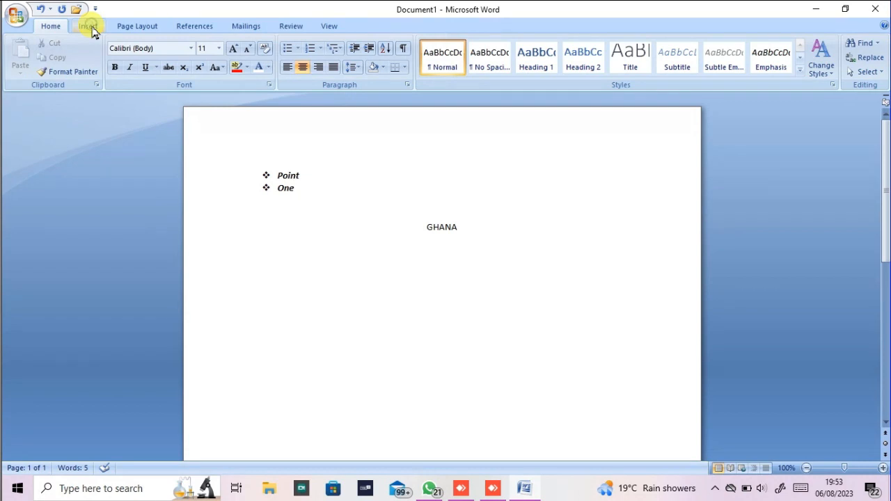
click(89, 28)
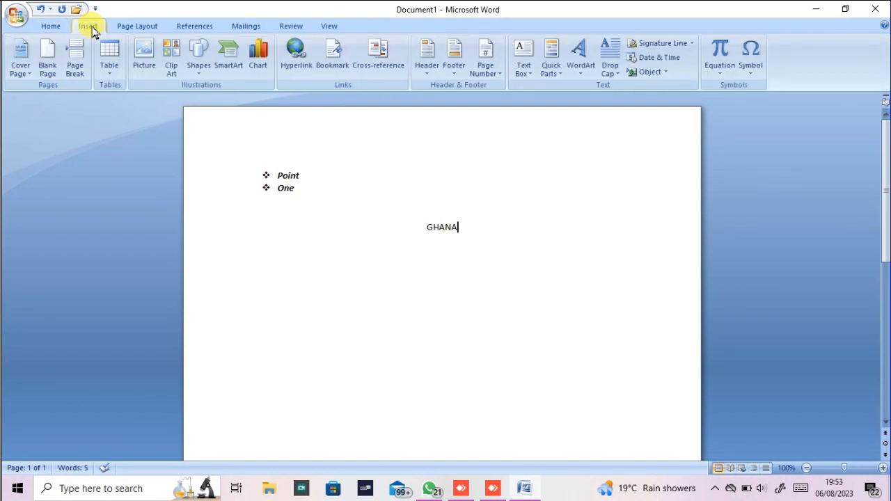
click(53, 28)
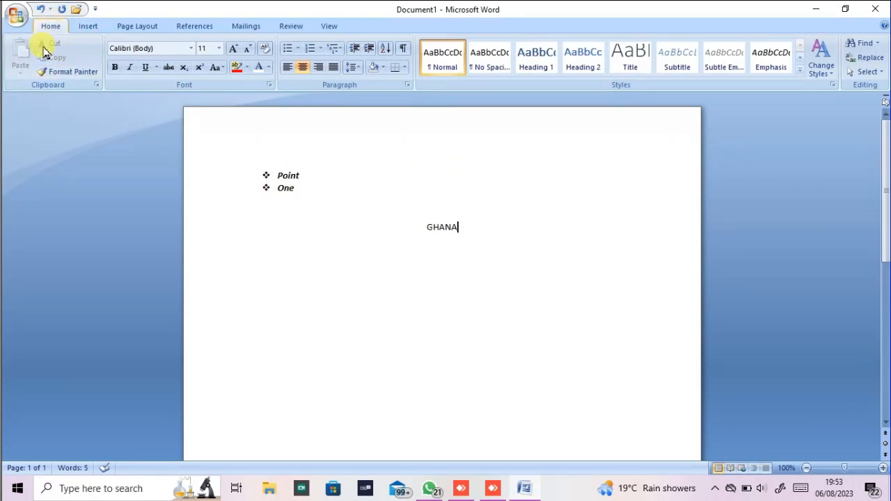
click(89, 28)
click(54, 28)
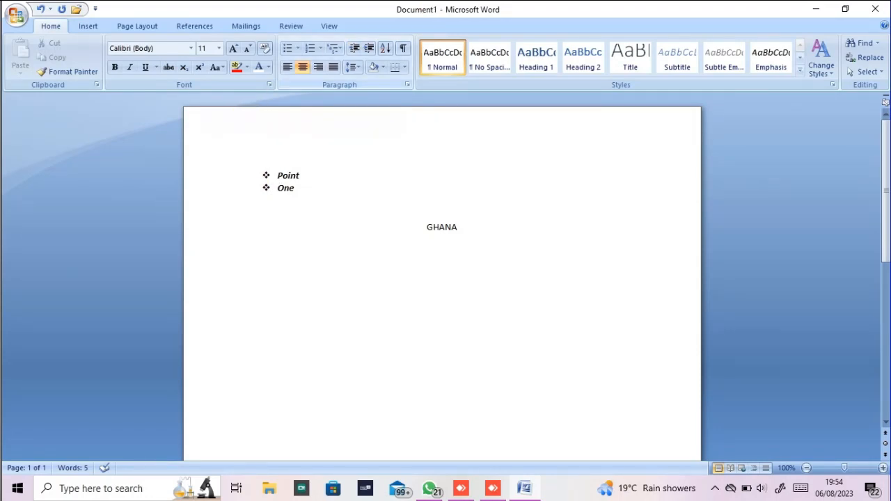
Cut all of the document's content to clear the page.
key(ctrl+a)
key(ctrl+x)
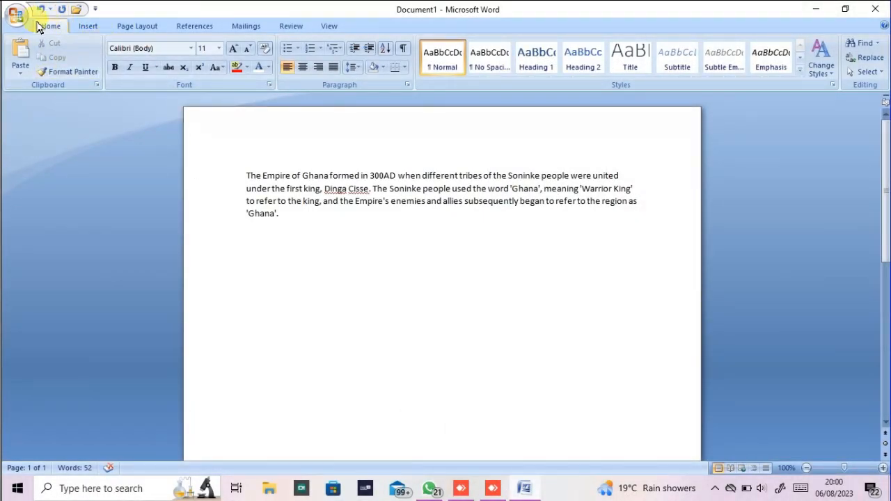
click(87, 26)
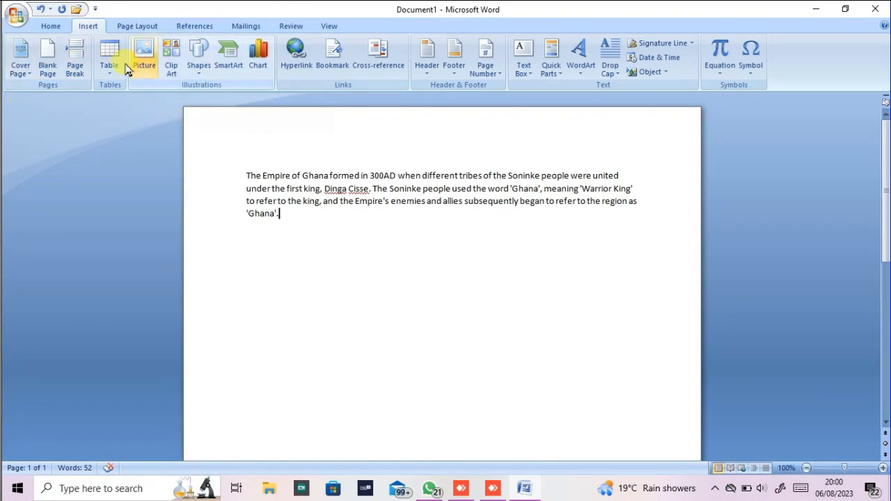
click(52, 27)
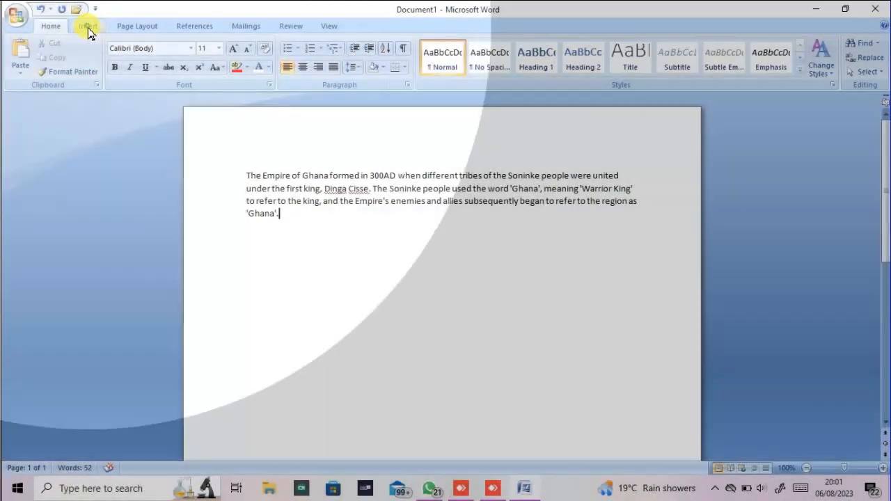
click(89, 29)
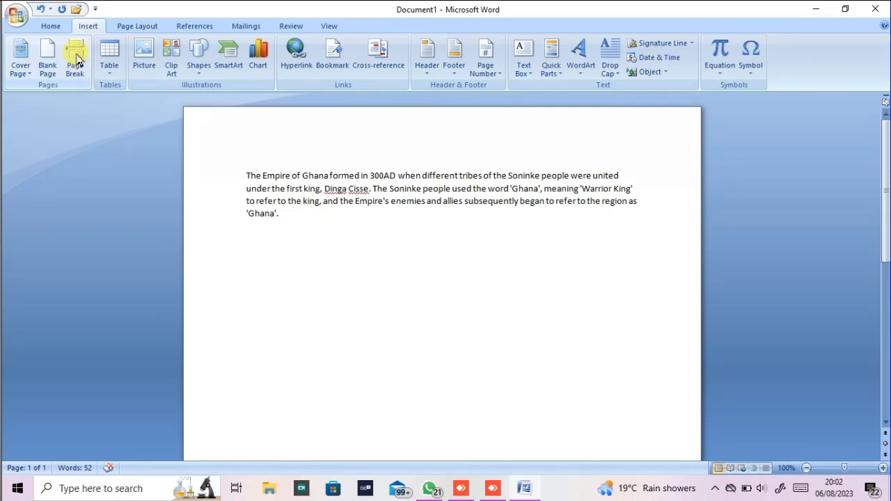
click(51, 27)
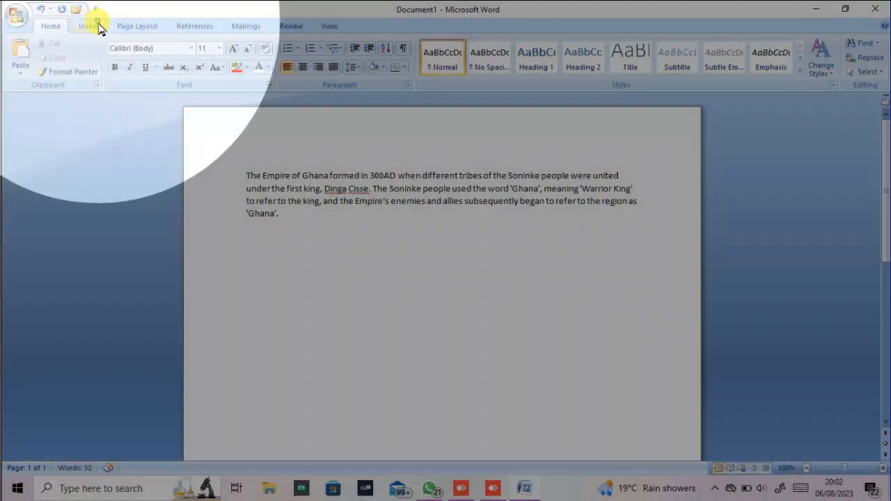
click(96, 26)
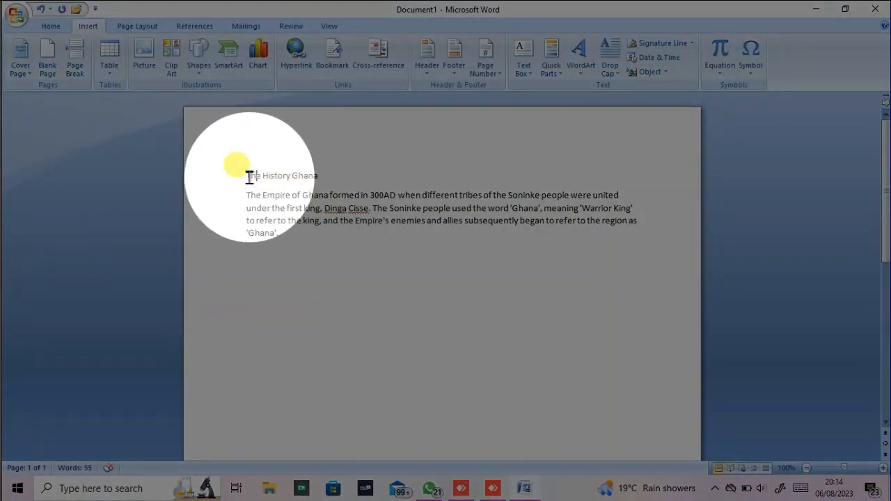
Center the title line "The History Ghana" above the paragraph.
drag(249, 177, 323, 178)
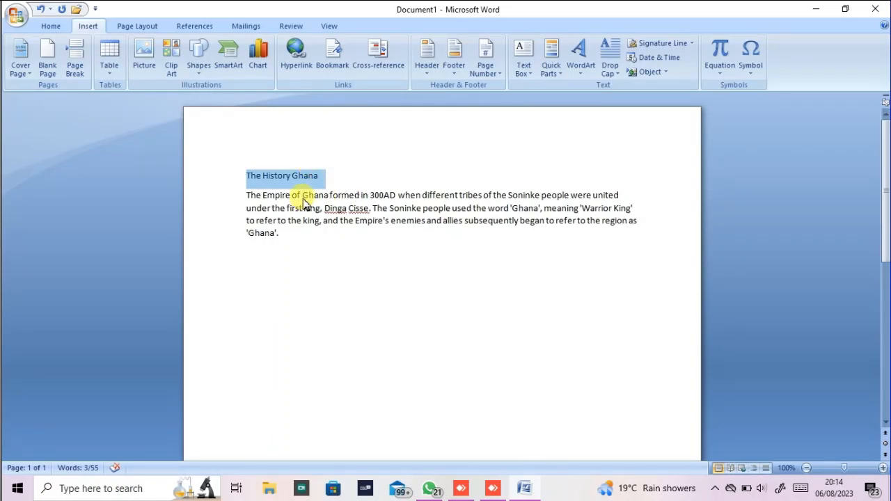
click(302, 195)
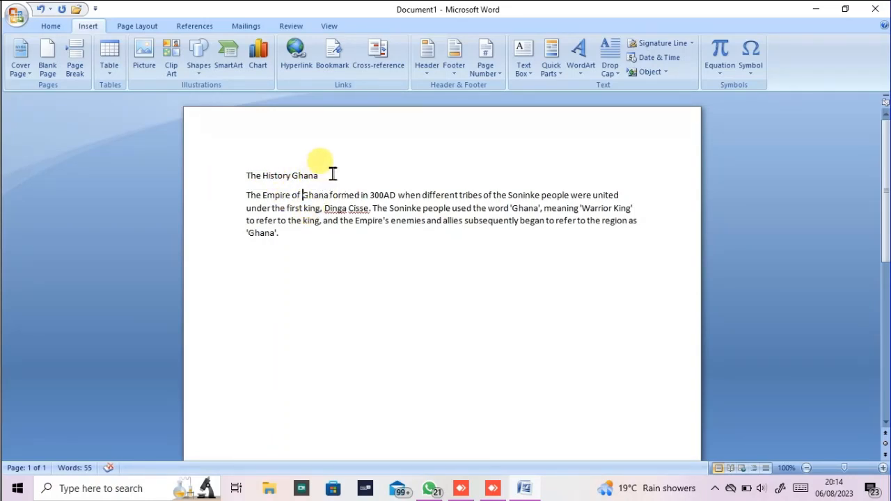
drag(332, 174, 228, 174)
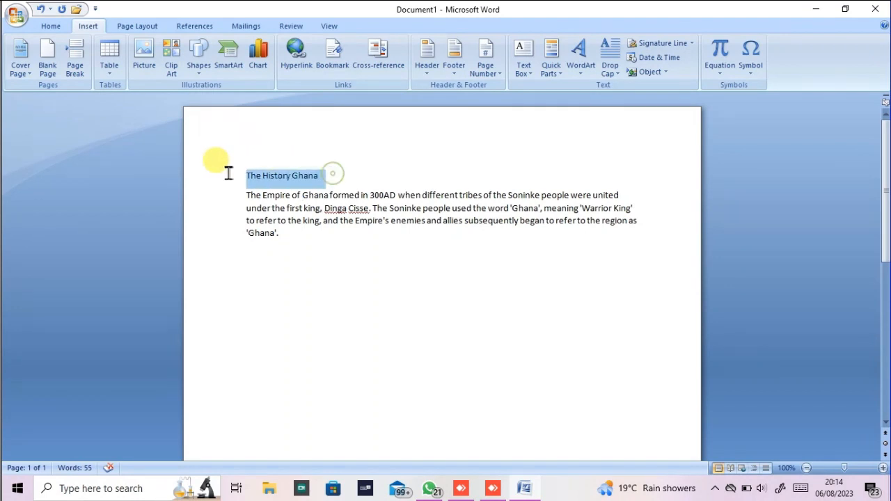
click(52, 30)
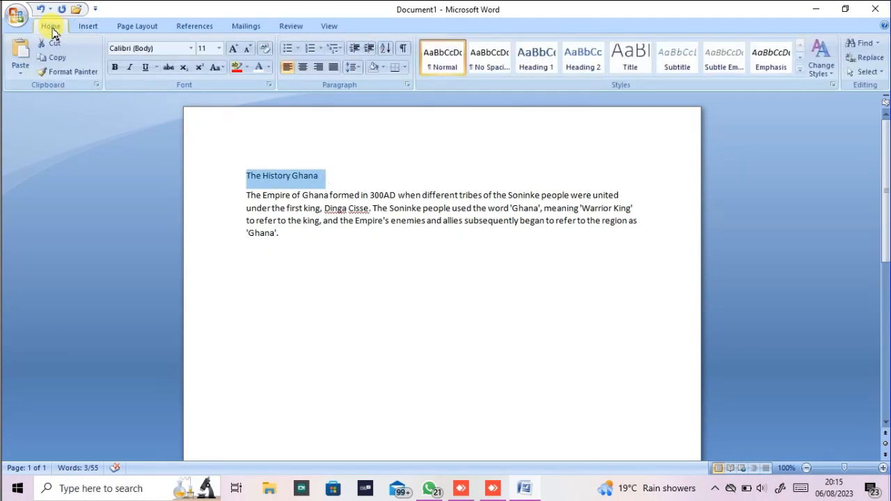
click(303, 67)
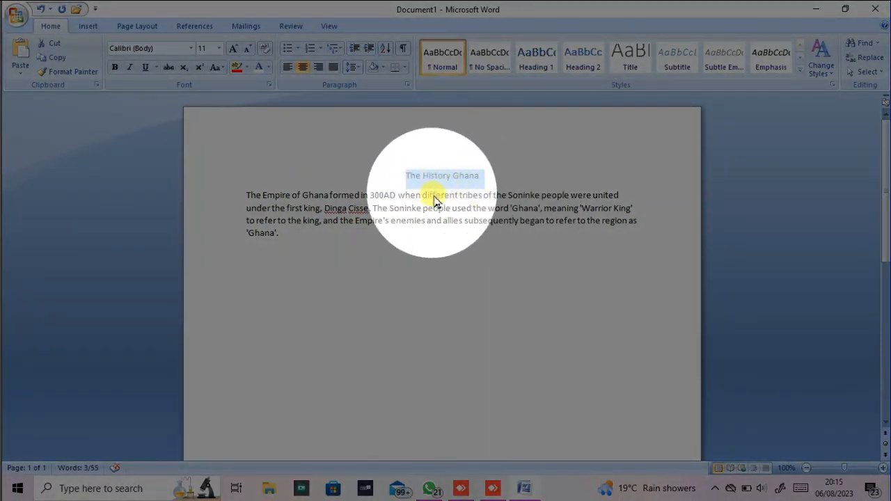
Apply the thick underline style and bold to the title "The History Ghana".
click(156, 68)
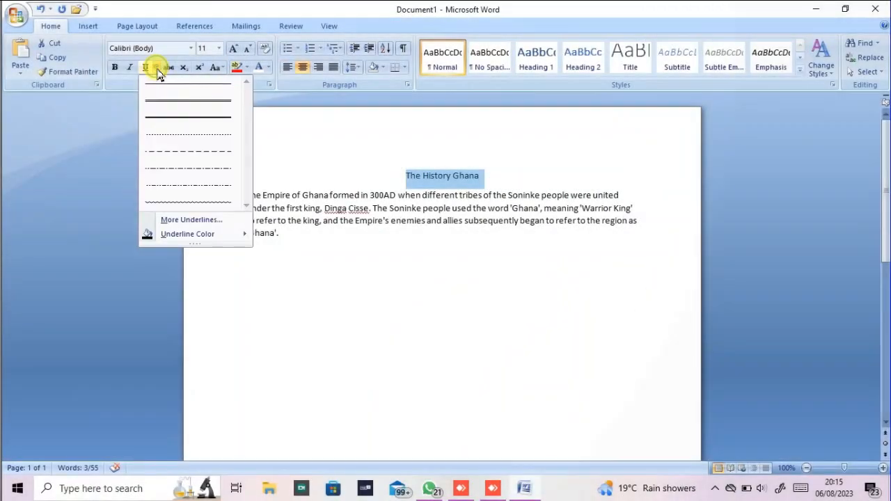
click(172, 120)
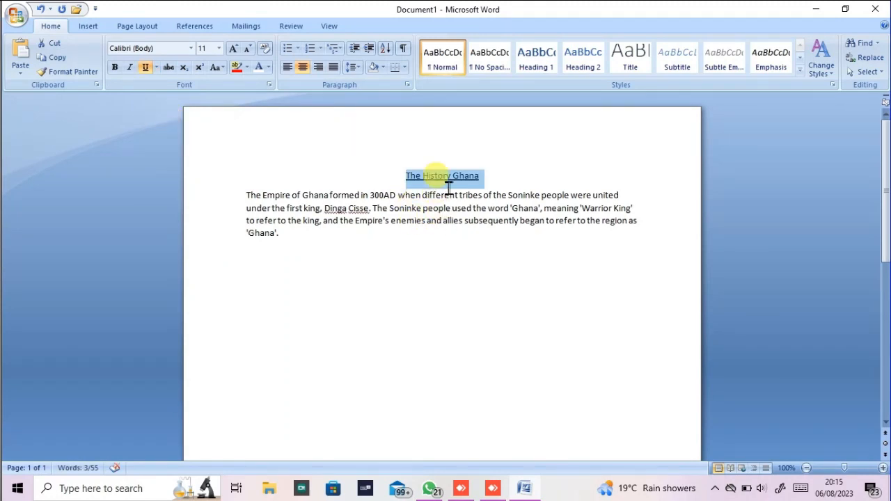
click(117, 75)
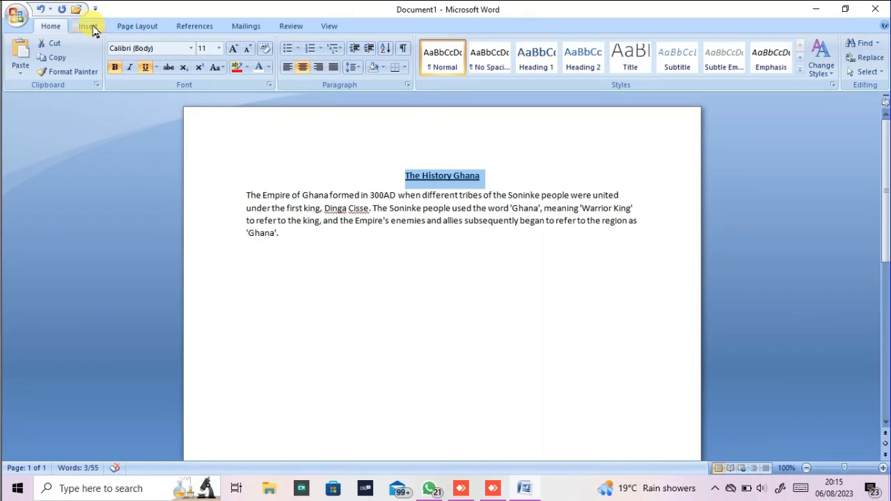
click(88, 27)
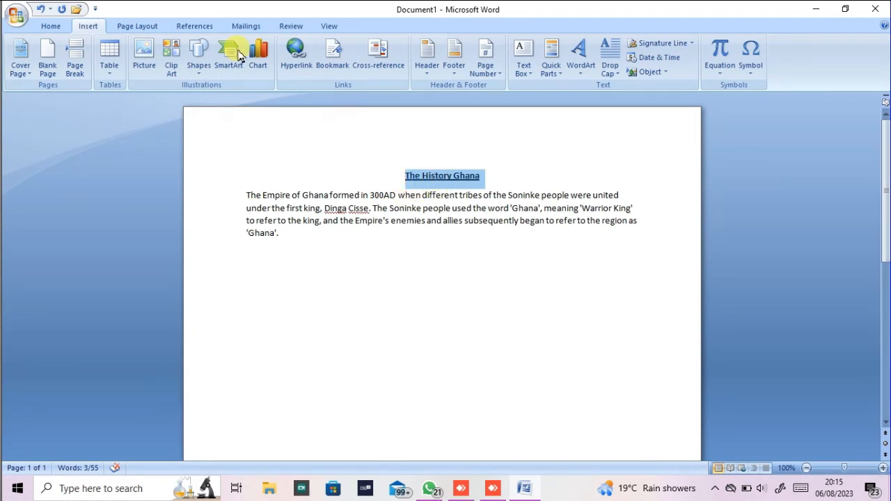
click(53, 28)
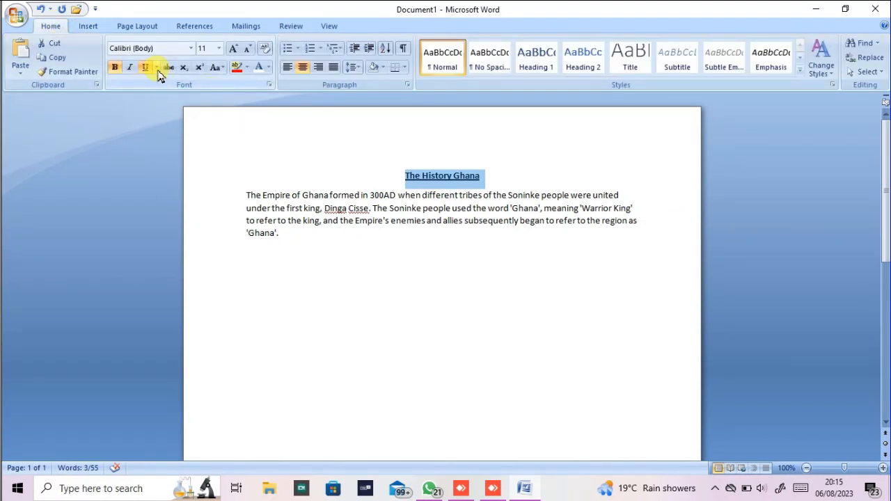
click(90, 29)
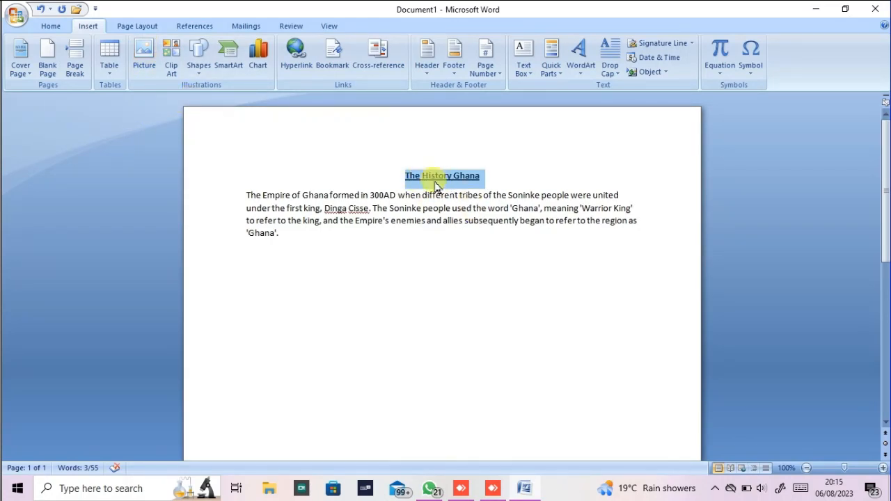
click(56, 28)
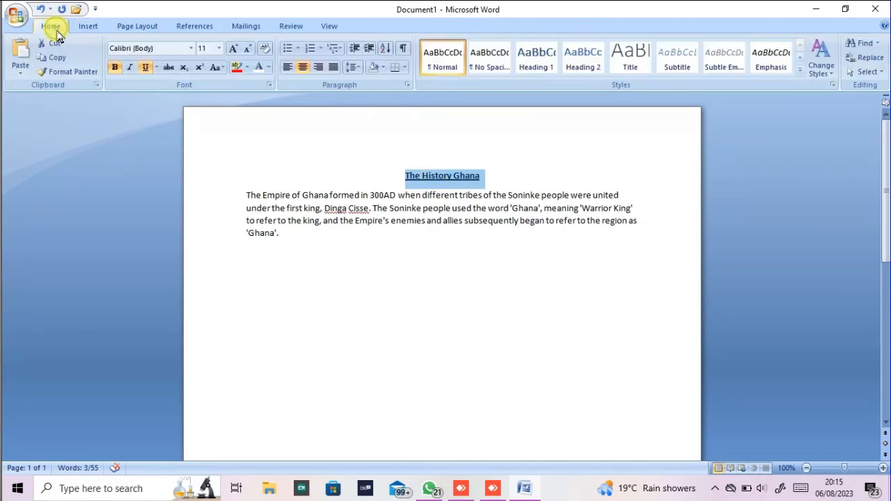
View the title's additional underline settings in the Font dialog, close it, and remove the underline from the title.
click(158, 67)
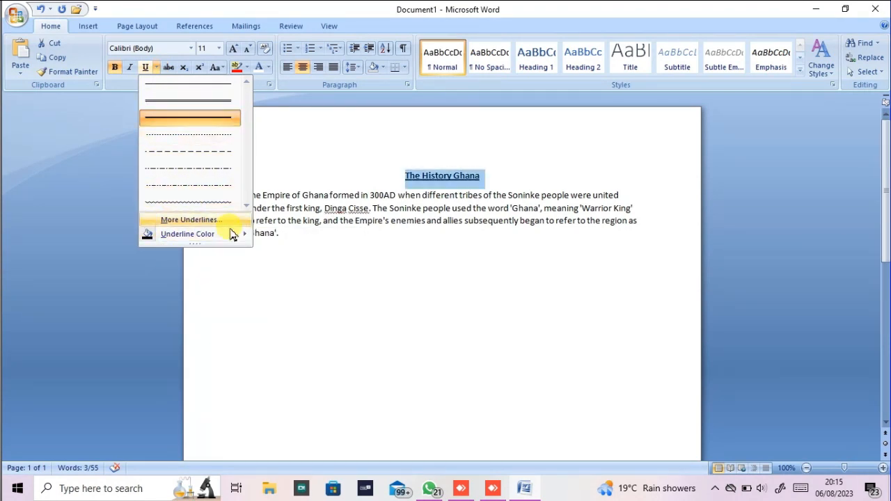
mouse_move(226, 237)
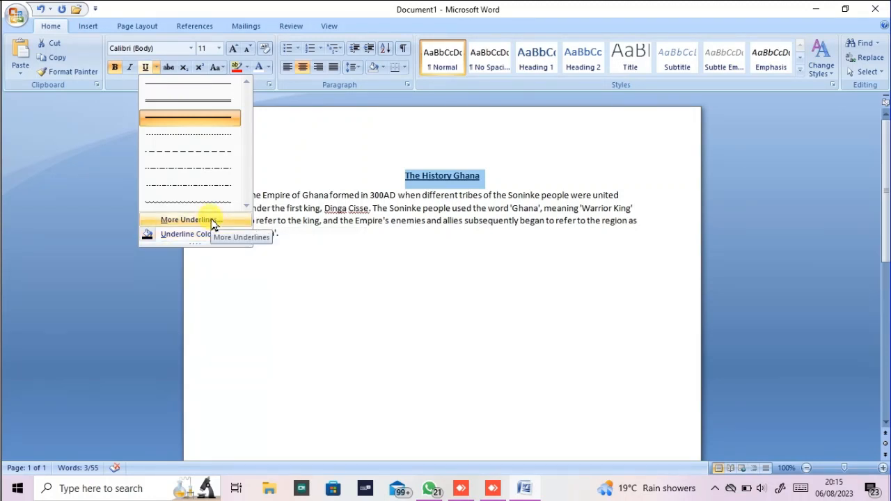
click(213, 221)
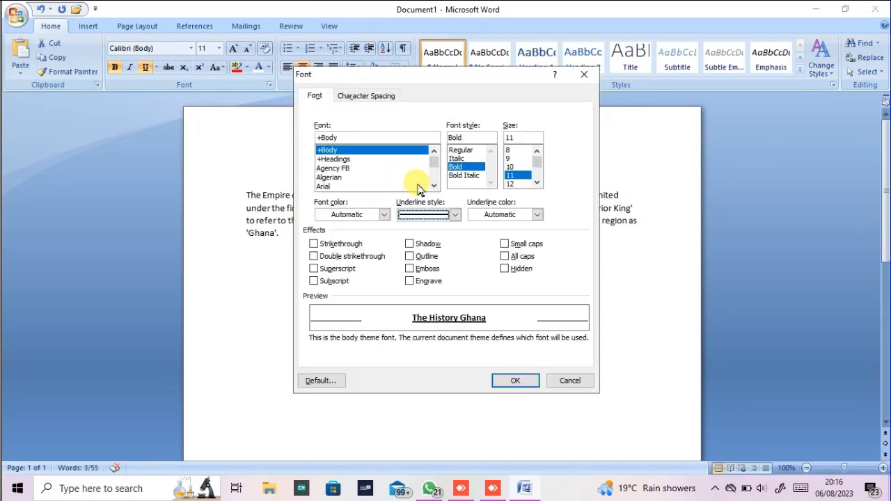
click(567, 383)
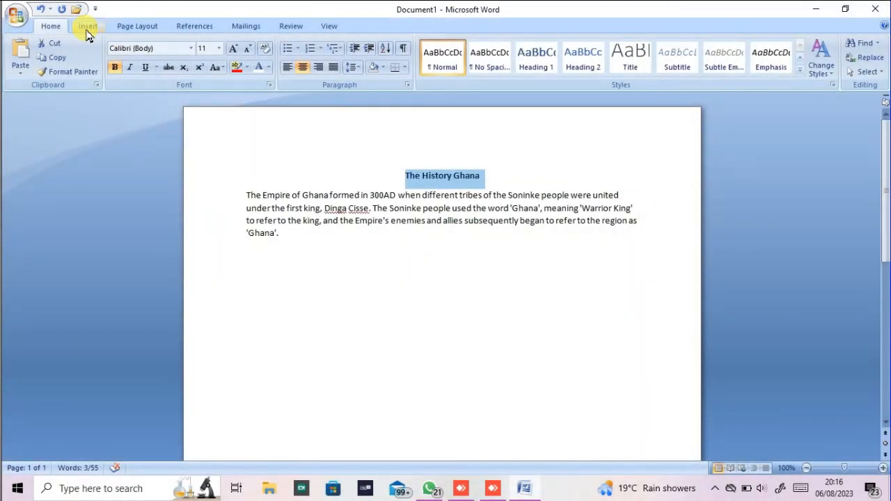
click(88, 28)
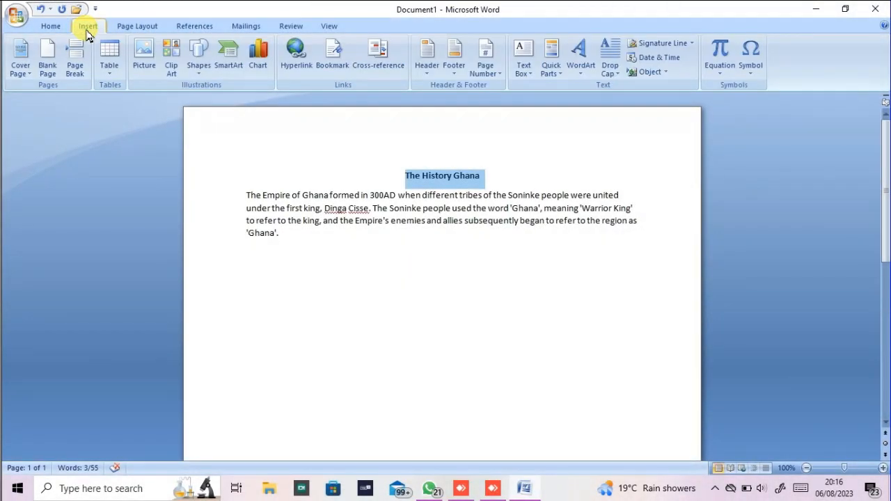
click(137, 28)
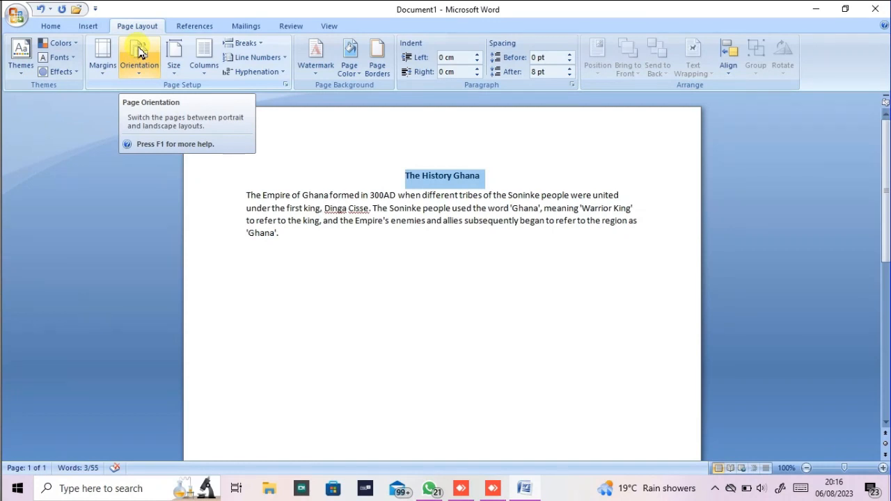
click(51, 28)
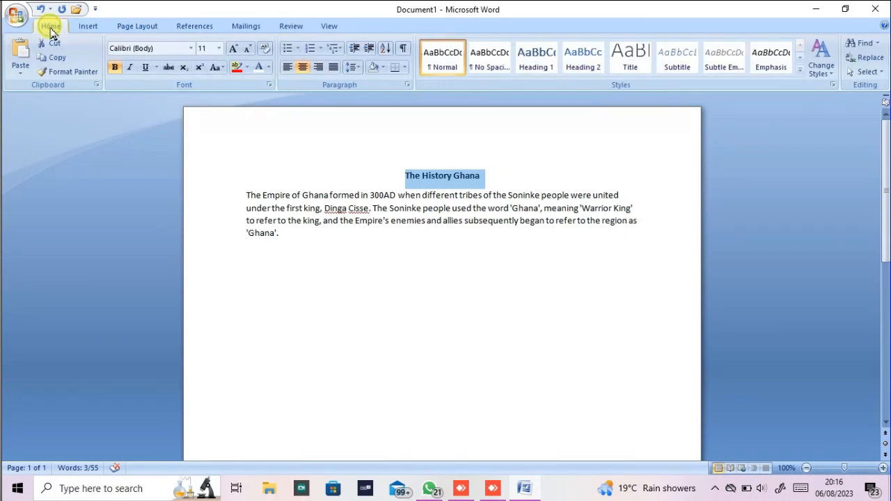
click(88, 28)
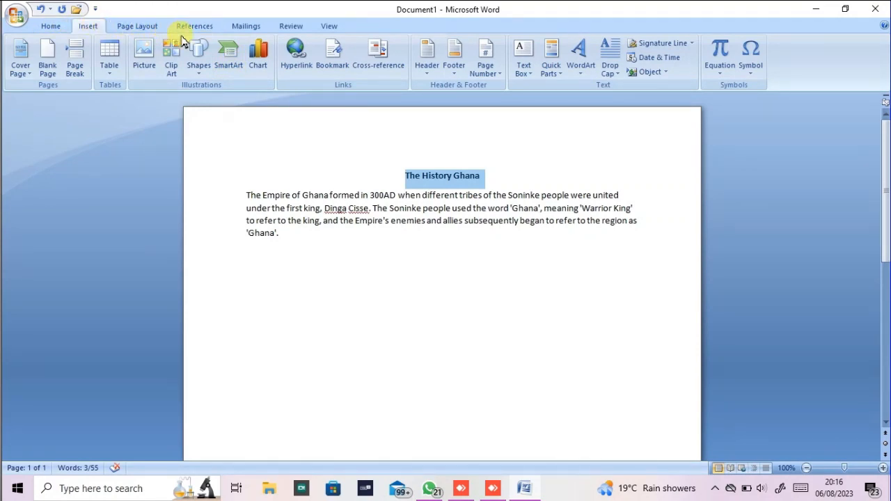
click(53, 28)
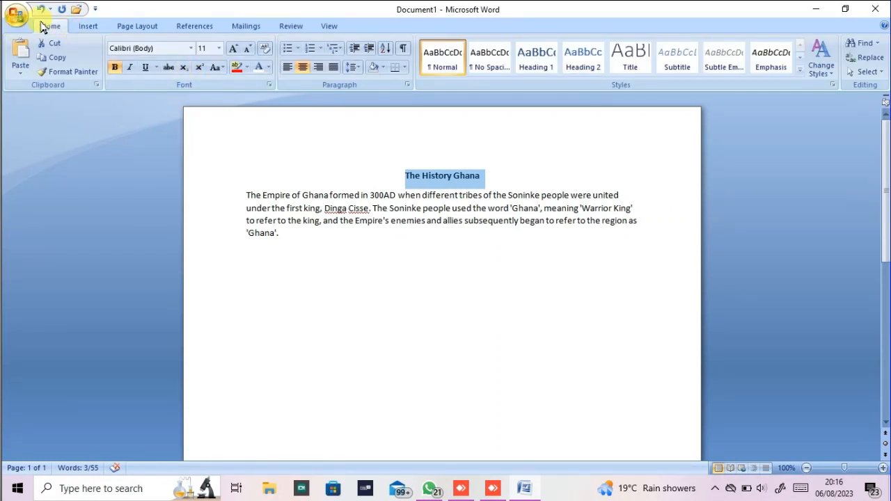
View the page's header and footer areas in header and footer editing mode, and return to the body text.
click(89, 28)
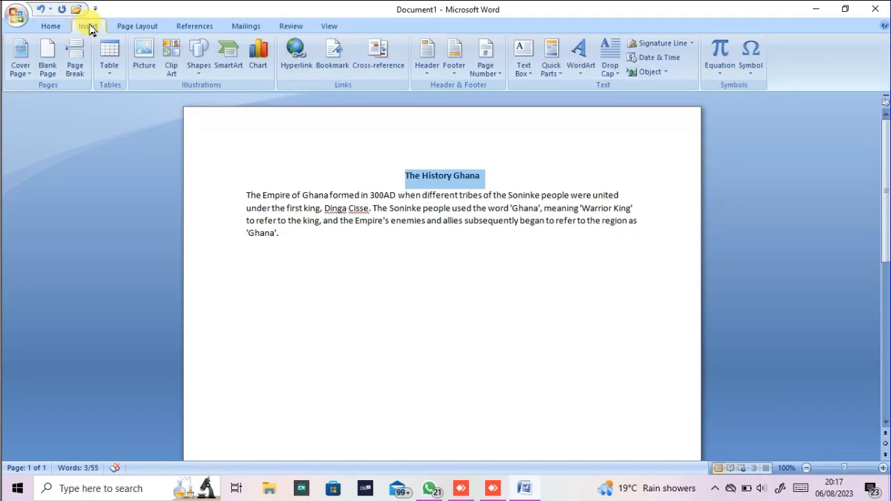
click(20, 59)
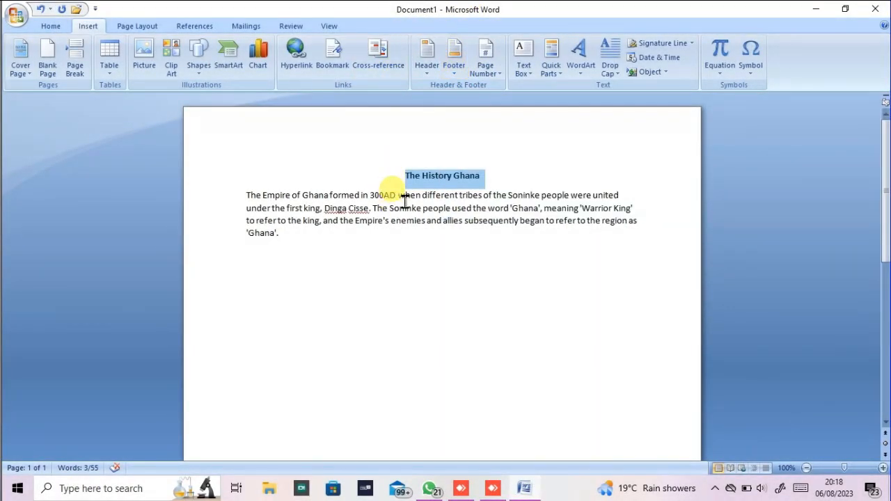
double_click(408, 154)
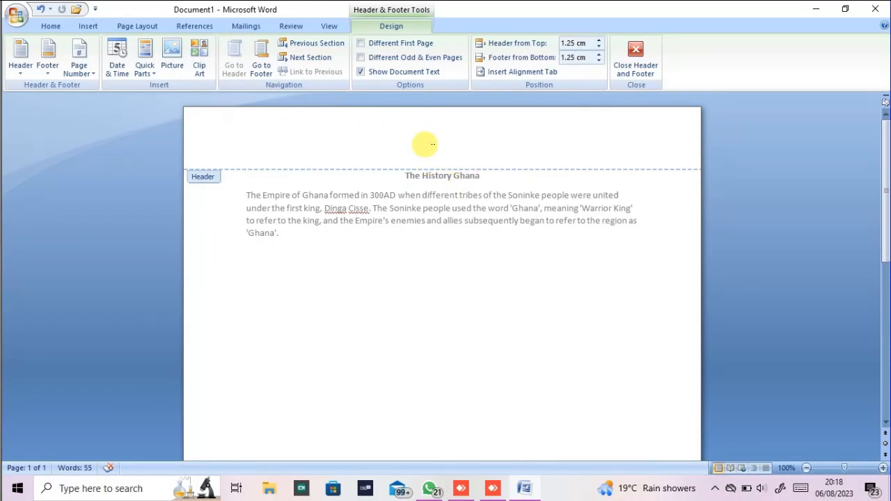
scroll(454, 285, down, 10)
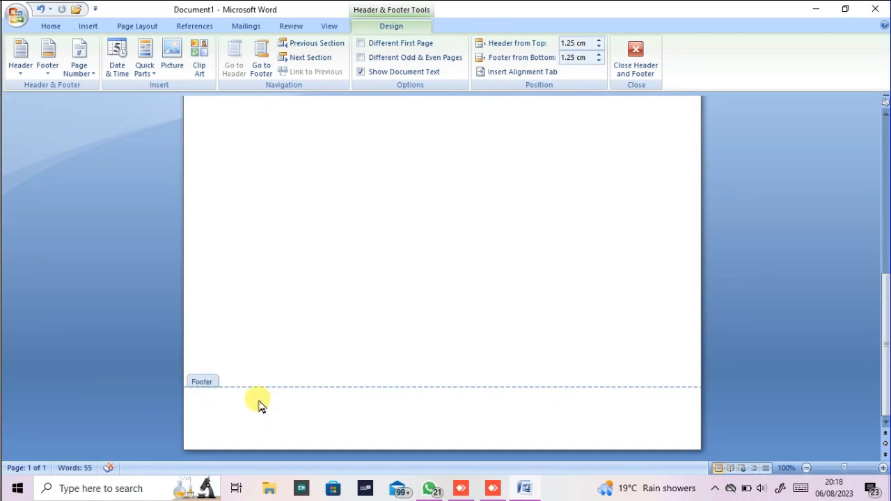
key(super+s)
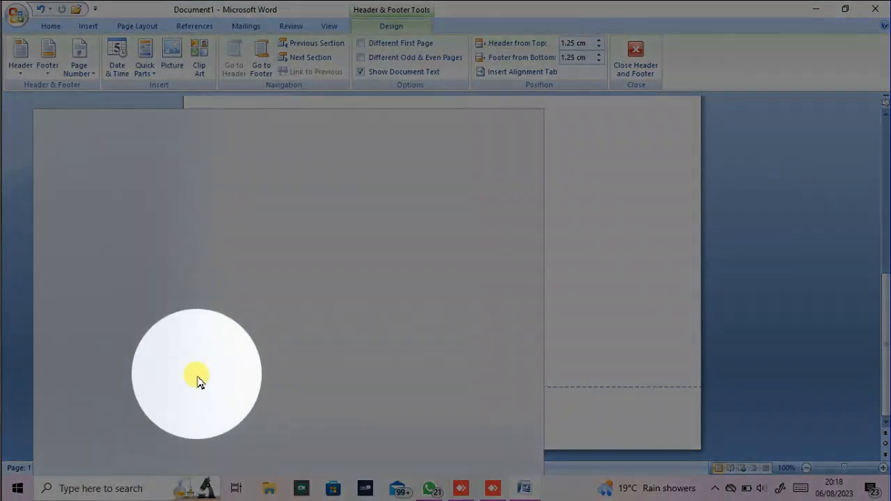
click(688, 326)
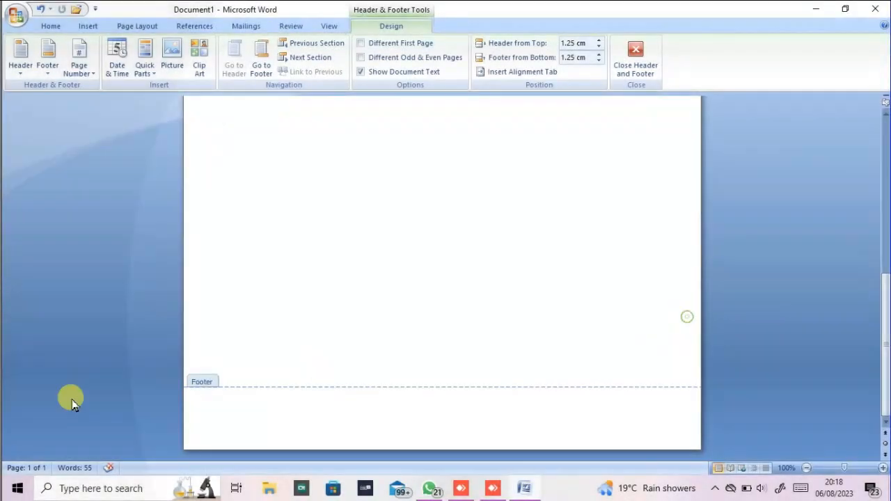
scroll(268, 289, up, 10)
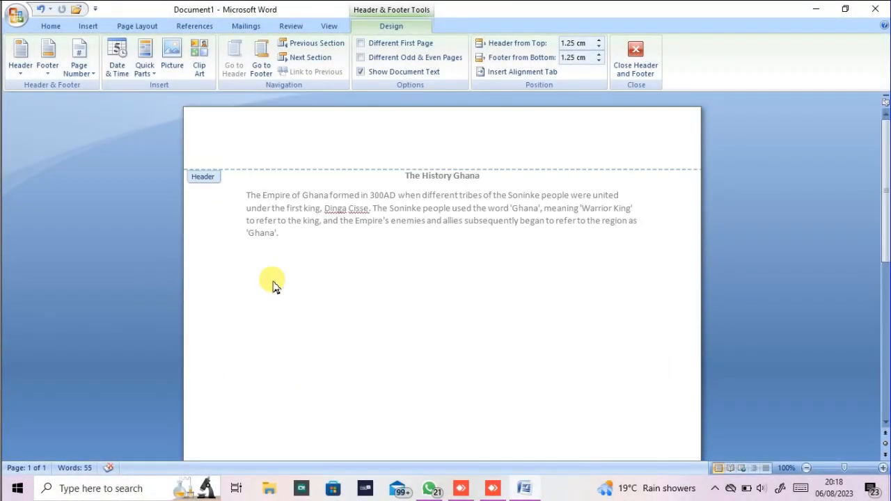
double_click(426, 301)
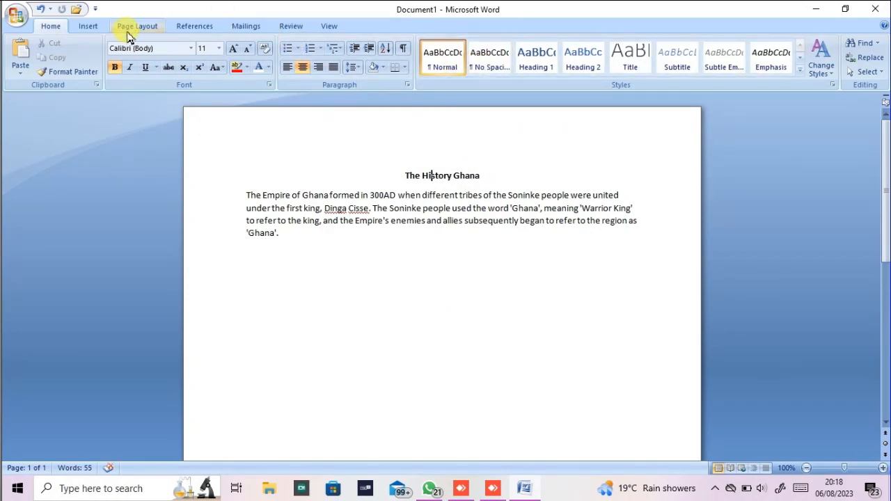
Look through the insert options for objects and tables and the built-in cover page gallery, and close the gallery.
click(97, 28)
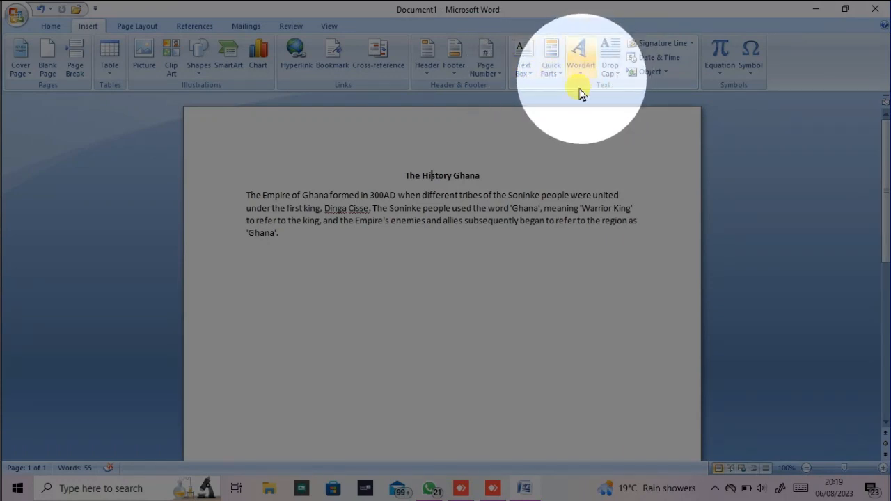
click(667, 74)
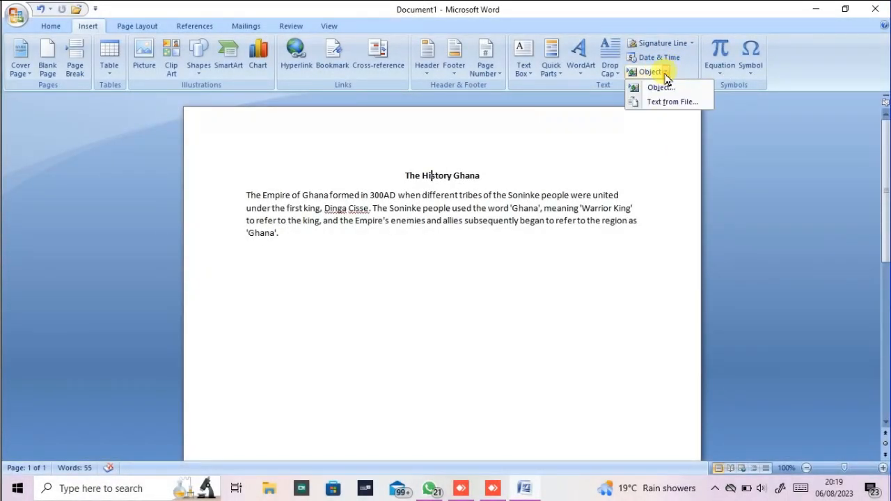
click(525, 124)
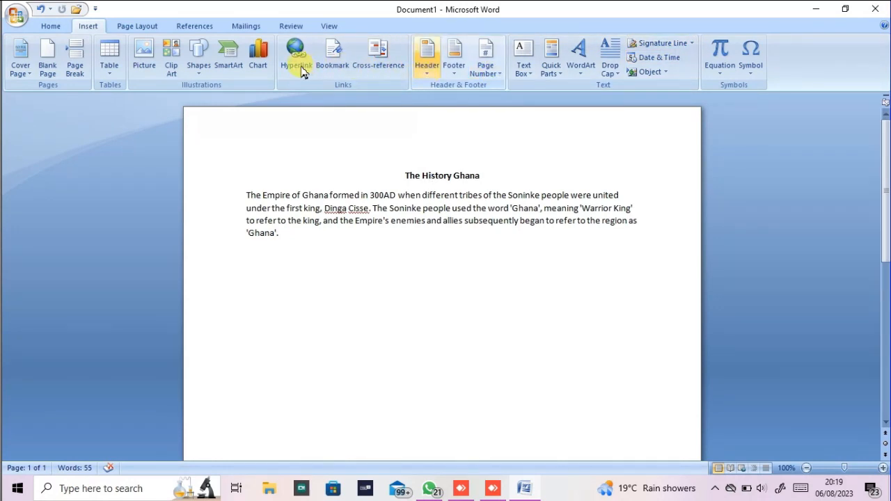
click(109, 75)
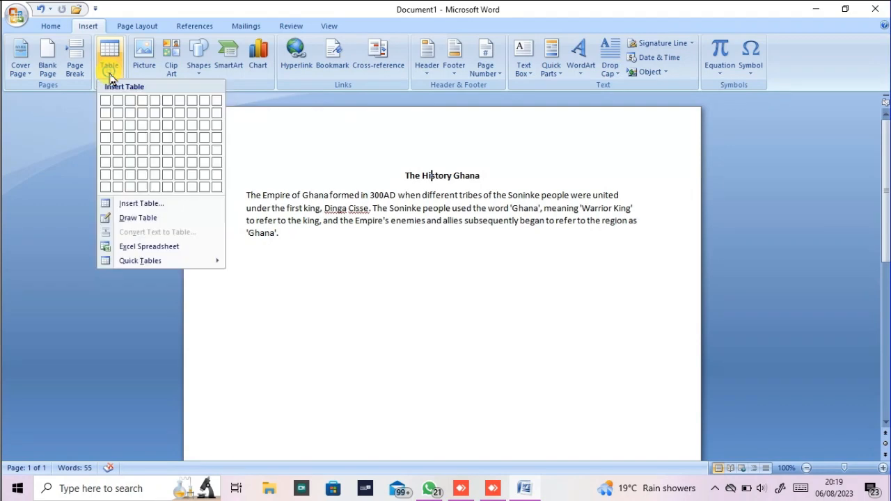
click(31, 77)
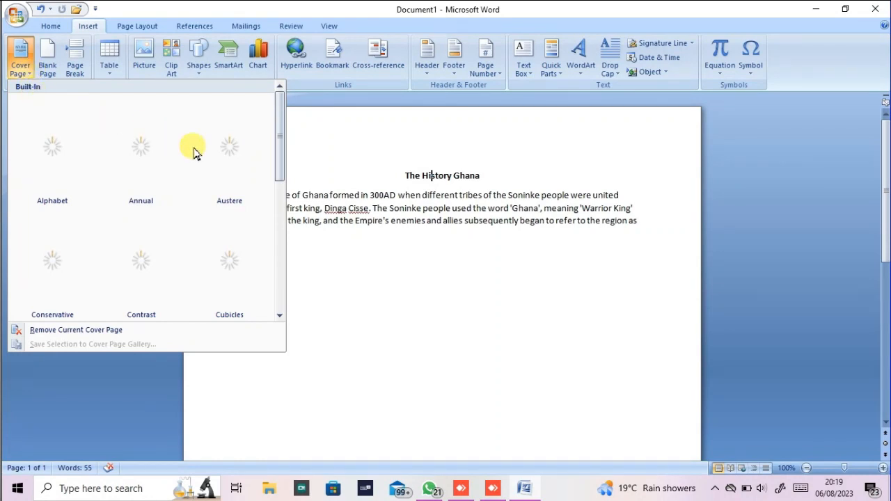
scroll(198, 171, down, 3)
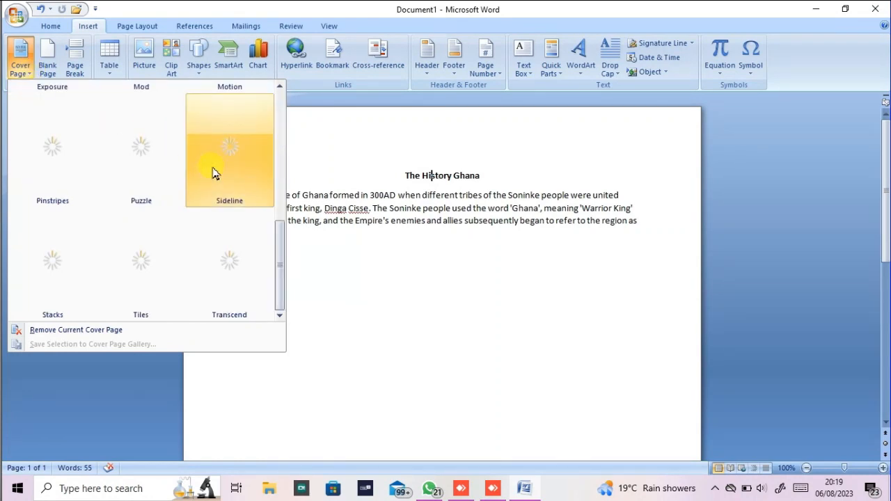
scroll(214, 166, up, 3)
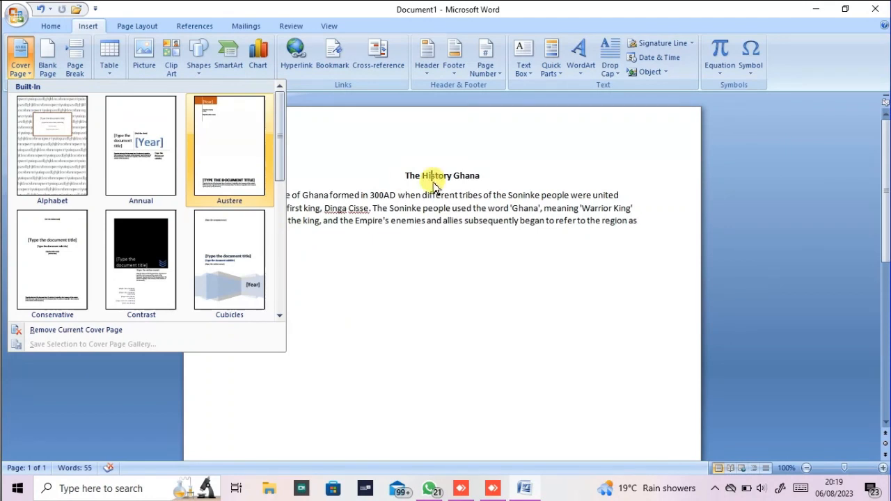
click(416, 143)
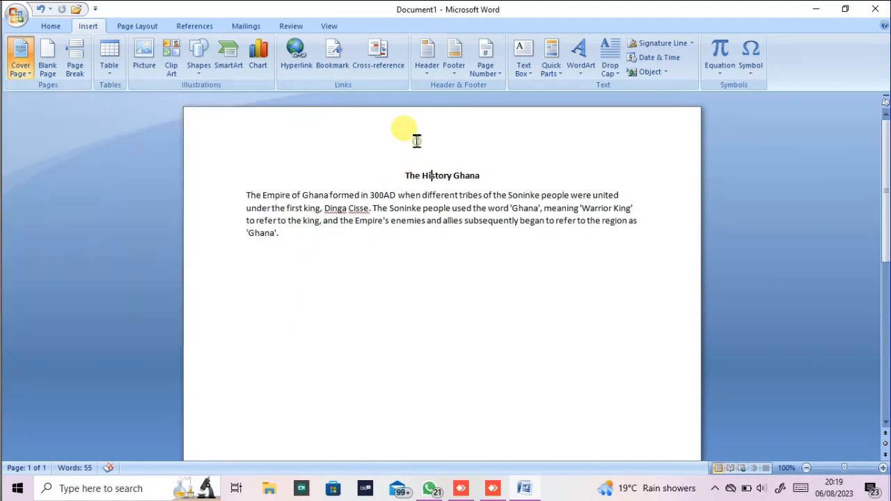
Examine the quick list of common symbols and open the full Symbol dialog.
click(758, 73)
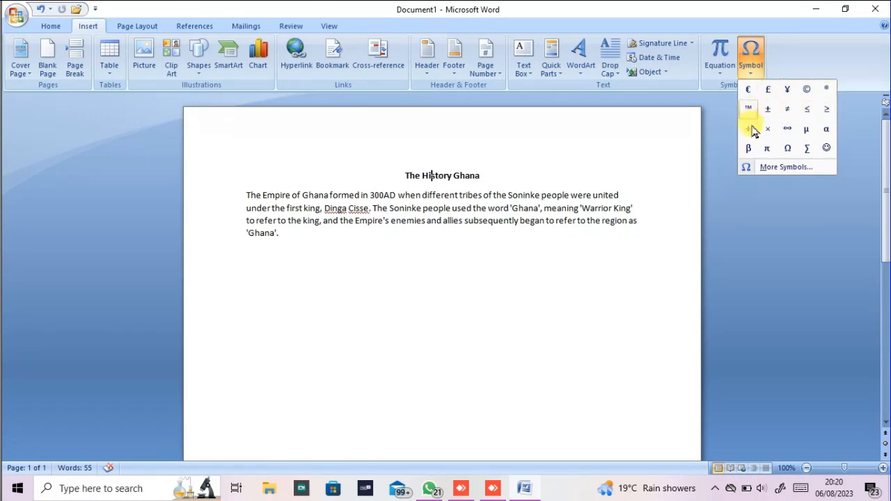
click(751, 69)
click(751, 70)
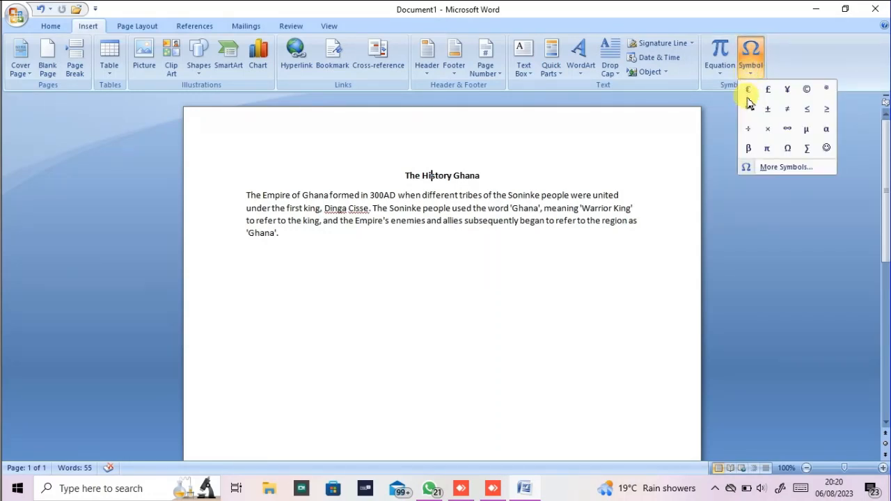
click(787, 64)
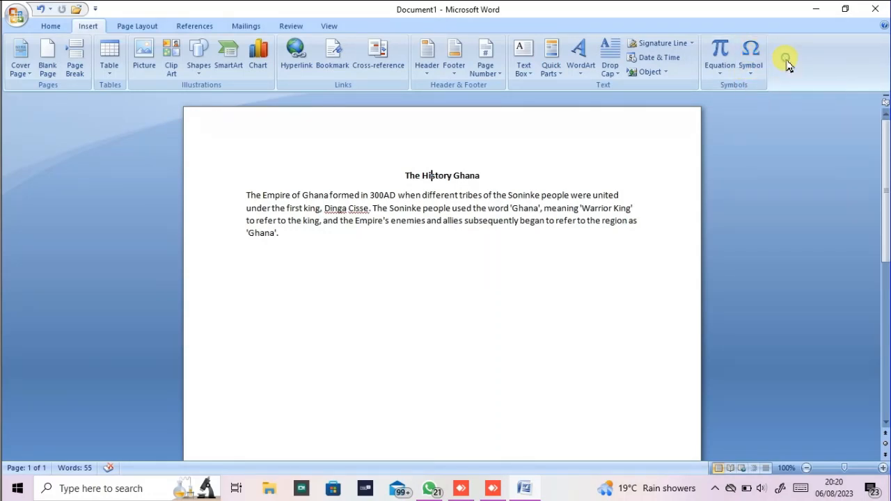
click(752, 76)
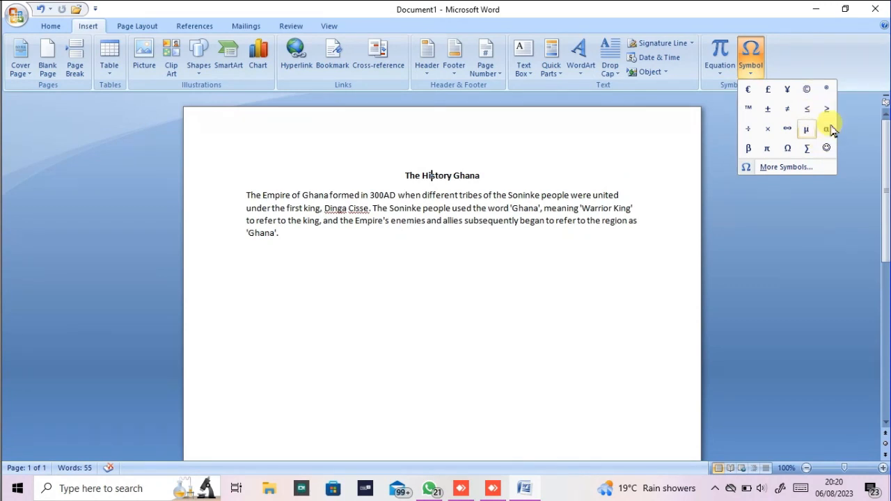
click(786, 168)
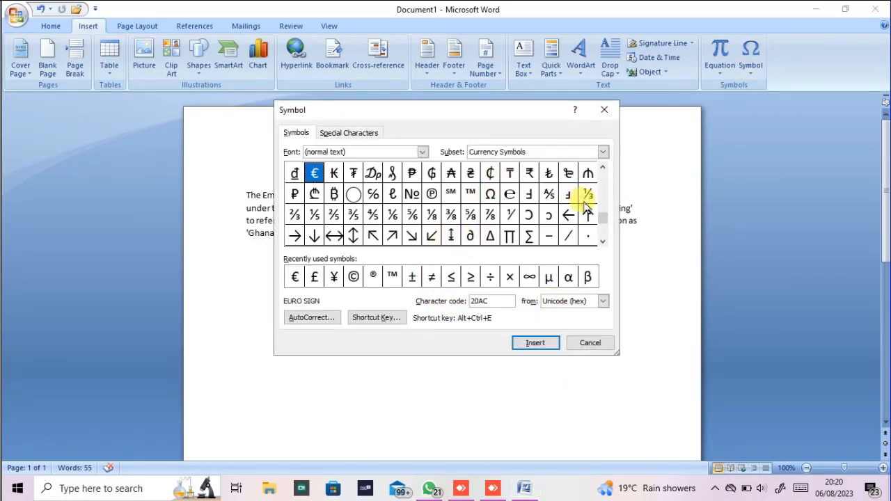
Browse the normal text font's symbols through to the Arabic Presentation Forms-B subset.
click(602, 200)
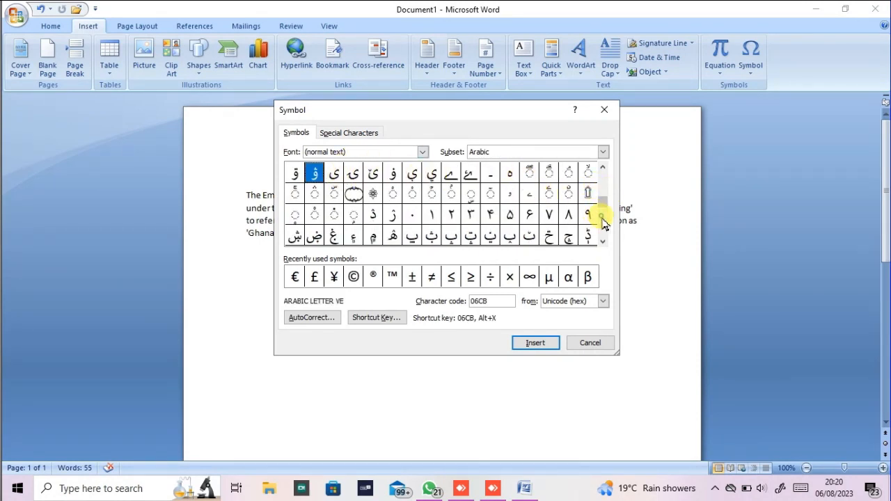
click(603, 221)
click(603, 223)
click(604, 224)
click(606, 227)
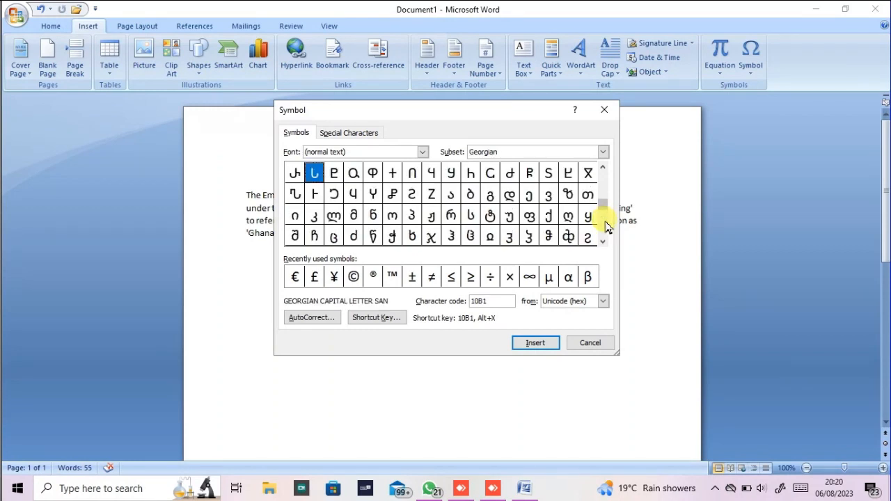
click(606, 226)
click(605, 232)
click(605, 232)
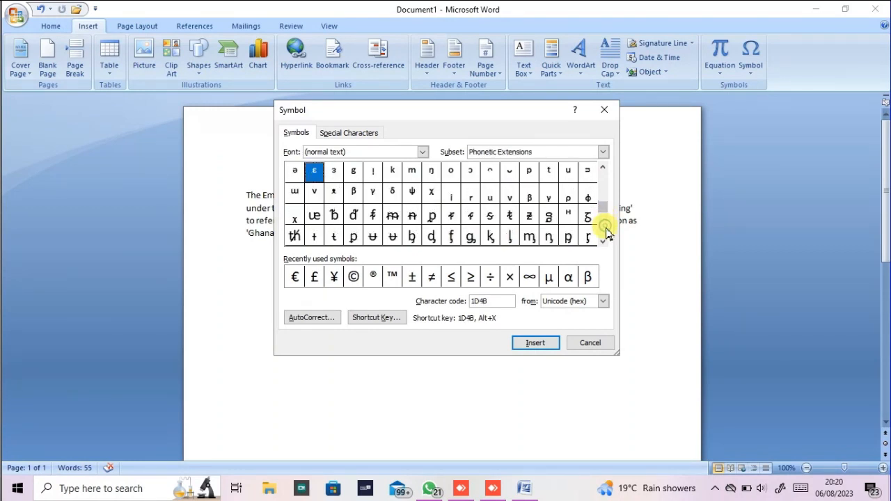
click(605, 232)
click(605, 231)
click(604, 230)
click(604, 232)
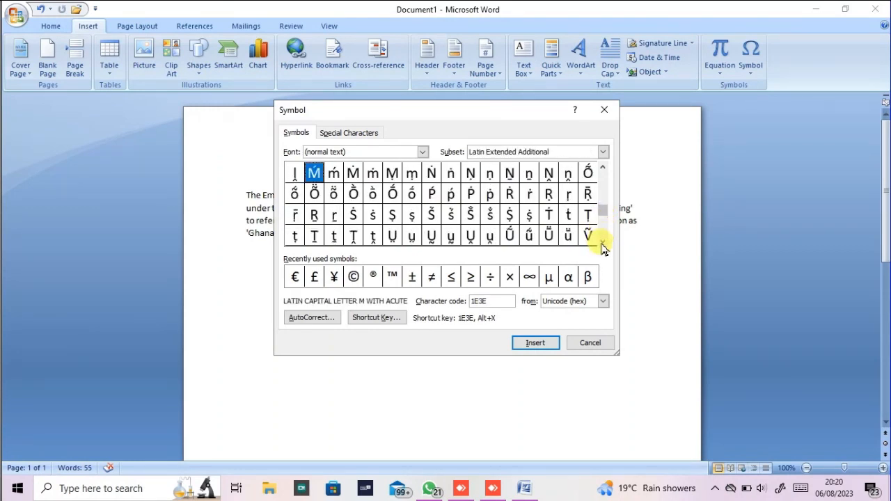
drag(607, 212, 605, 241)
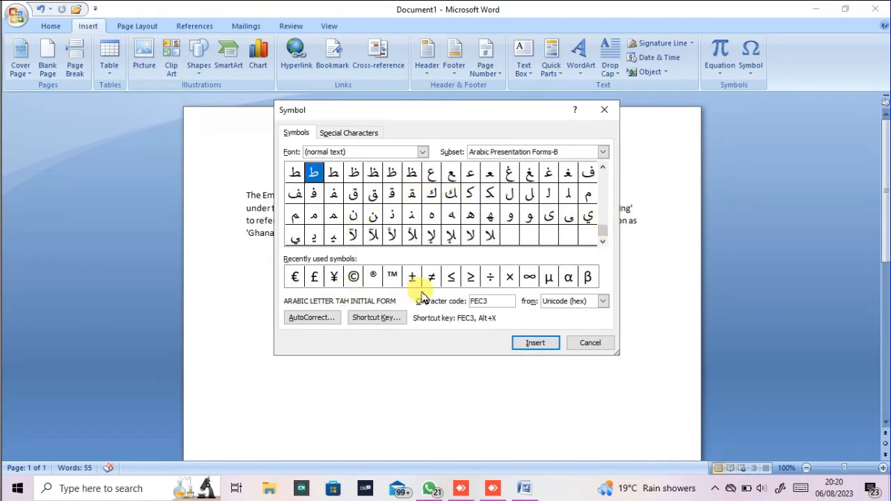
View the list of special characters, return to the symbols, and close the Symbol dialog without inserting one.
click(346, 134)
scroll(357, 230, down, 1)
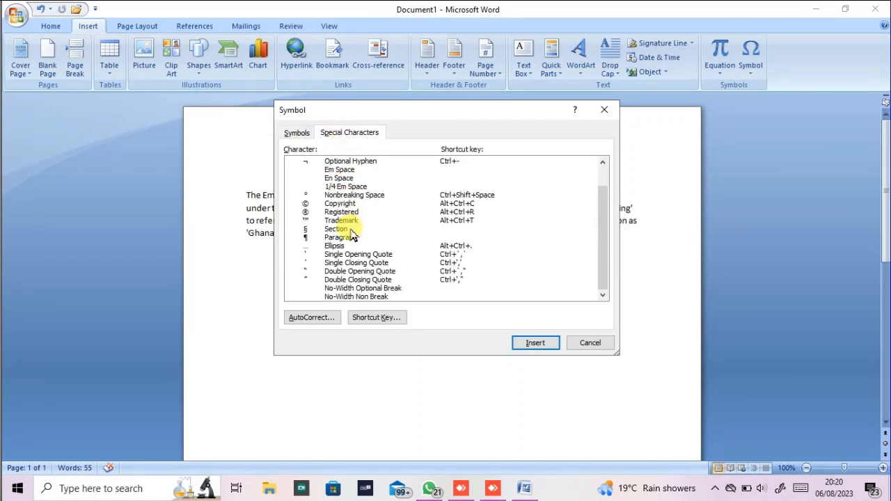
click(297, 133)
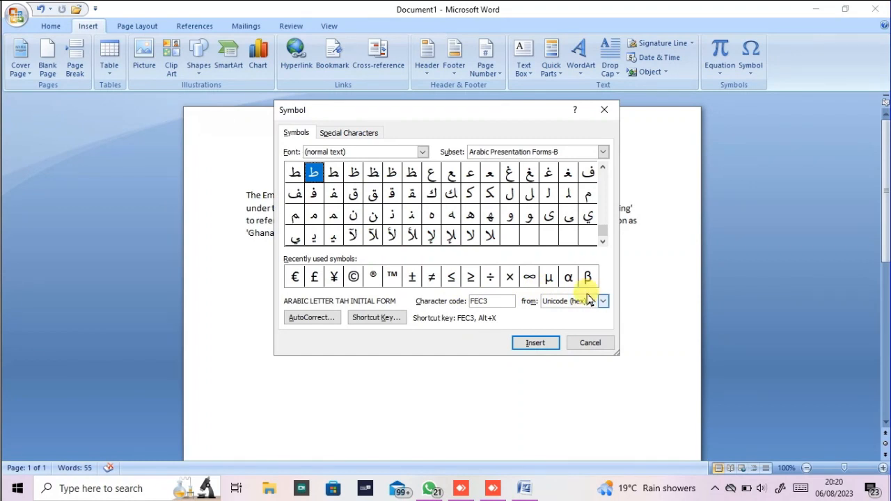
click(591, 343)
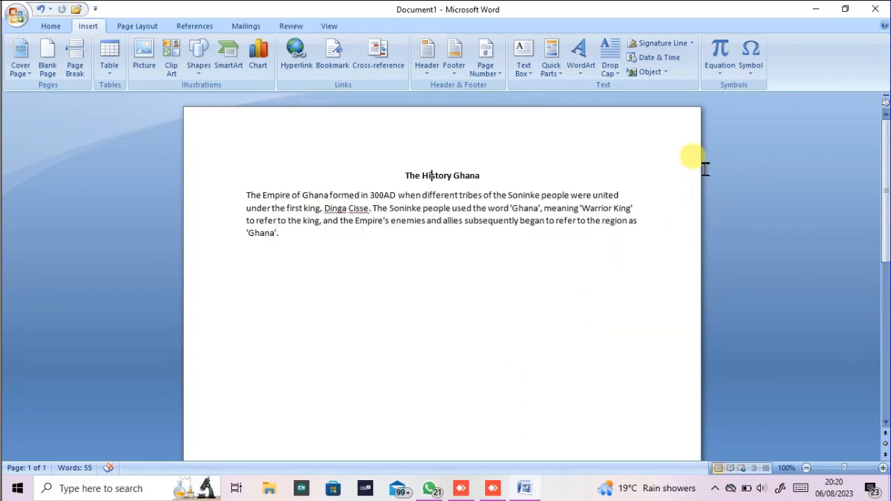
Browse the built-in equation gallery from Area of Circle through to Trig Identity 2.
click(722, 71)
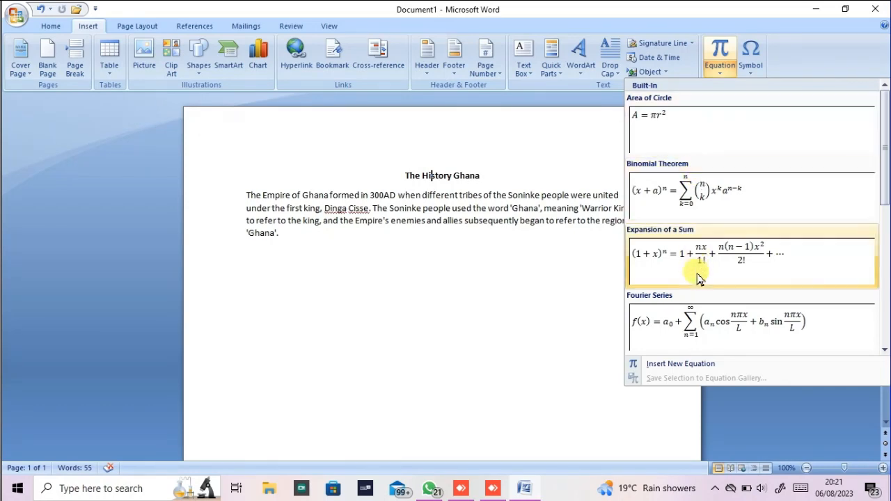
scroll(702, 275, down, 3)
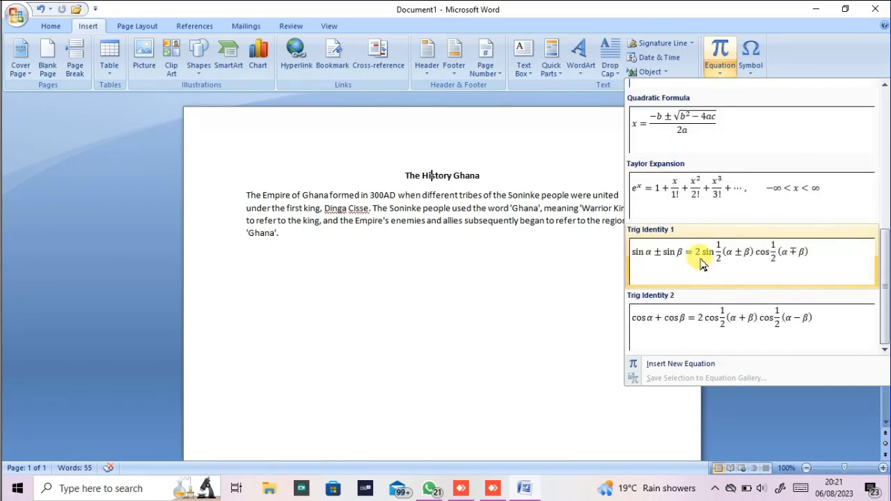
scroll(713, 254, up, 3)
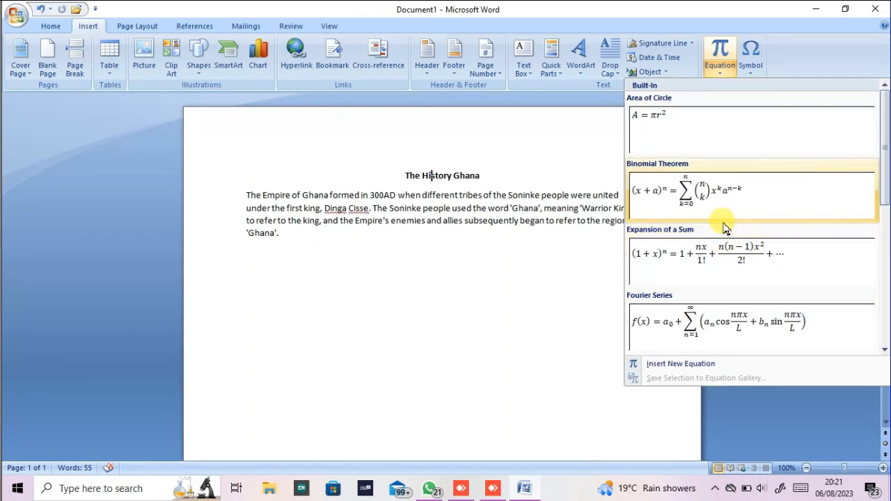
scroll(724, 237, down, 5)
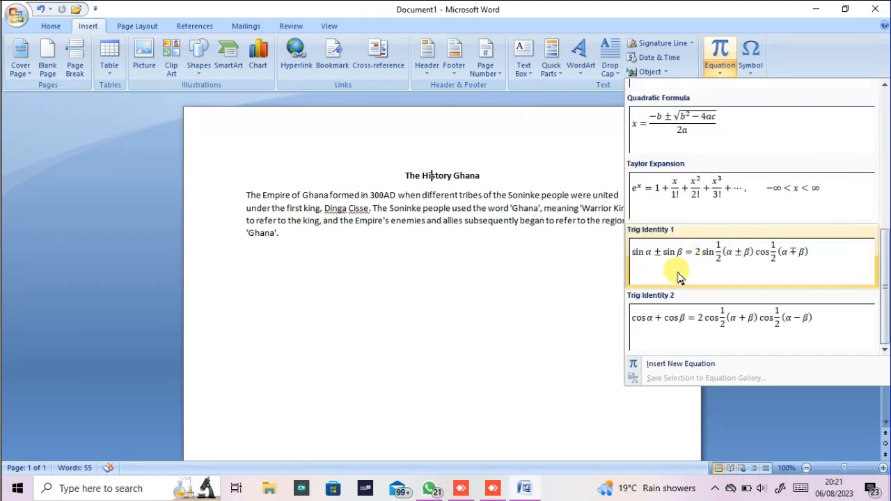
scroll(704, 240, up, 5)
scroll(597, 274, down, 10)
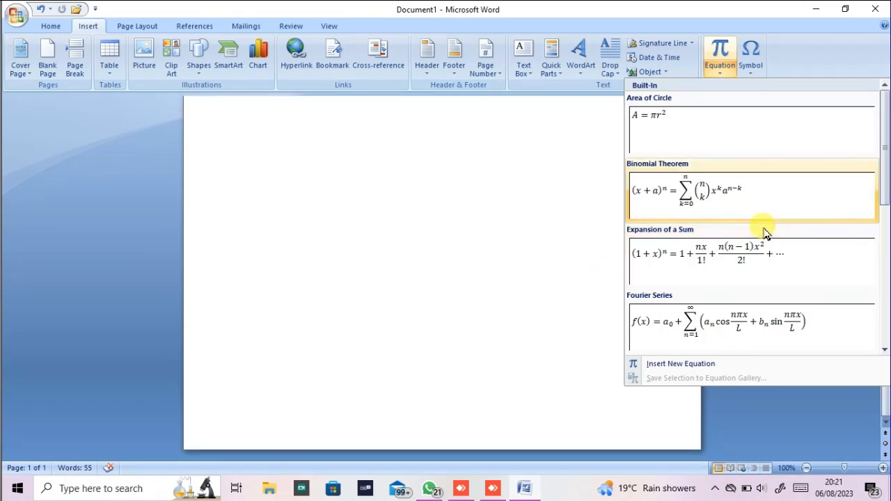
scroll(738, 209, down, 5)
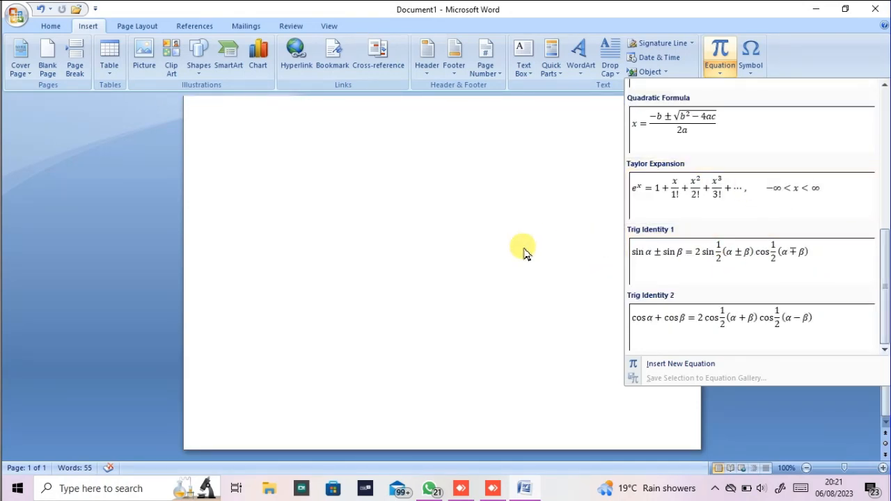
Close the equation gallery, insert a copyright symbol at the cursor in the title, and delete it.
click(526, 254)
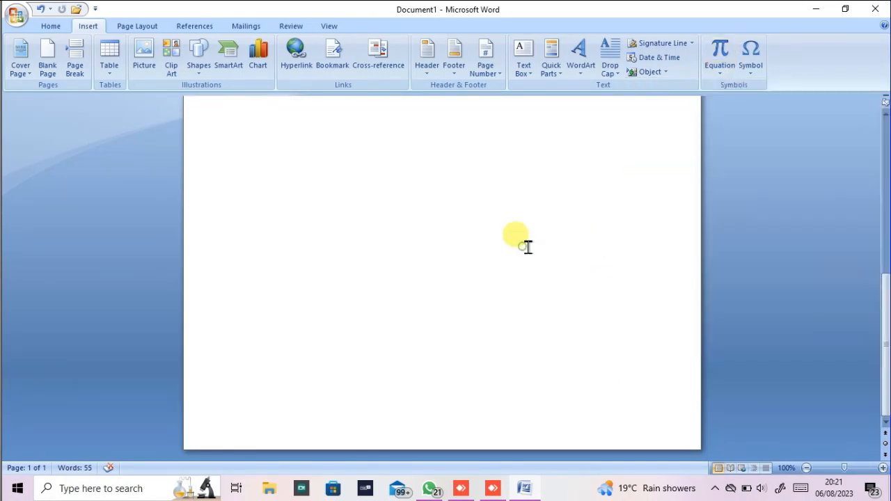
click(756, 78)
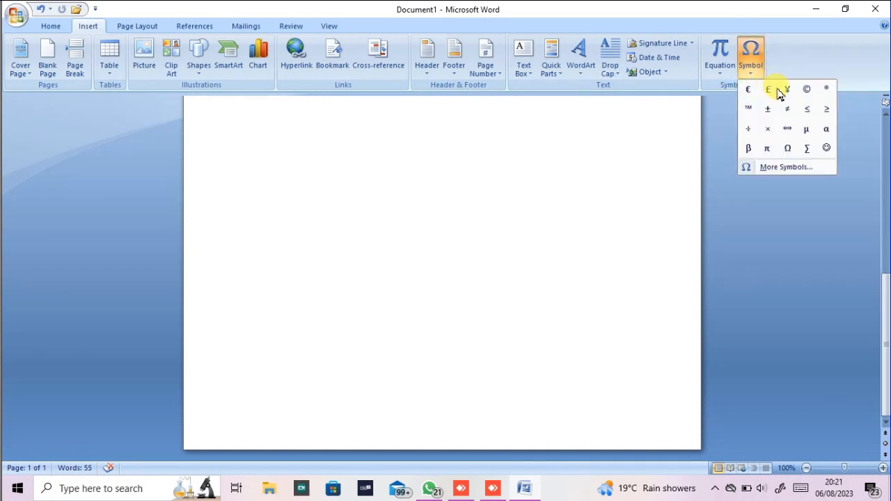
click(807, 90)
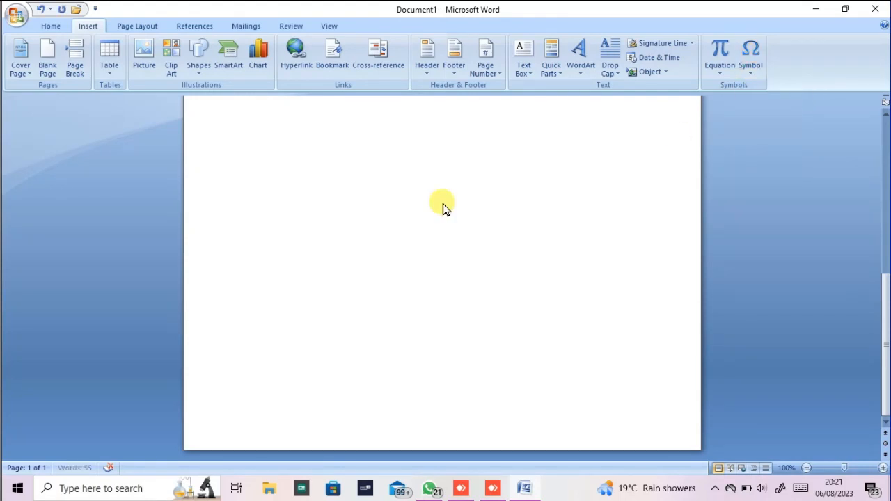
scroll(358, 225, up, 1)
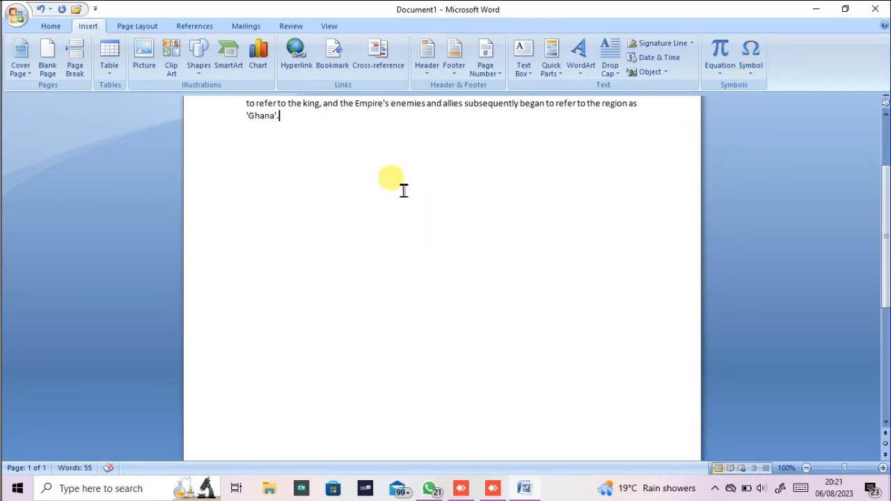
scroll(402, 189, up, 3)
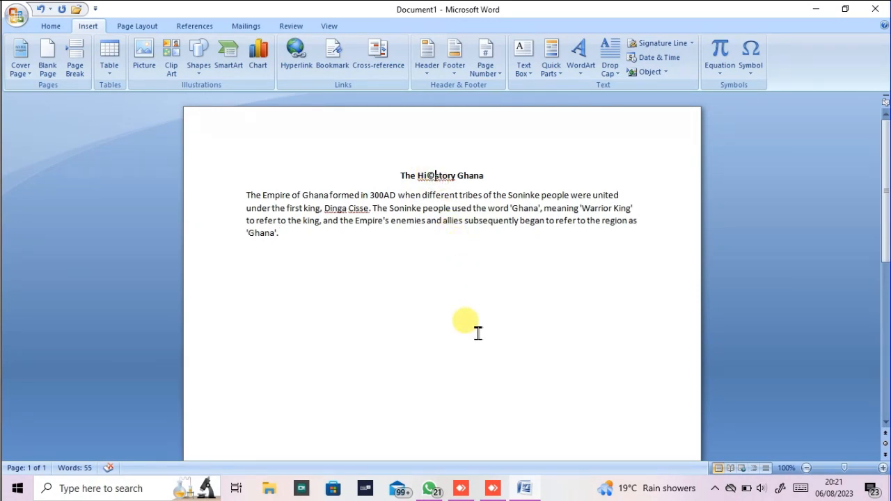
key(BackSpace)
Write "copyright©Dannycom" on its own line below the paragraph, inserting the © from the common symbols.
key(Return)
key(Return)
key(Return)
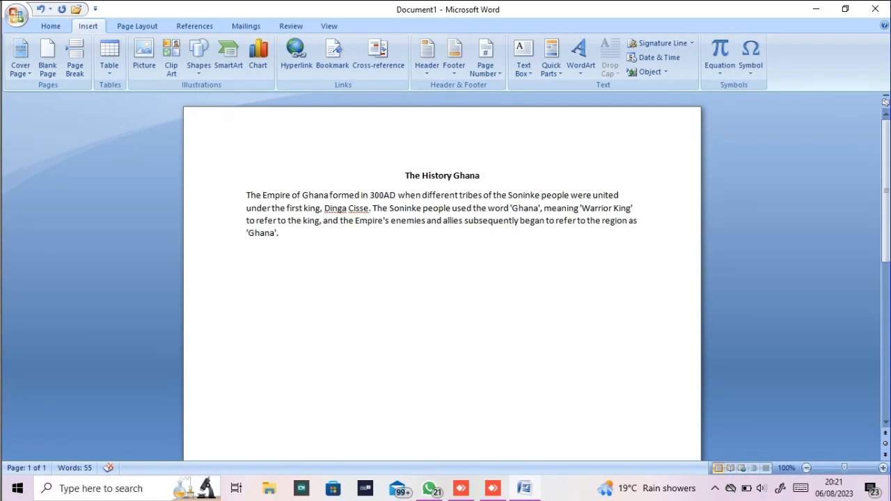
text(copyr)
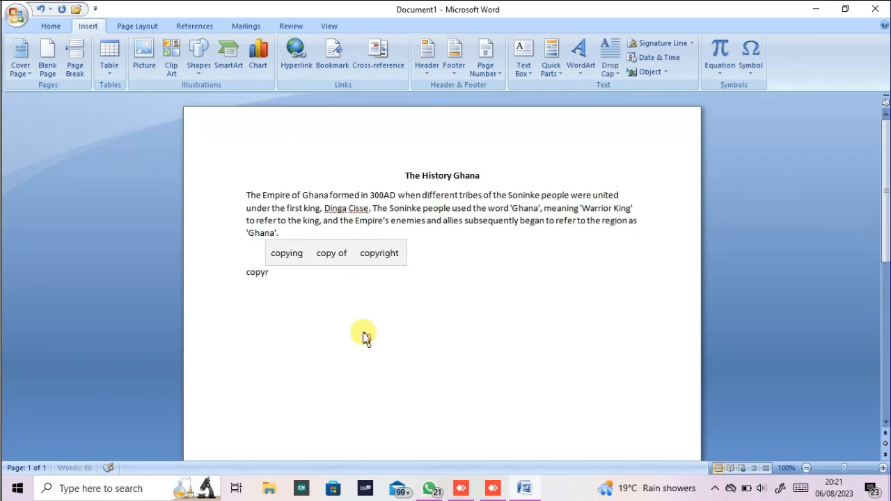
text(ight)
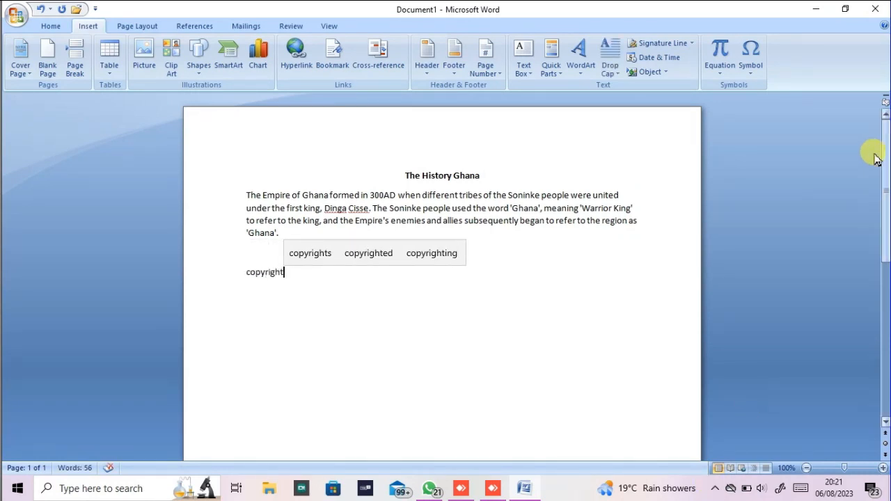
click(751, 66)
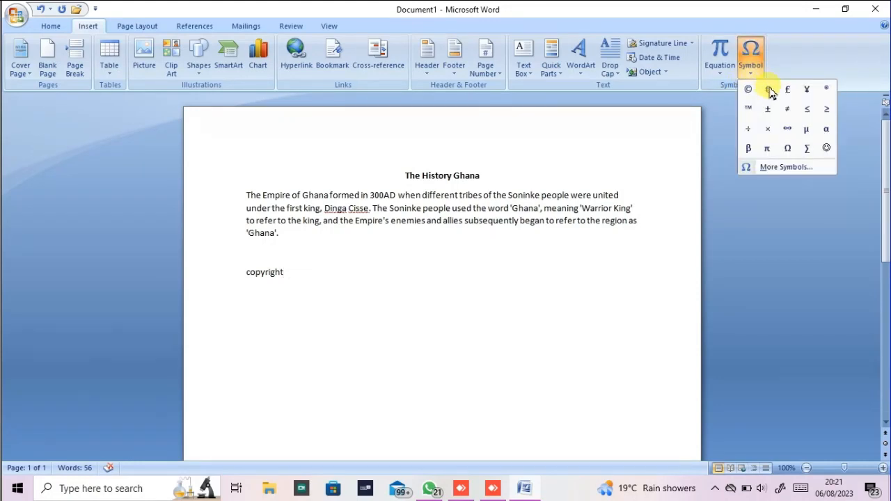
click(749, 90)
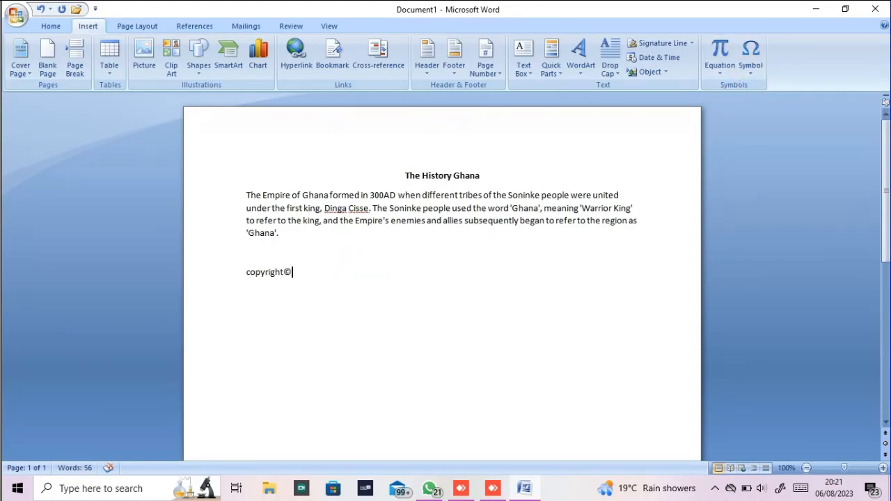
text(Dan)
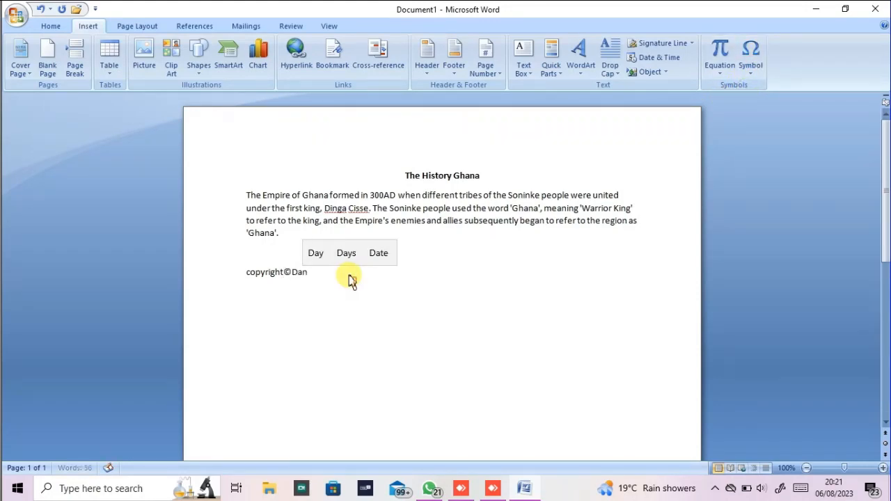
text(nycom)
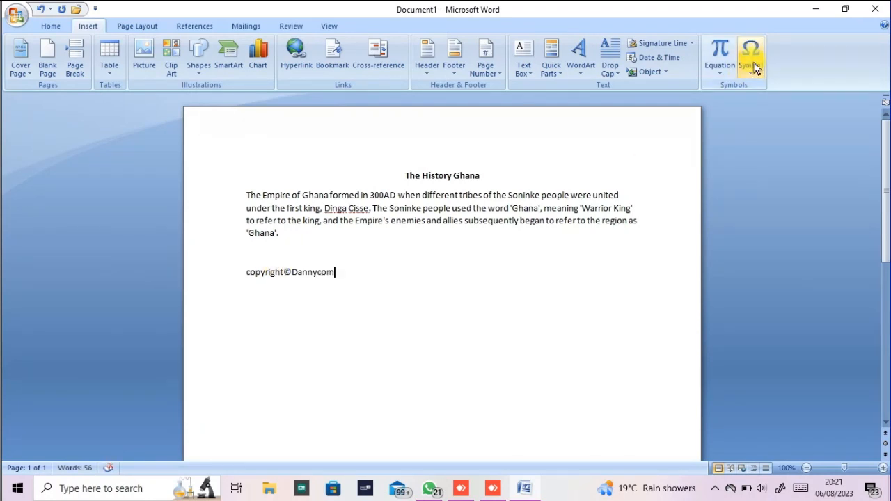
Select the whole copyright line below the paragraph and delete it.
double_click(289, 277)
click(288, 276)
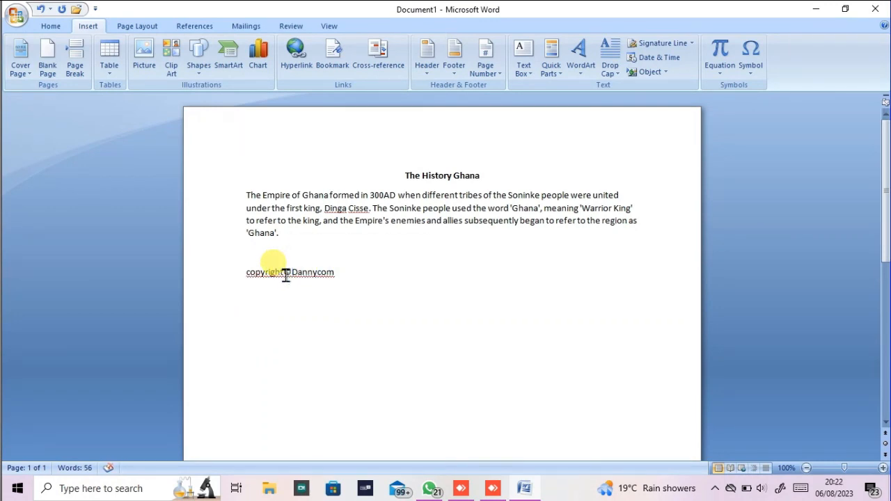
drag(338, 277, 239, 277)
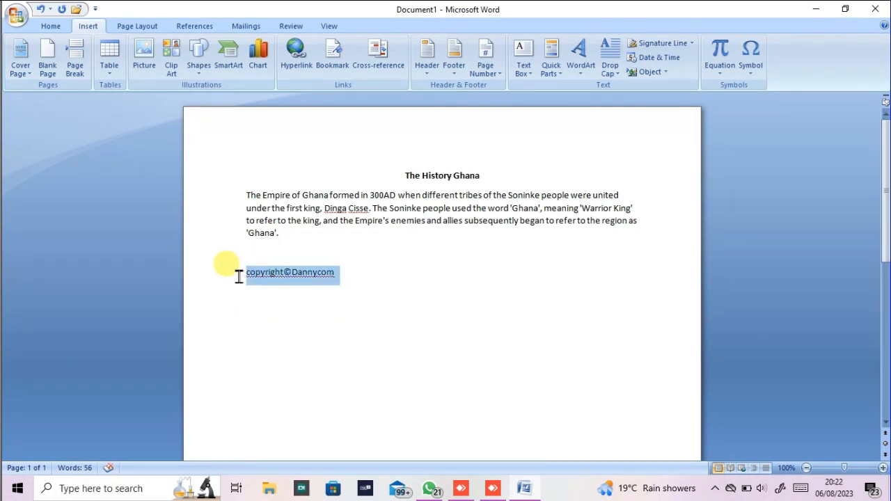
key(Delete)
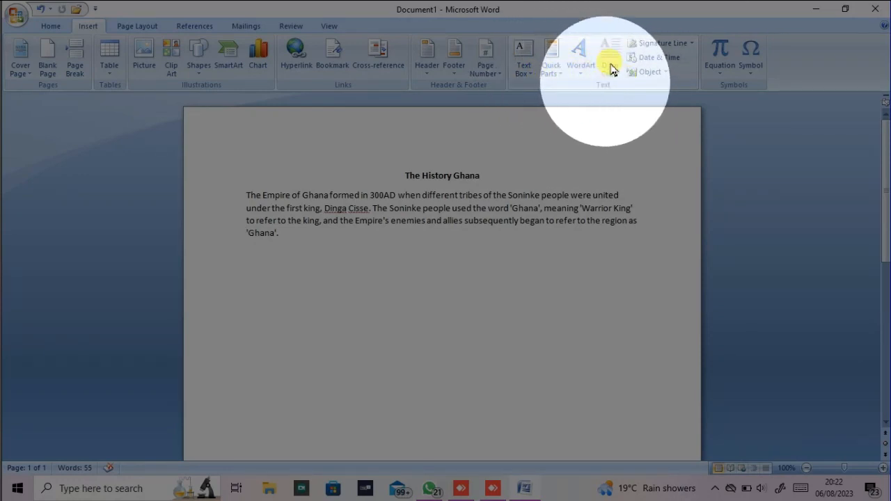
Place the cursor on a blank line below the paragraph and browse the built-in text box gallery through to Transcend Sidebar.
click(569, 168)
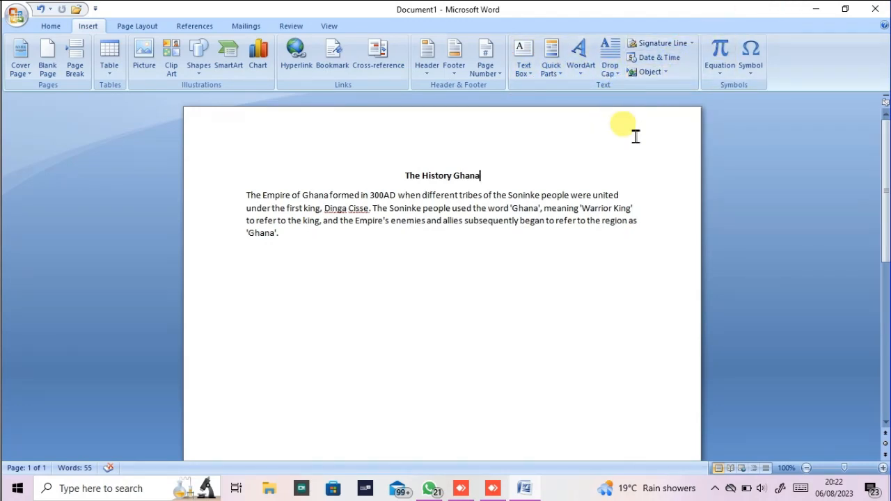
scroll(418, 230, down, 8)
scroll(358, 263, up, 8)
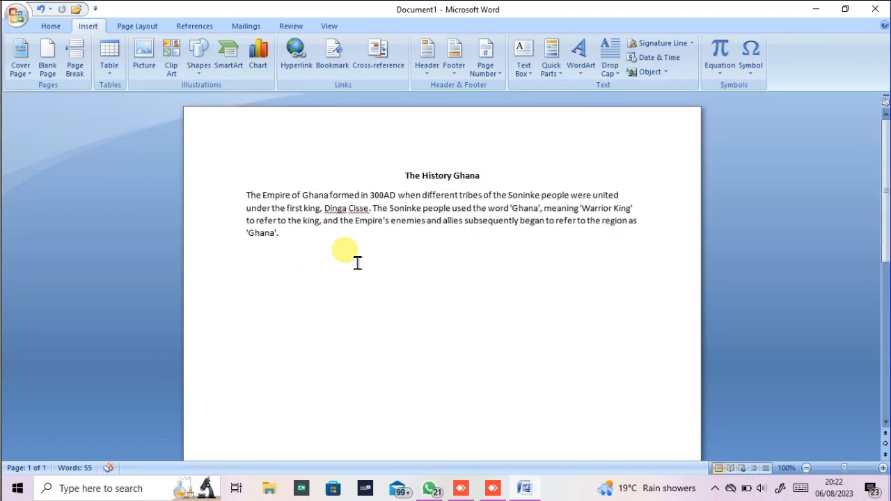
click(354, 263)
key(Return)
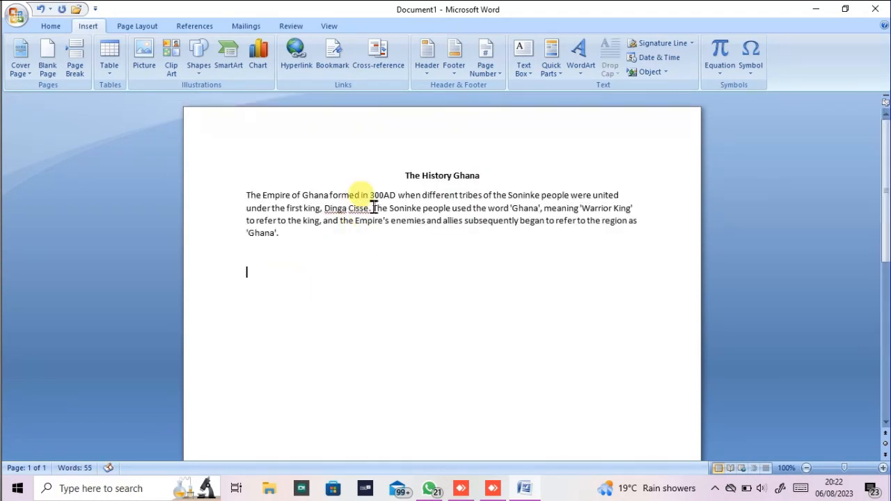
click(532, 74)
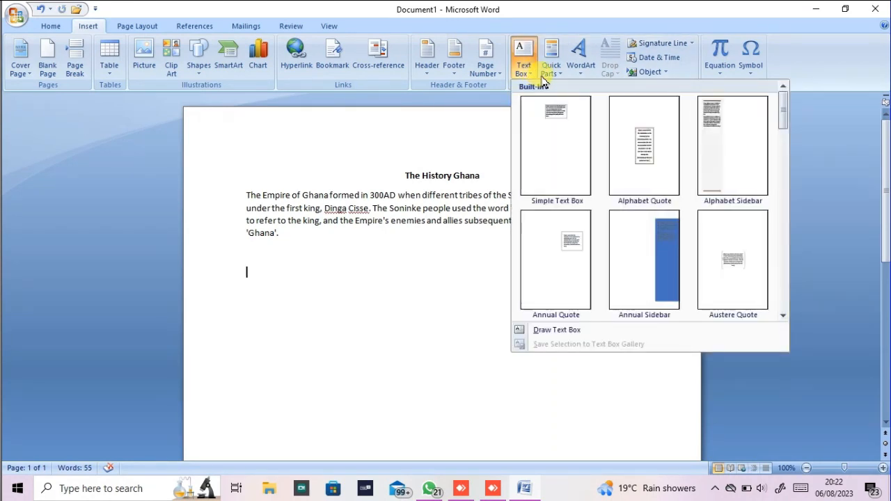
scroll(596, 227, down, 5)
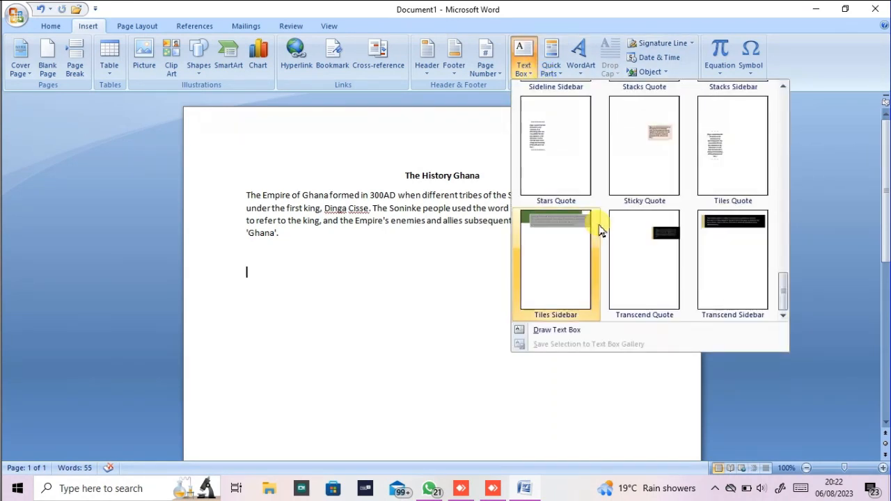
scroll(603, 233, up, 5)
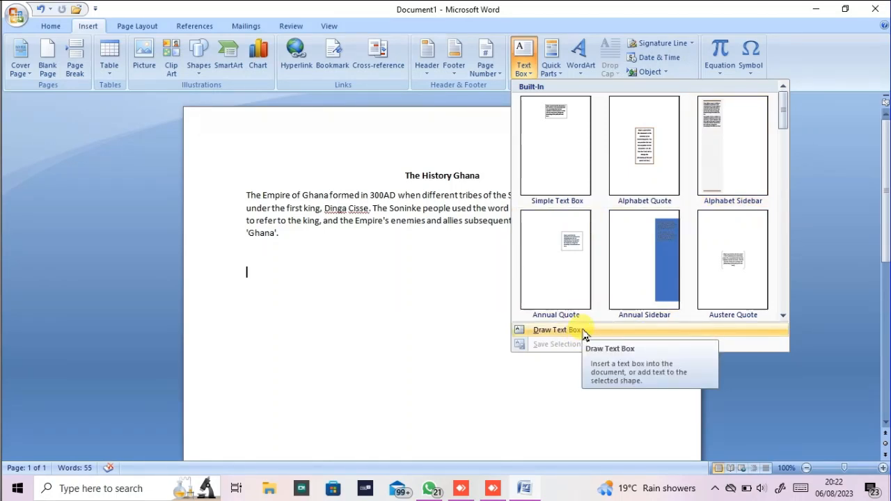
Draw a text box about 4.9 cm high and 15.5 cm wide below the paragraph and enter "ghhccgghfhhh" in it.
click(557, 330)
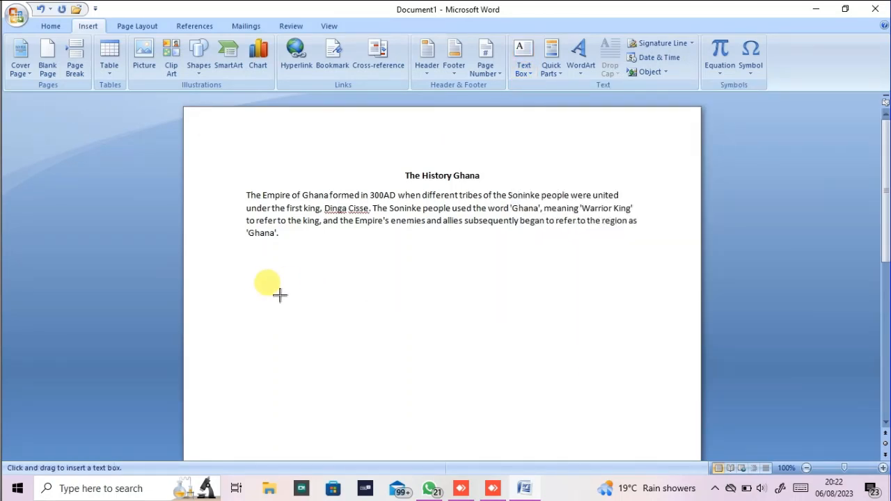
mouse_move(257, 283)
mouse_down()
mouse_move(658, 454)
mouse_move(666, 366)
mouse_move(640, 362)
mouse_up()
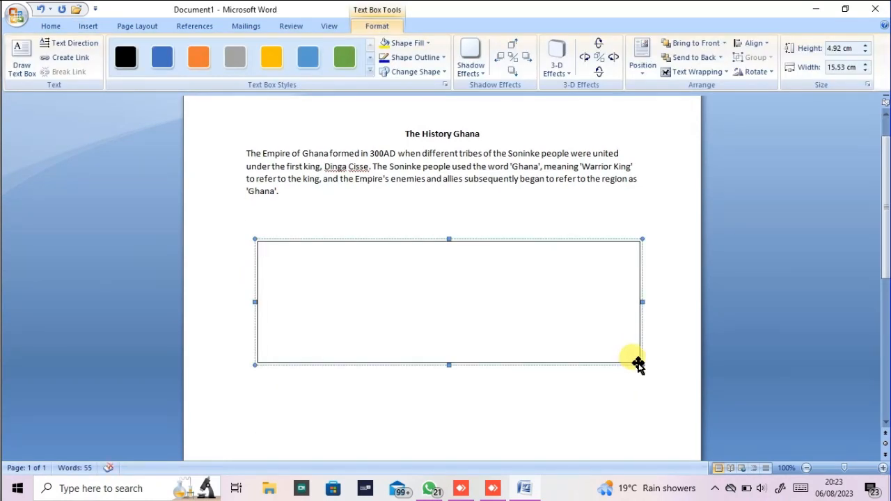
text(ghhccgghfhhh)
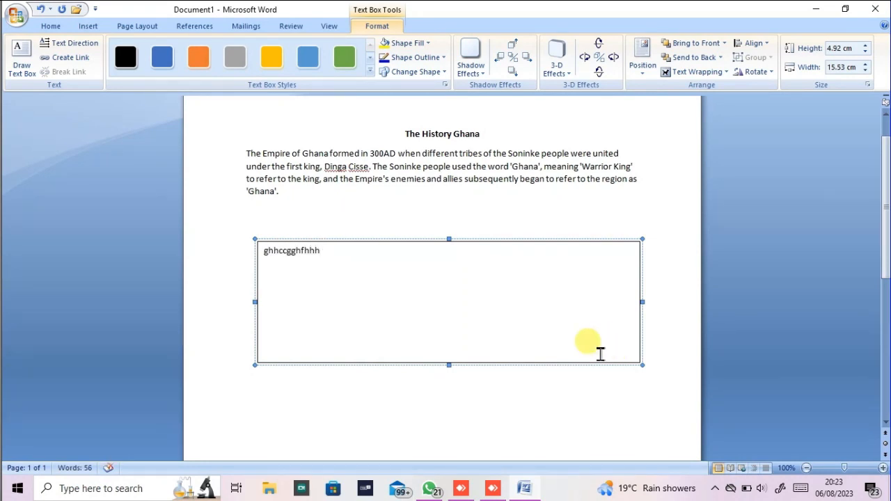
Select the text box containing the sample letters by its border and delete it.
click(262, 216)
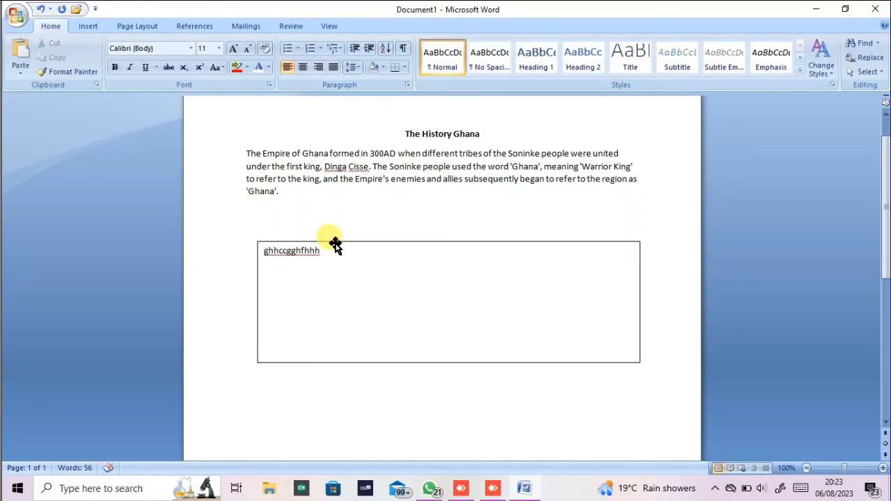
click(296, 244)
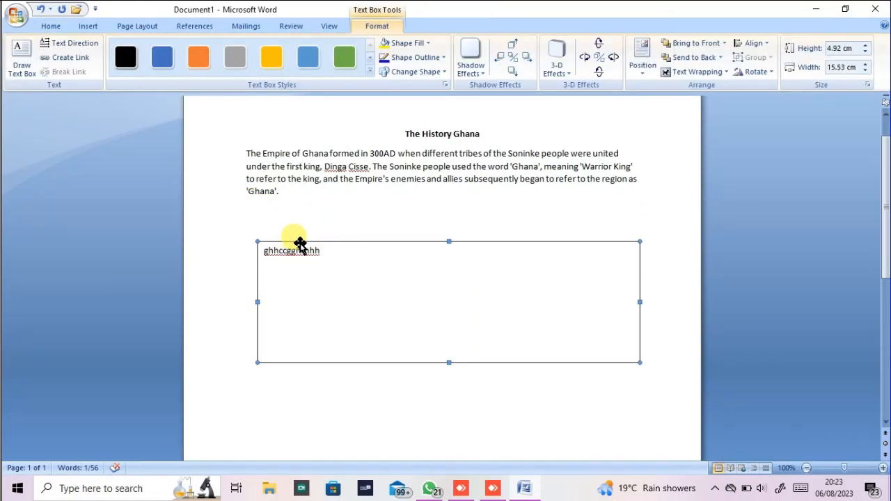
key(Delete)
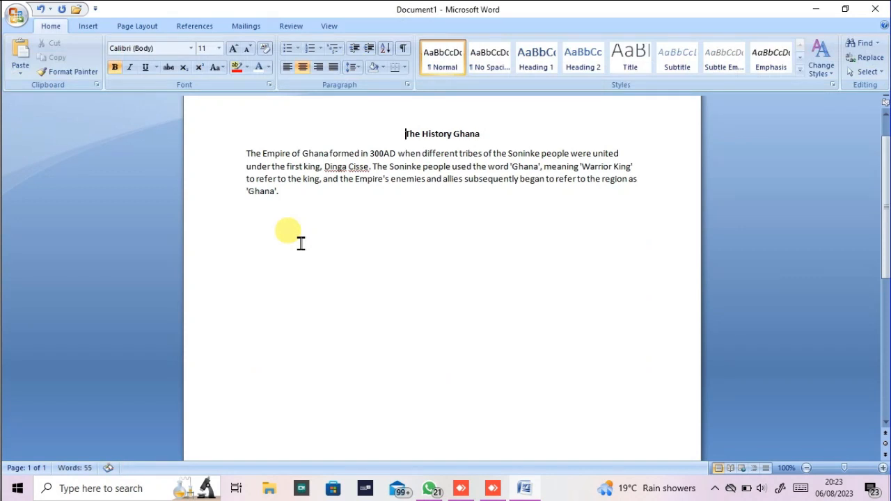
Draw a text box about 6.1 cm high and 16.1 cm wide below the paragraph and write "History of Ghana" in it.
click(90, 27)
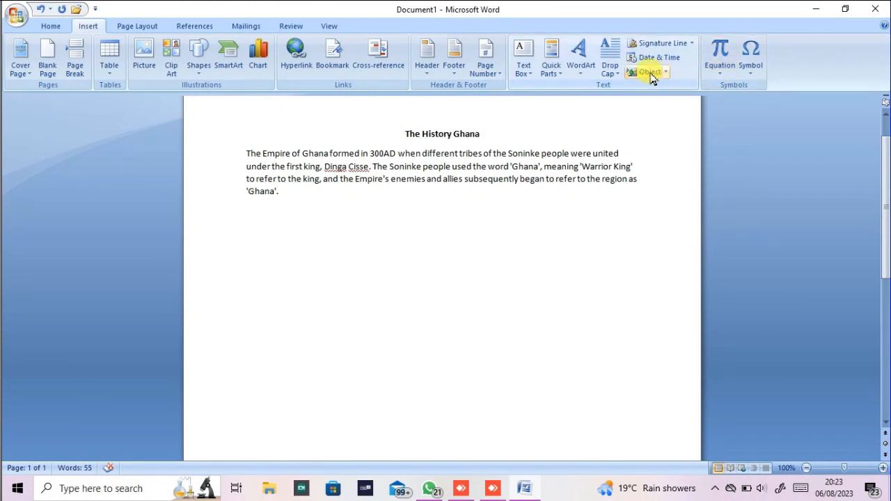
click(529, 72)
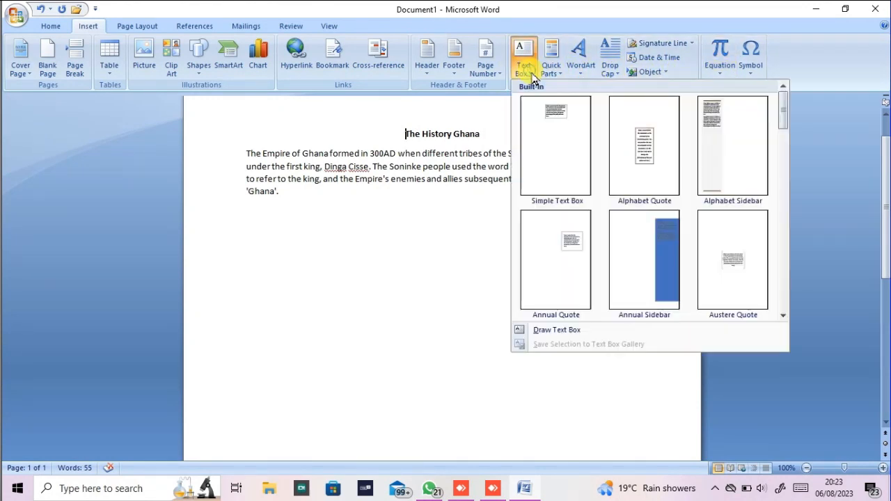
click(559, 331)
drag(221, 245, 620, 396)
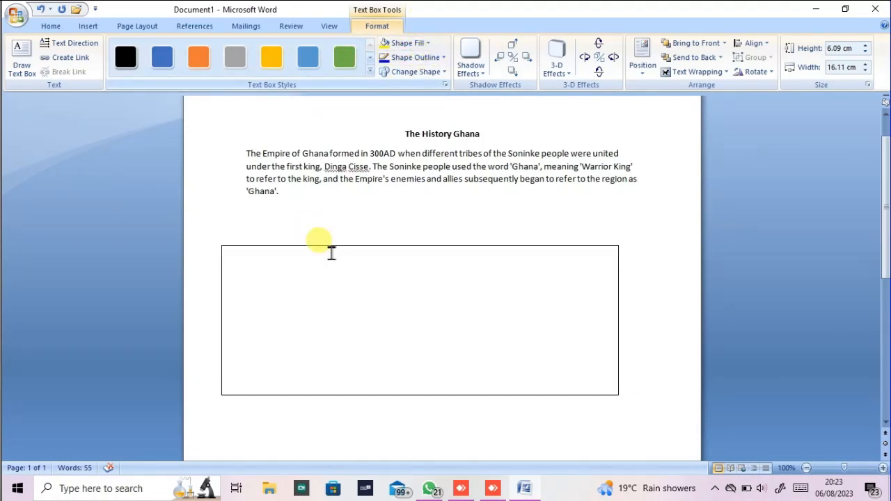
click(245, 284)
text(history )
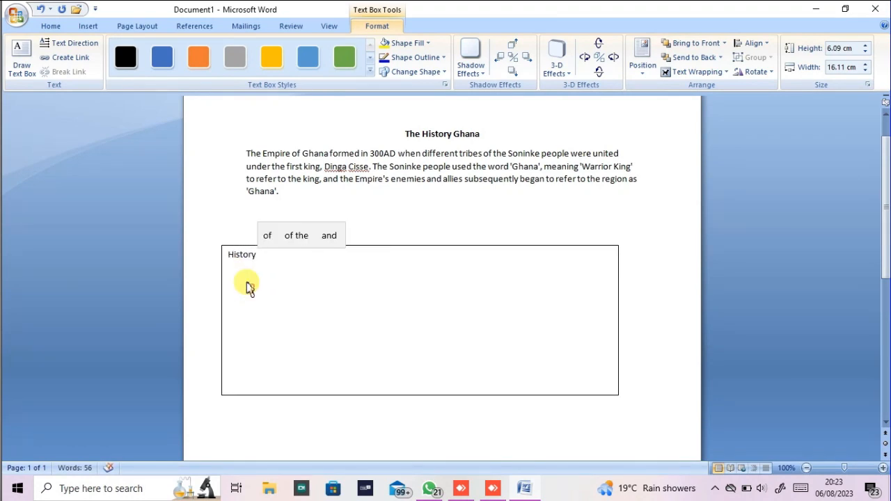
text(of ghana)
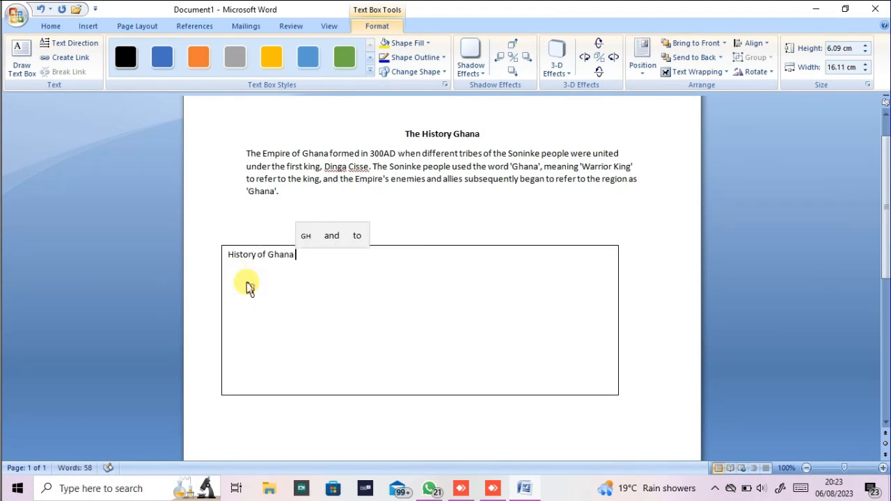
Apply the Diagonal Gradient - Accent 3 style to the "History of Ghana" text box.
click(136, 61)
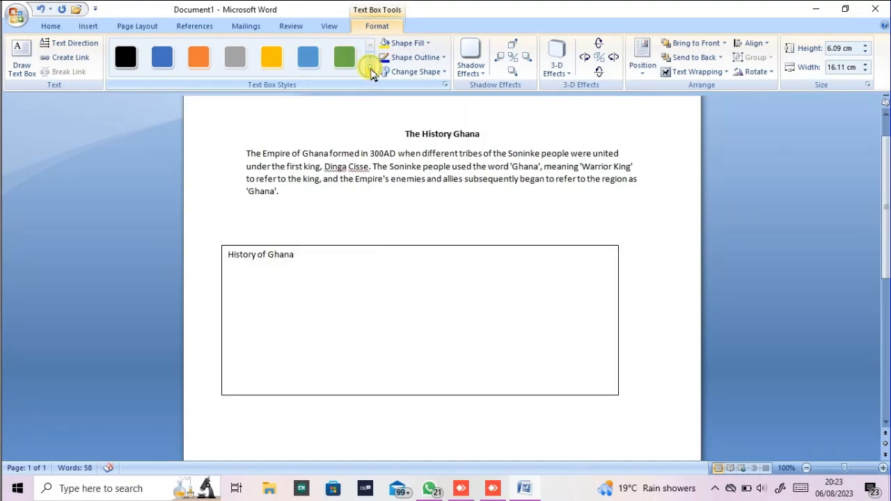
click(371, 73)
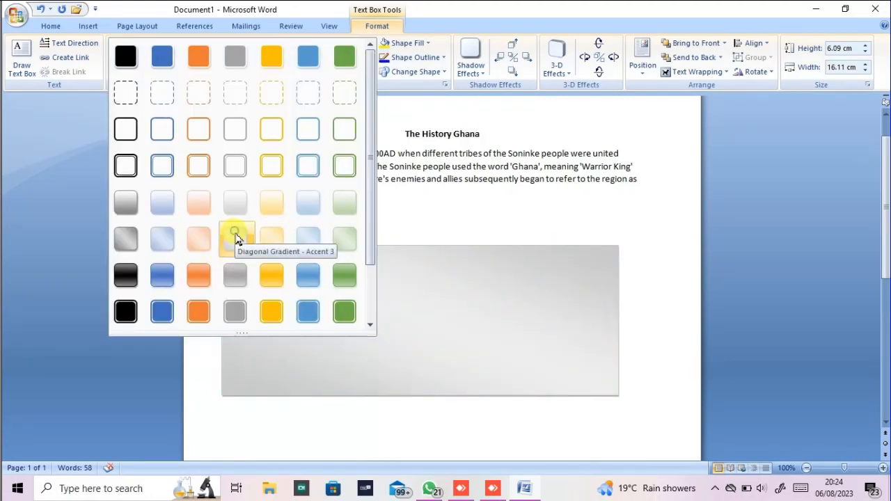
click(234, 238)
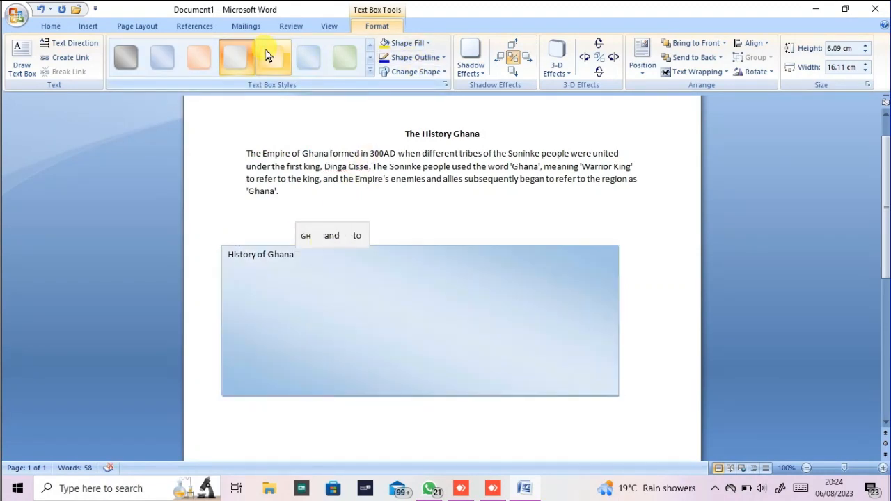
Give the "History of Ghana" text box a red outline from the standard colors, leaving its fill as it is.
click(429, 44)
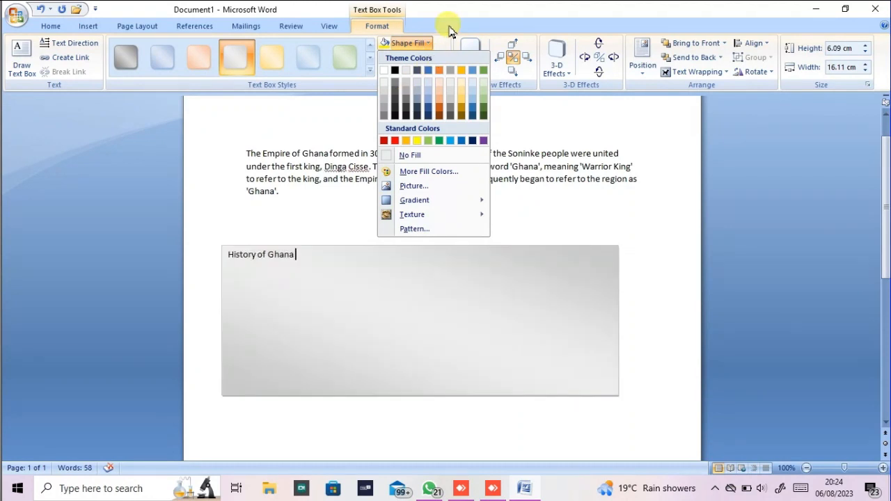
click(450, 28)
click(444, 58)
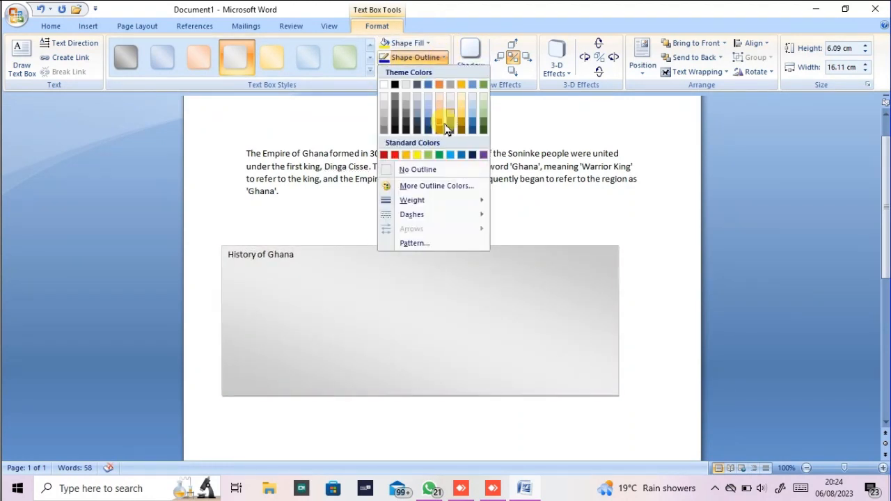
click(395, 155)
click(399, 280)
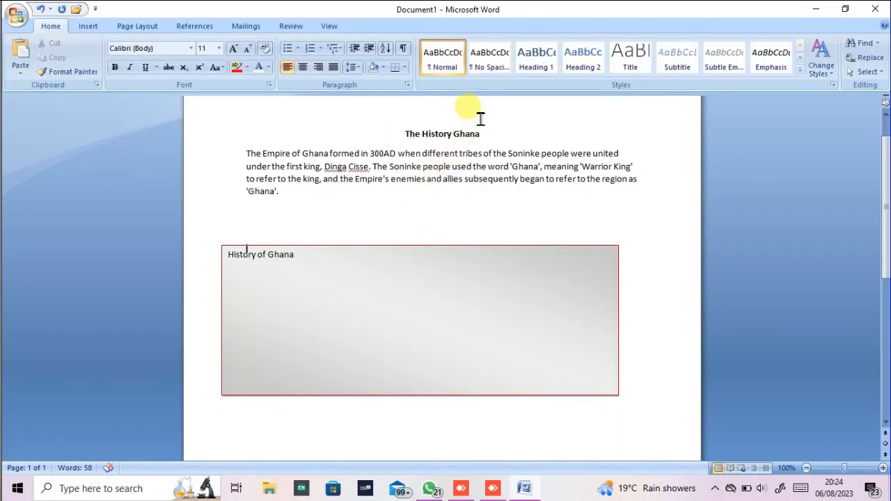
Reconnect the closed remote session and delete the "History of Ghana" text box from the page.
click(88, 28)
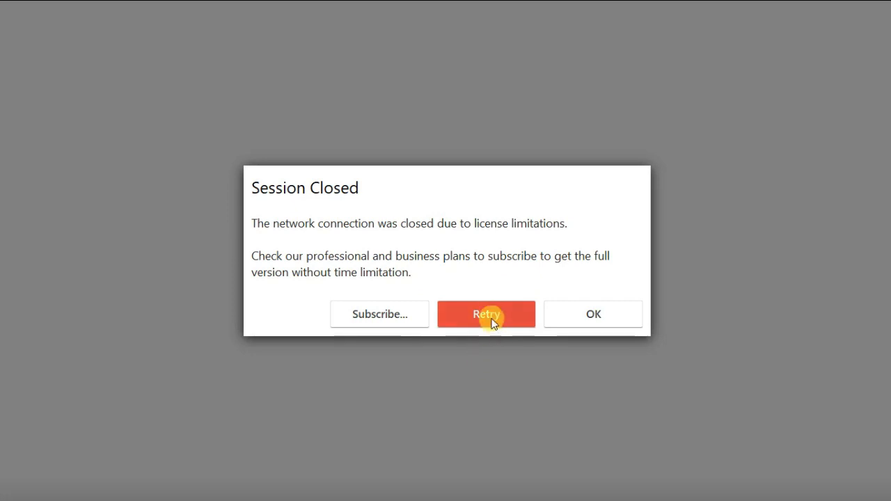
click(487, 315)
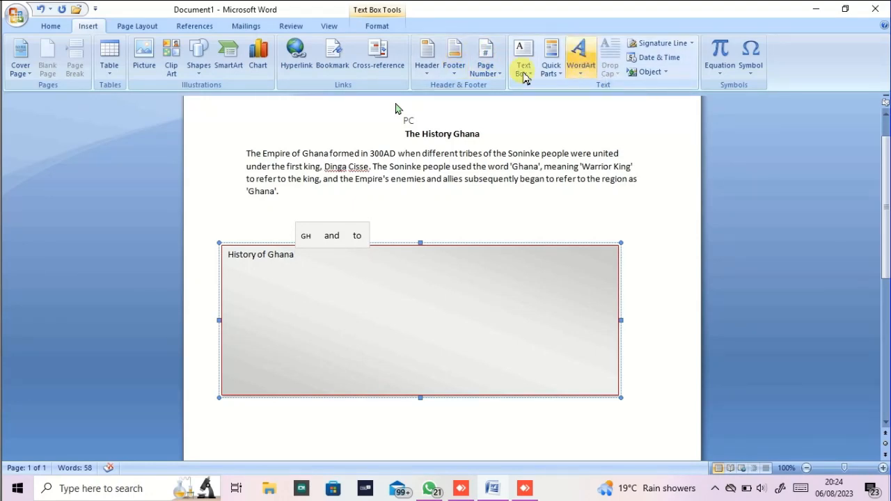
click(382, 29)
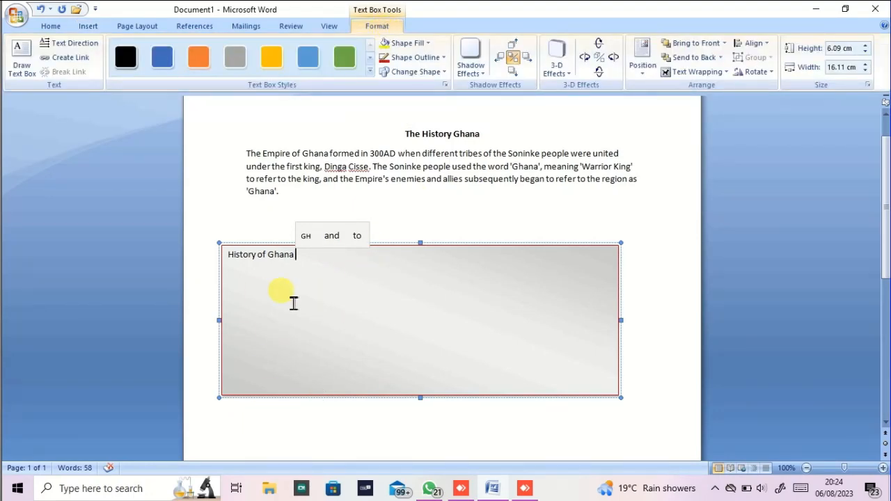
click(232, 246)
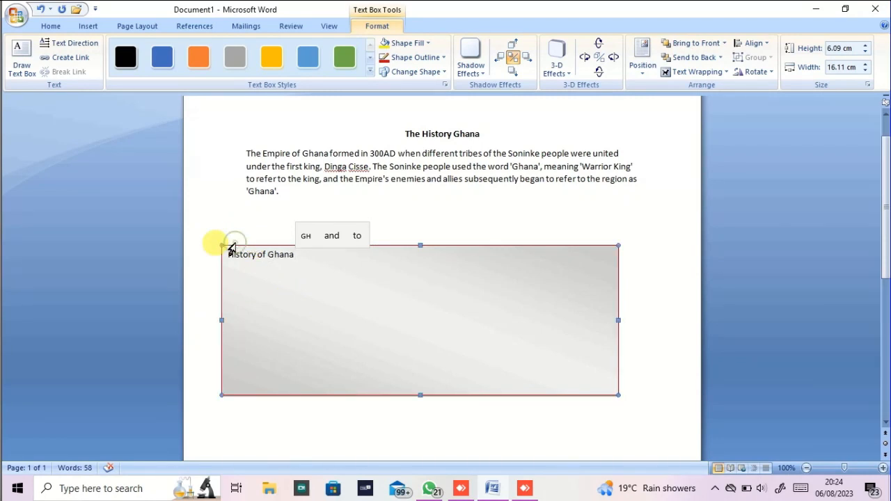
key(Delete)
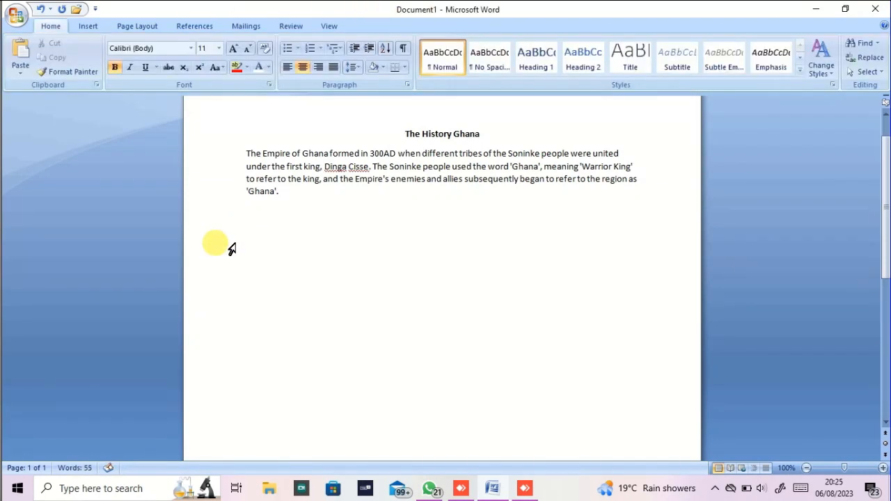
Insert the built-in Transcend cover page at the front of the document.
click(88, 28)
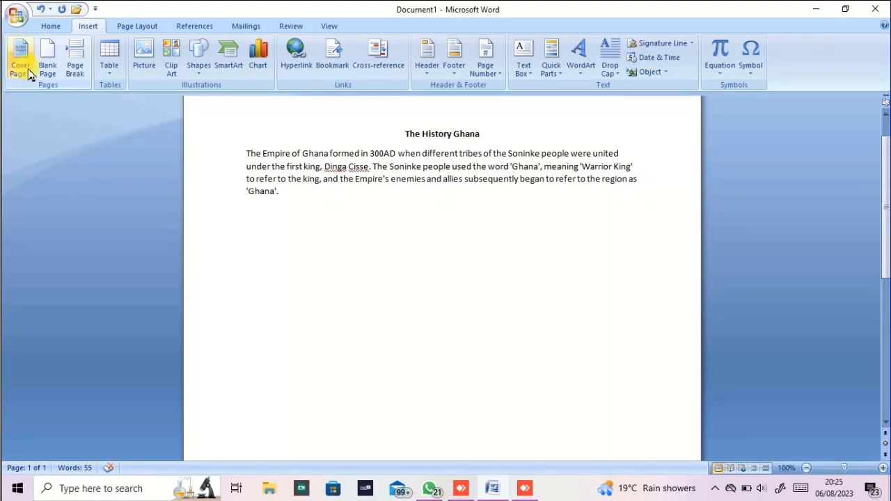
click(29, 74)
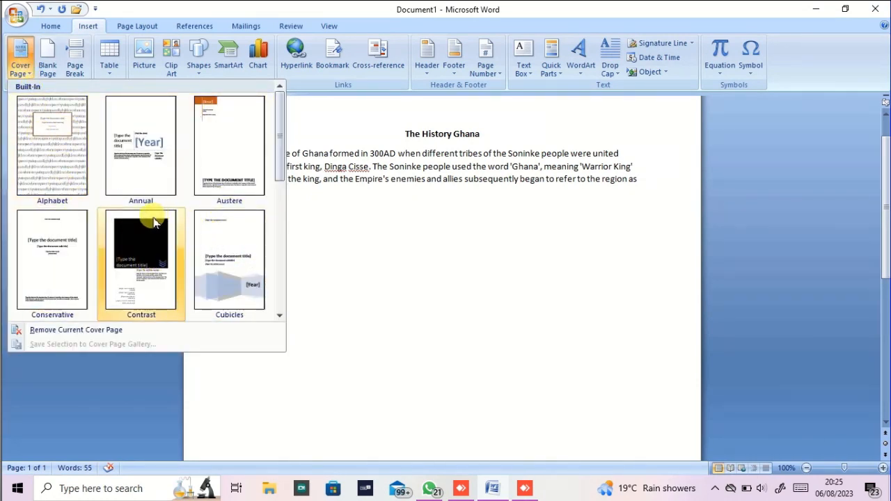
scroll(160, 223, down, 3)
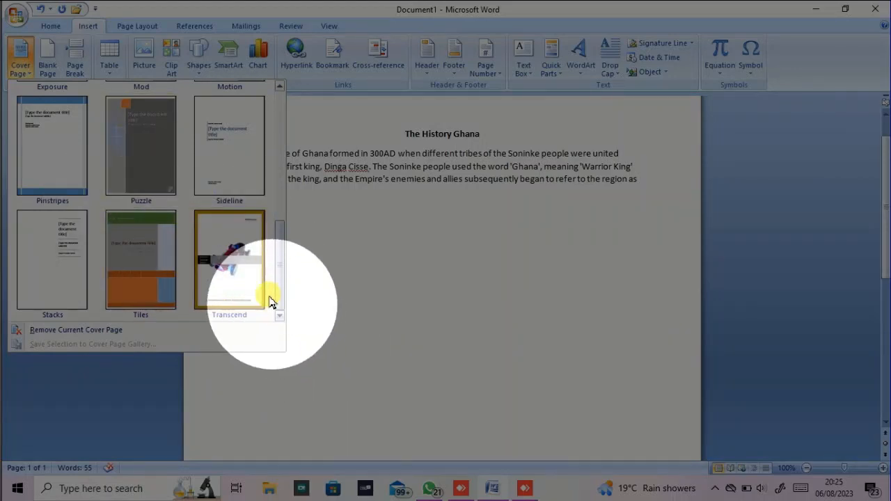
click(232, 268)
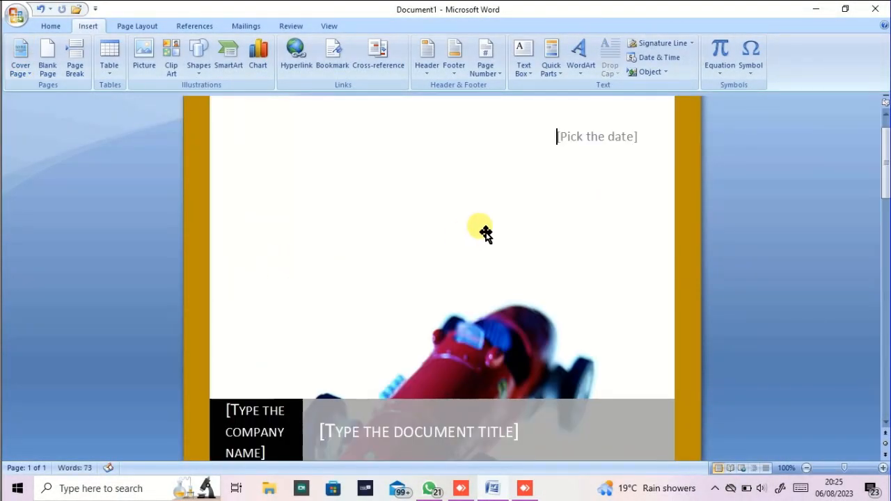
Set the cover page's date field to 8/6/2023.
scroll(462, 306, down, 10)
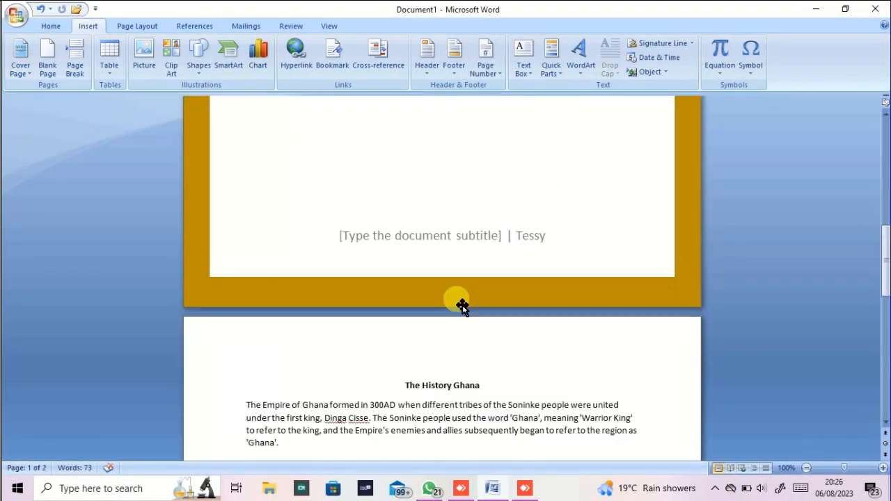
scroll(461, 307, up, 10)
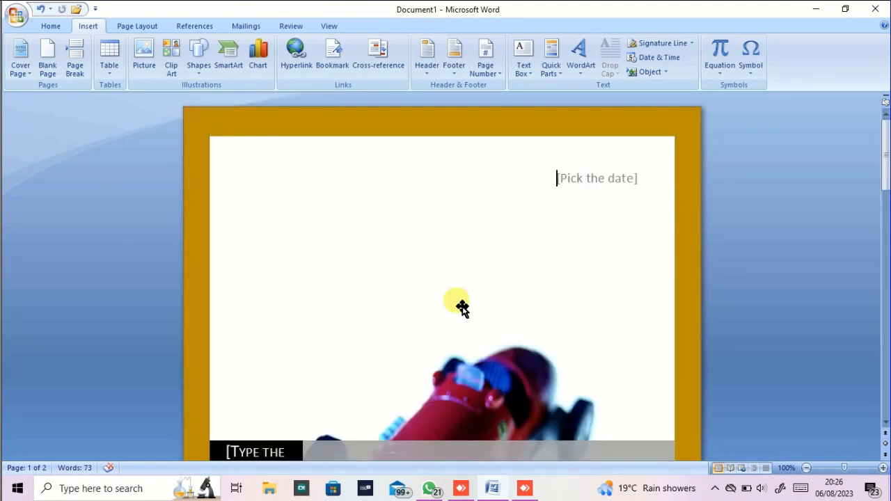
click(587, 180)
click(650, 181)
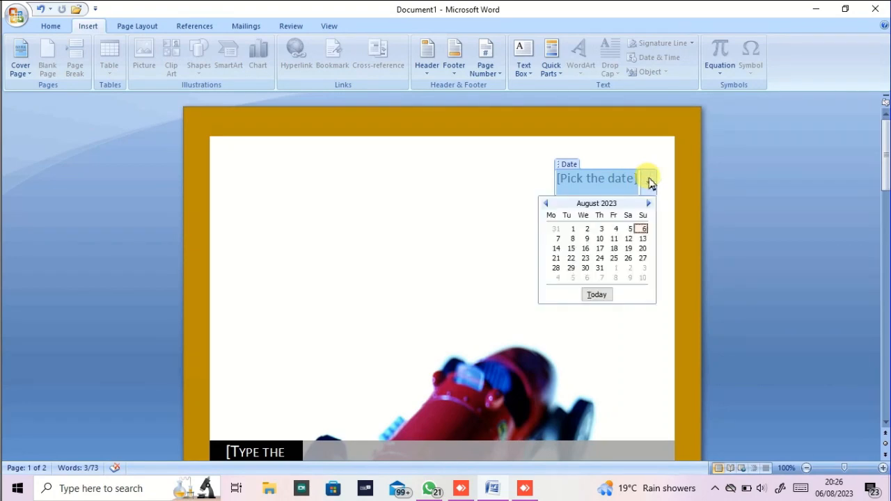
click(638, 231)
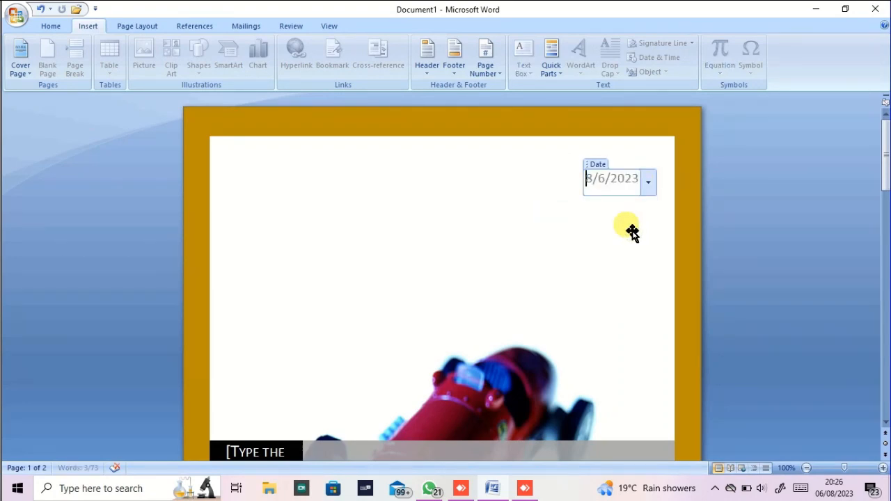
Fill in the cover page's company name placeholder with "TEARS OF JOY".
scroll(566, 255, down, 15)
scroll(565, 257, up, 12)
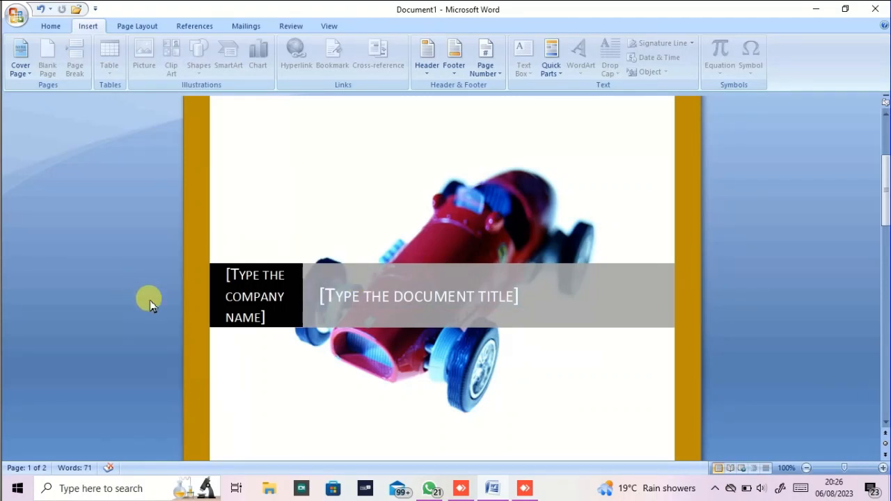
click(266, 322)
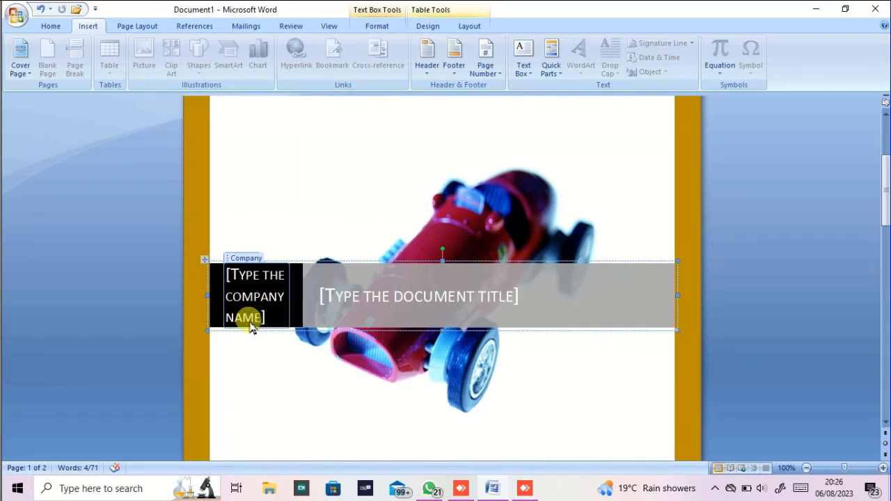
text(TEARS)
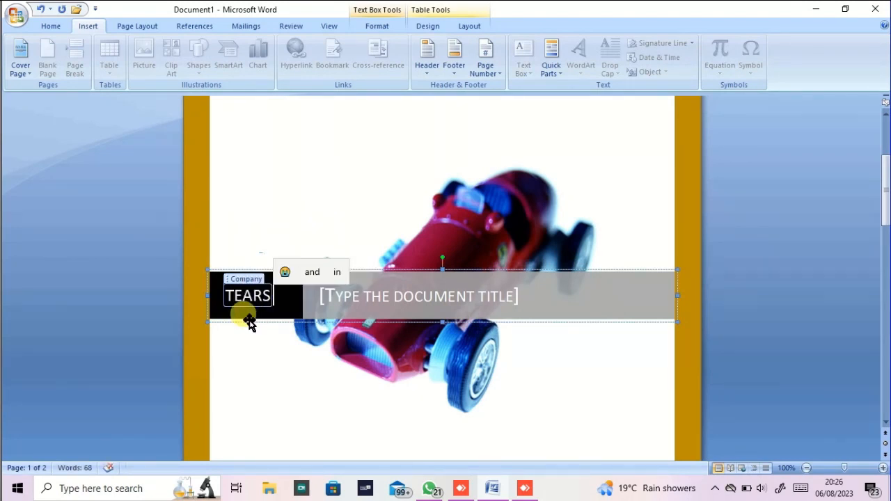
text( O)
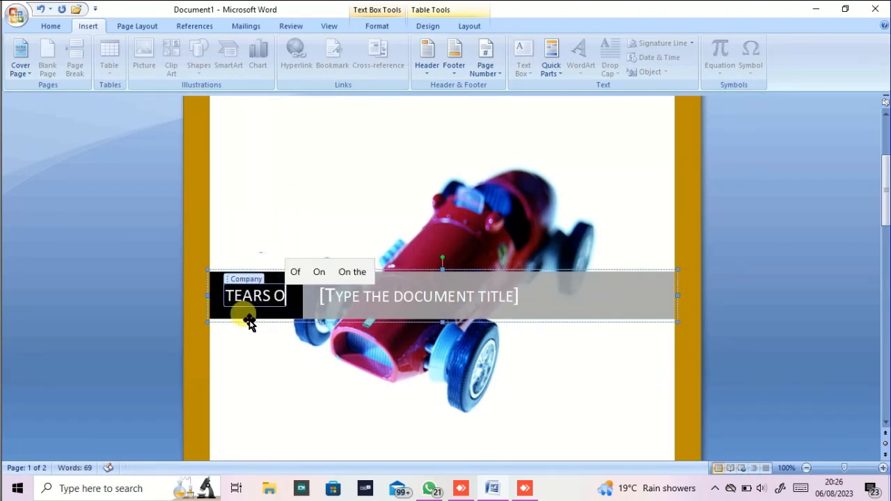
text(F JOY)
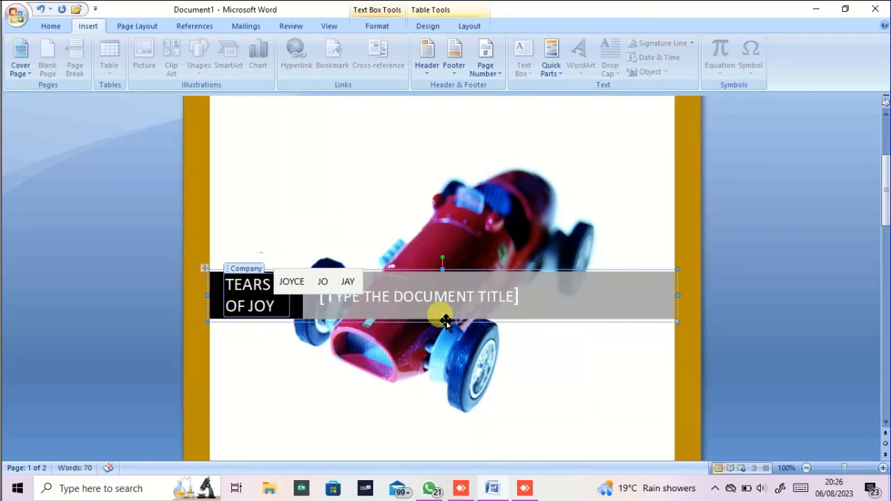
Fill in the cover page's document title placeholder with "BLOCK FACTORY" and leave the title field.
click(445, 306)
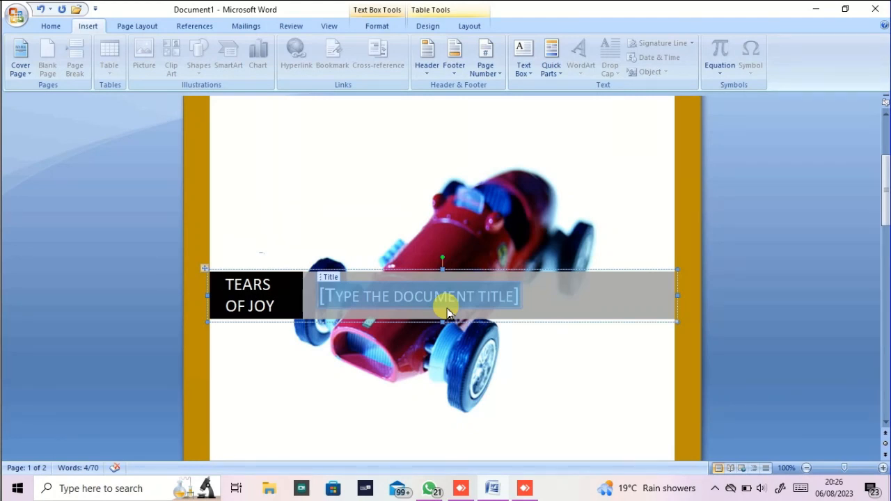
text(BLOCK FACTORY)
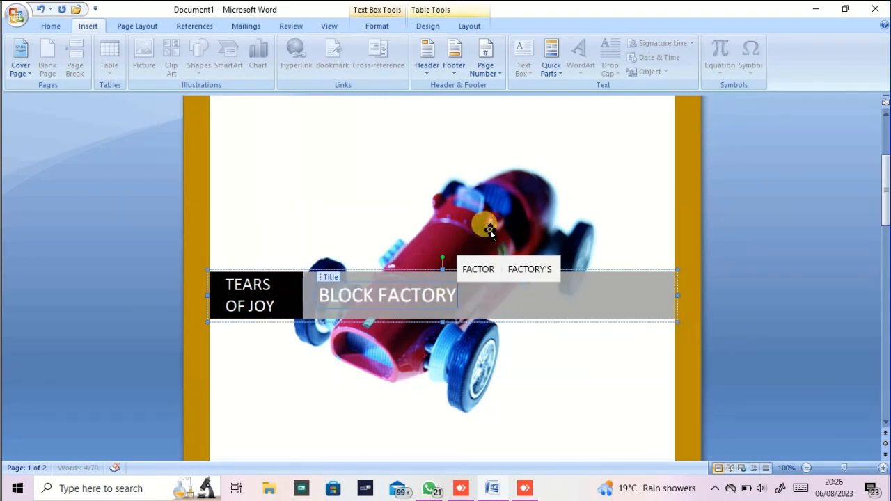
click(448, 183)
click(657, 209)
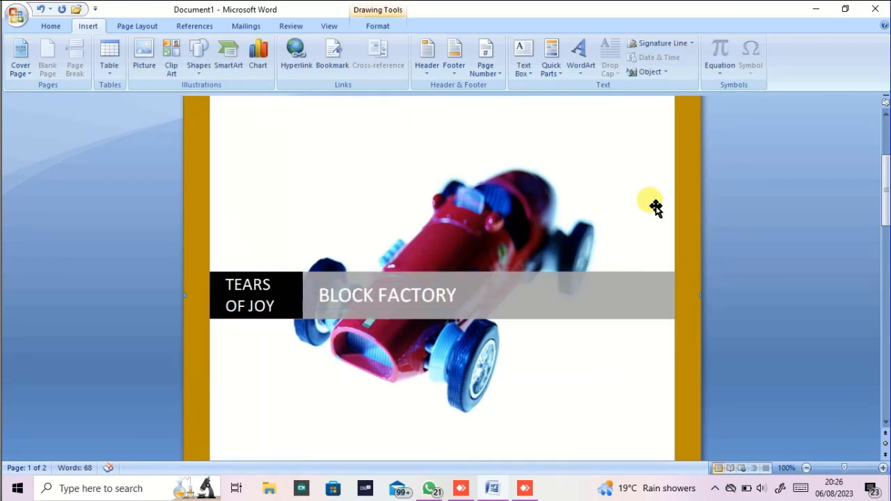
Review the whole cover page at 90% zoom, with the red car picture selected.
scroll(654, 205, up, 3)
scroll(654, 205, down, 15)
scroll(456, 230, up, 12)
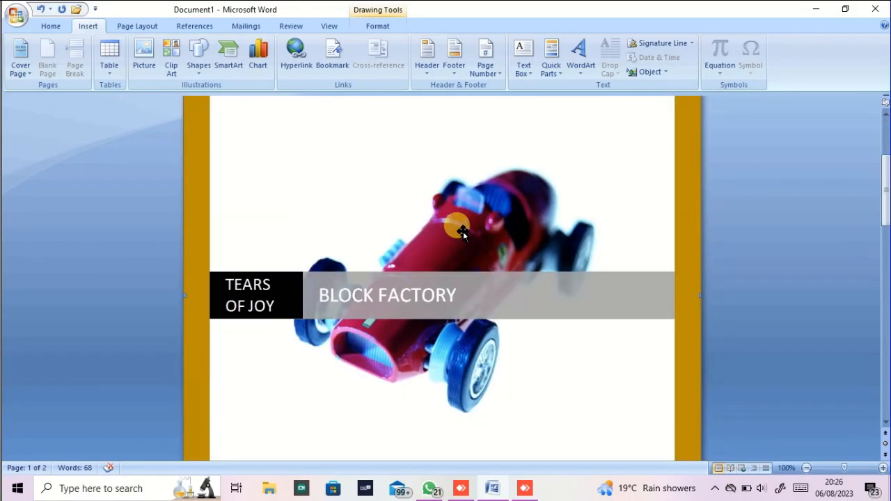
click(454, 235)
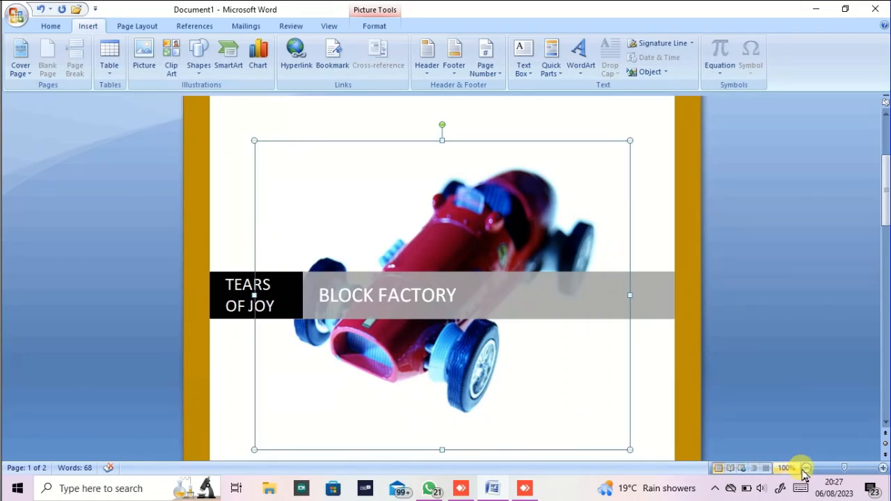
click(805, 469)
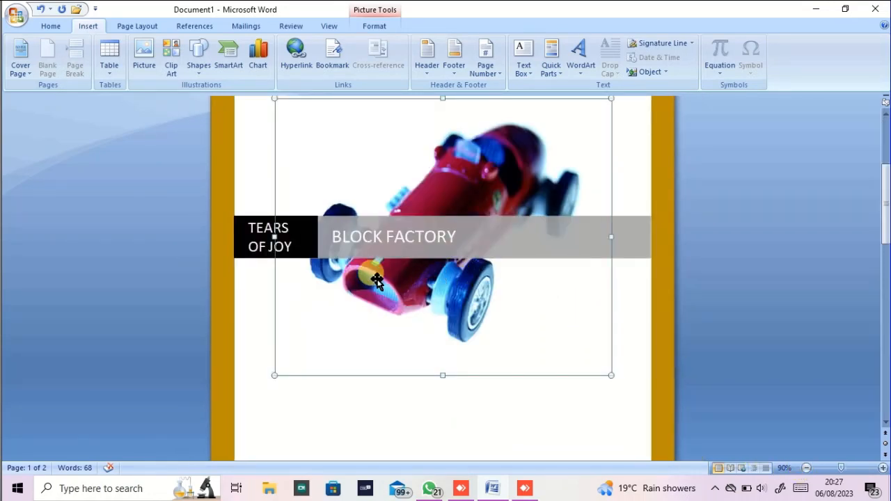
scroll(376, 268, up, 5)
scroll(394, 236, down, 8)
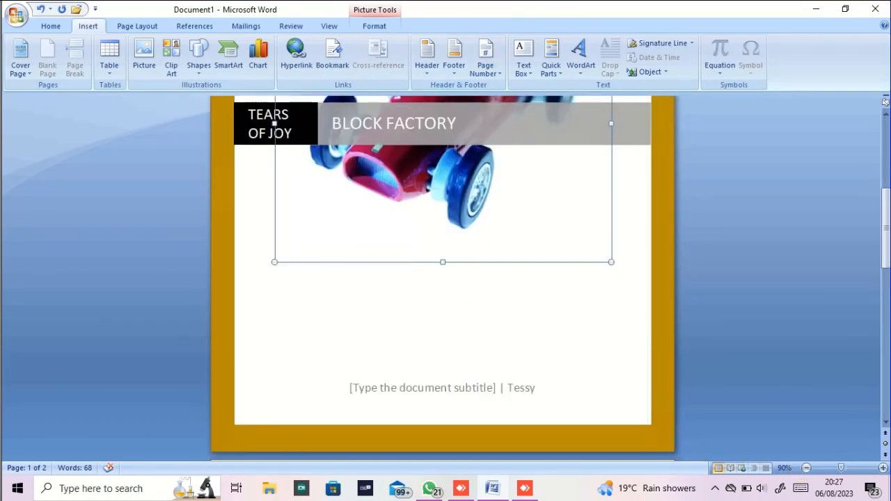
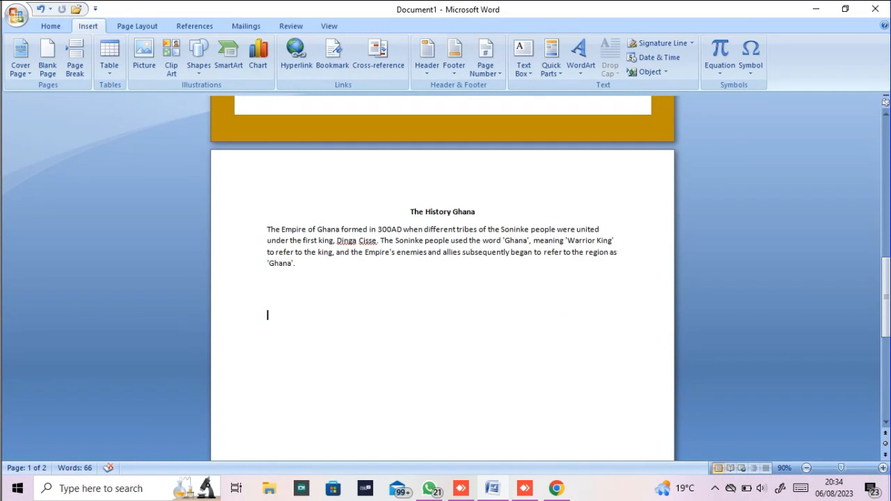
Review the completed cover page and the Ghana history page that follows it.
key(Page_Down)
scroll(442, 279, up, 4)
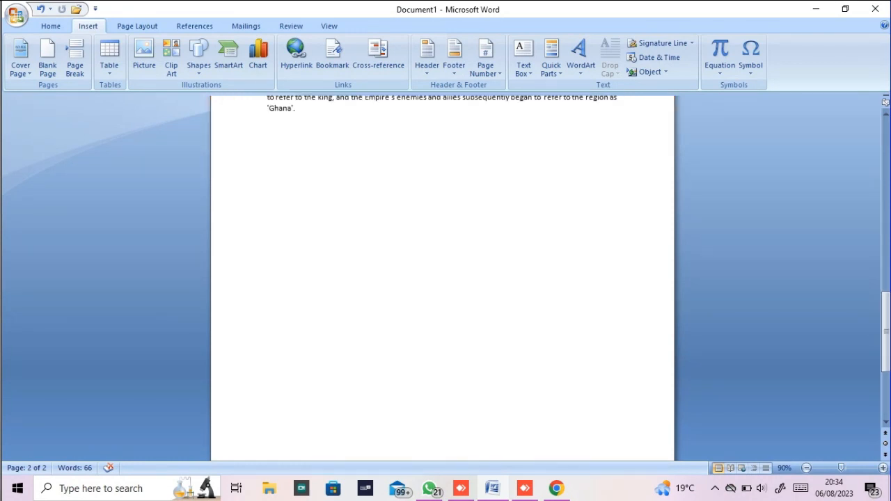
scroll(442, 278, down, 2)
scroll(504, 325, up, 10)
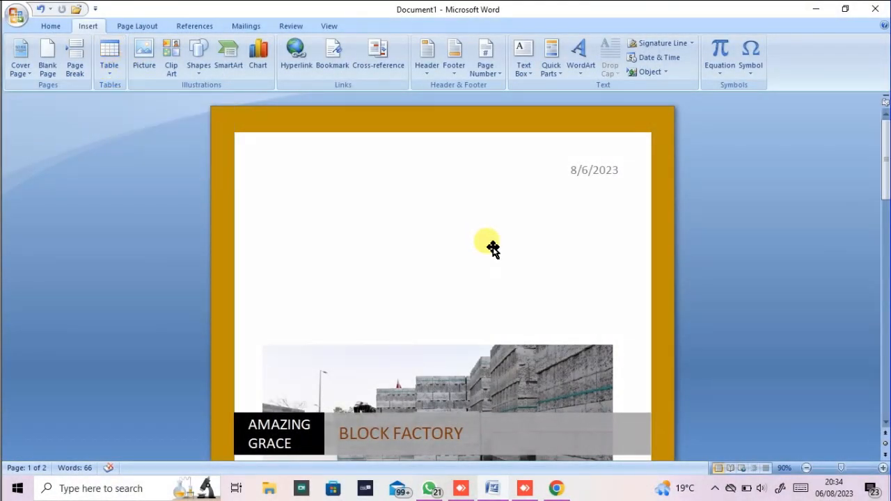
scroll(487, 243, down, 15)
scroll(483, 233, up, 9)
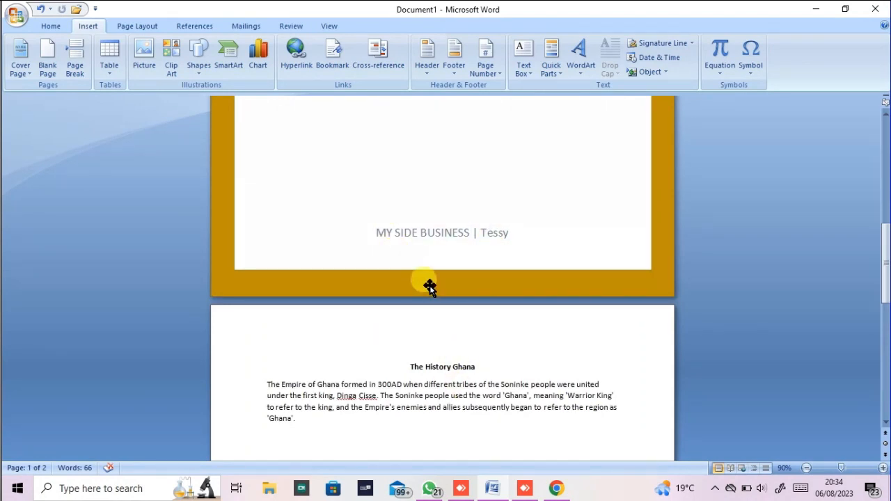
scroll(426, 285, down, 3)
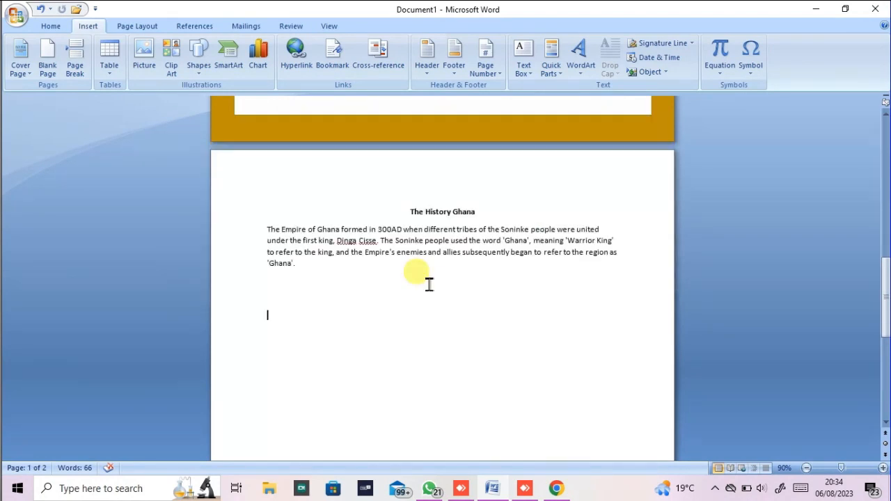
Insert a table with two columns and eight rows below the paragraph about the Empire of Ghana.
click(326, 290)
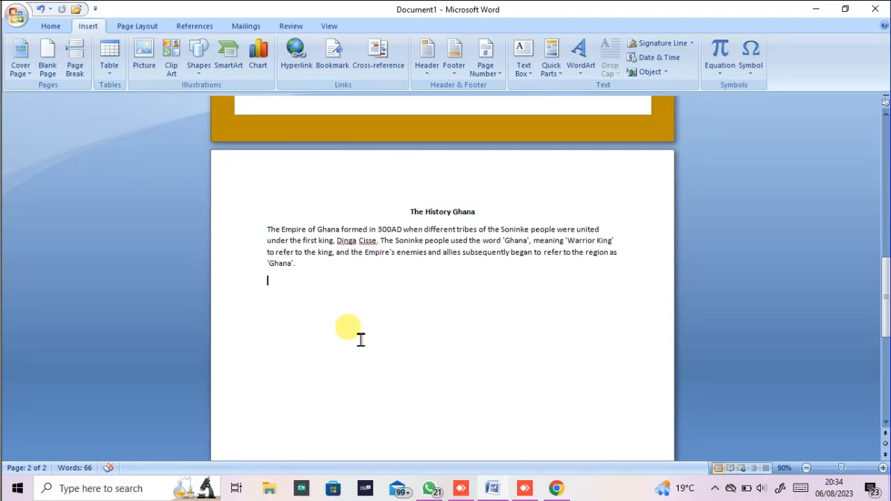
click(112, 77)
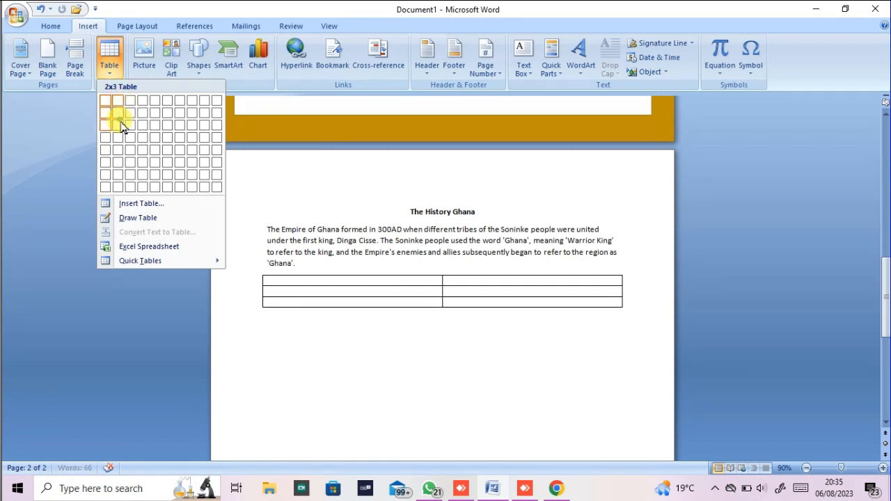
click(115, 189)
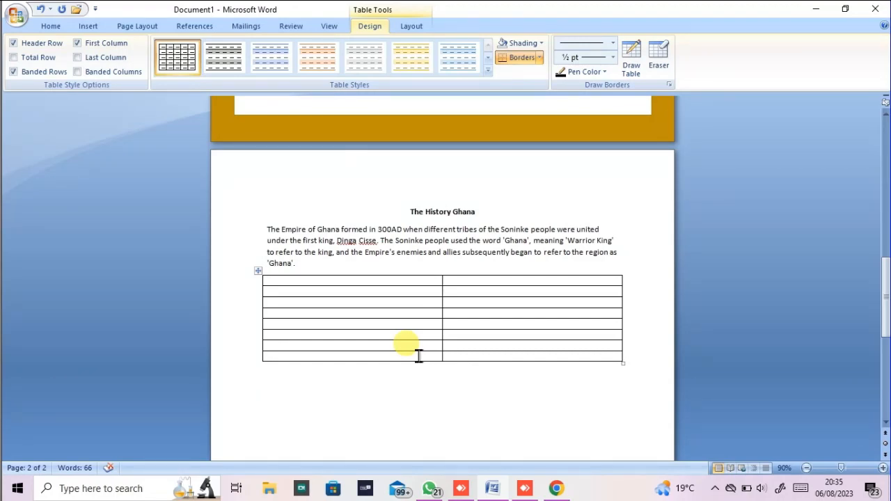
Fill in the table's header row with "CAPITALS IN GHANA" and "REGION".
text(CAPITALS IN GHANA)
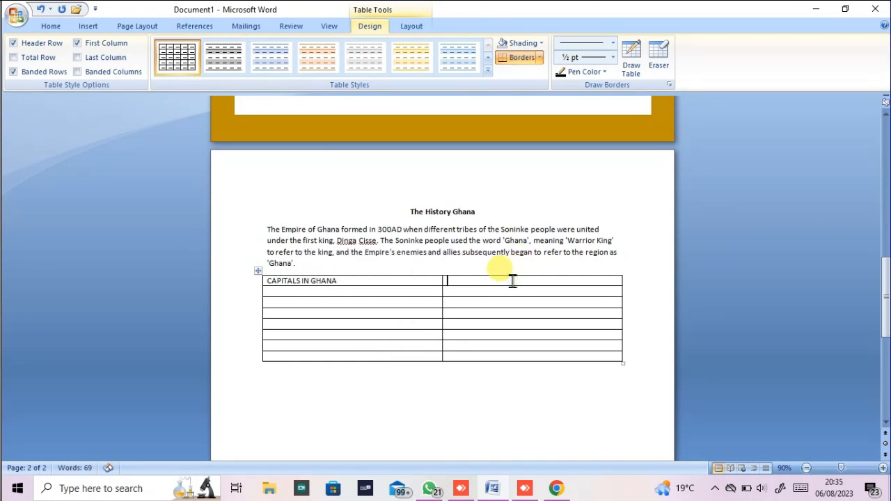
text(RE)
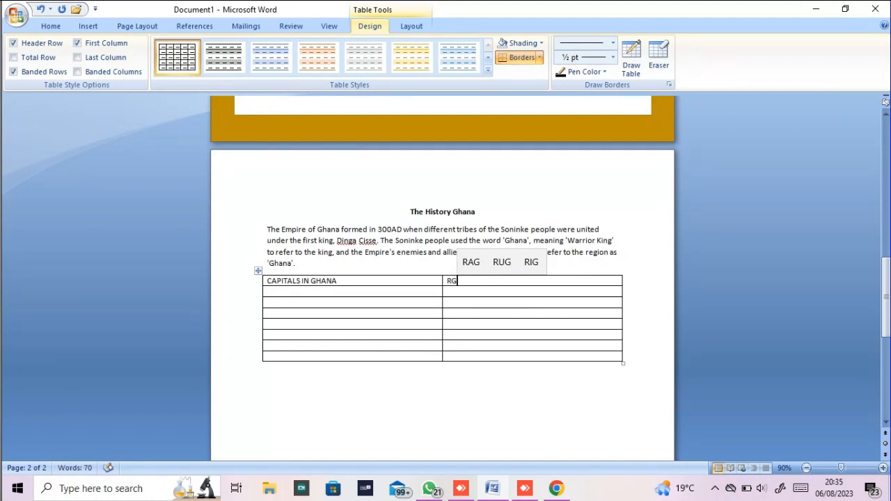
key(BackSpace)
text(EGION)
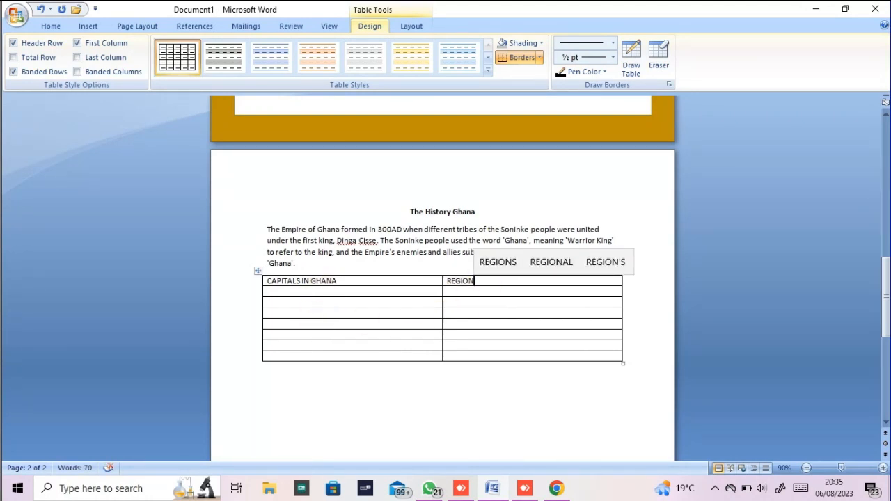
Fill in the table's second row with "GREATER ACCRA" in the first column and "ACCRA" in the second.
click(330, 294)
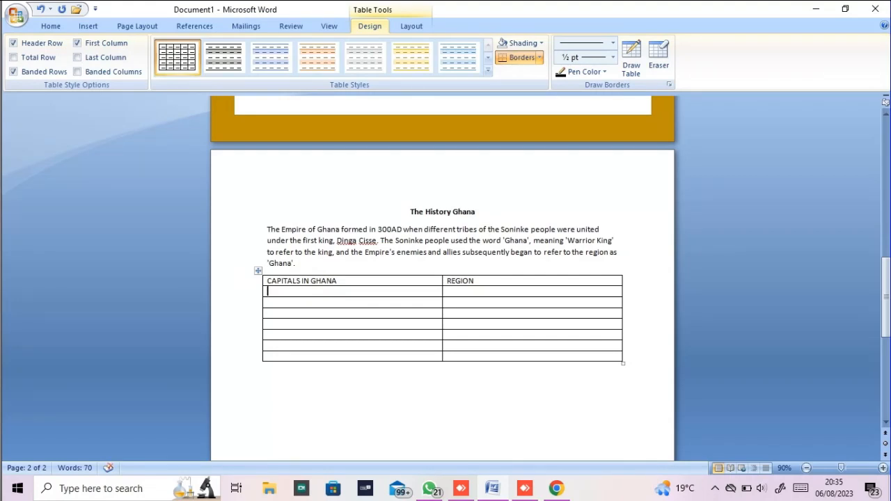
text(GREATE)
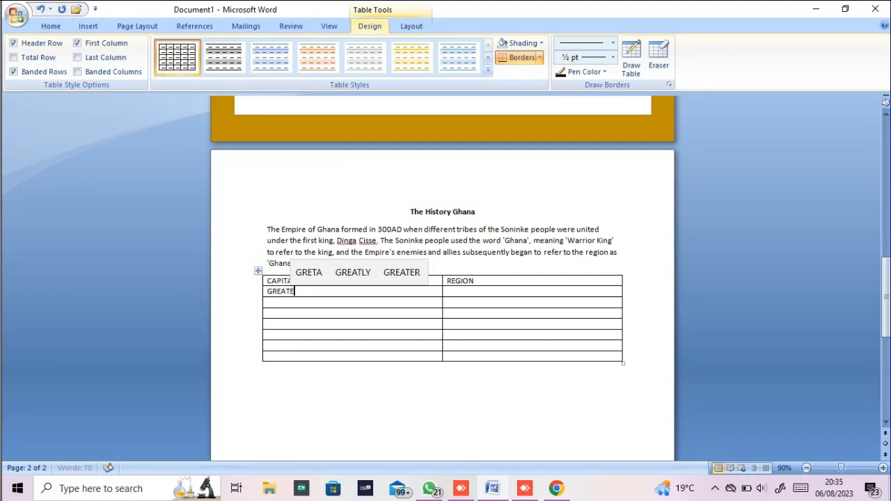
text(R AC)
key(BackSpace)
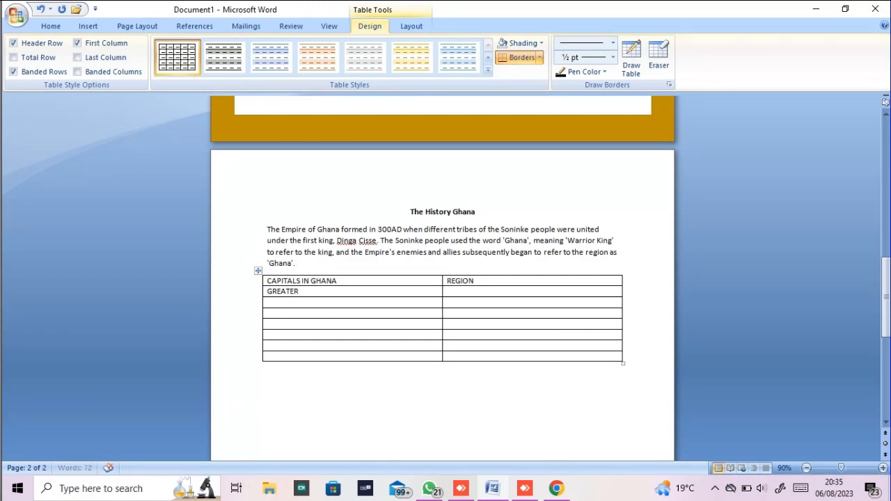
text(ACCRA)
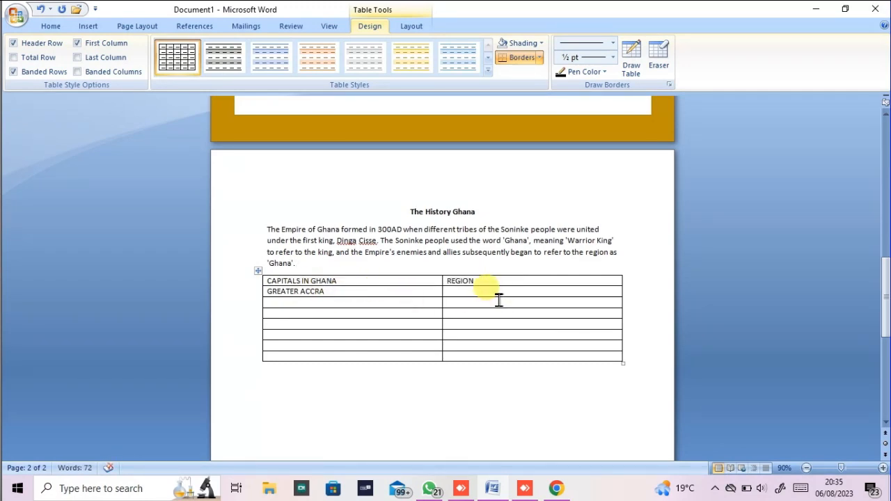
click(495, 292)
text(ACCRA)
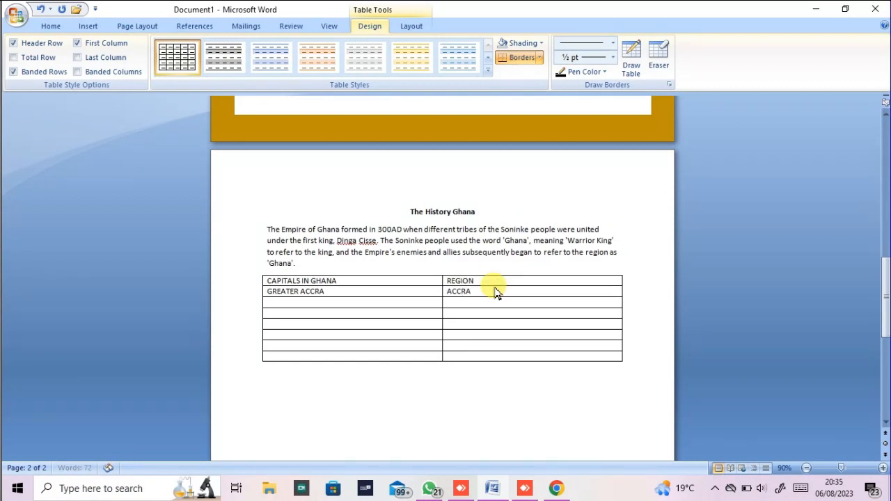
Fill in the table's third row with "WESTERN REGION" and "TAKORADI", and leave the table.
click(337, 304)
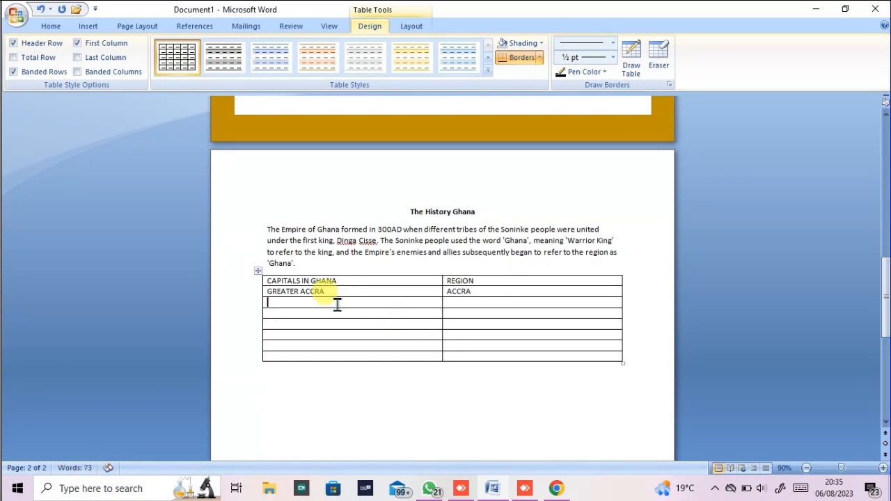
text(WEST)
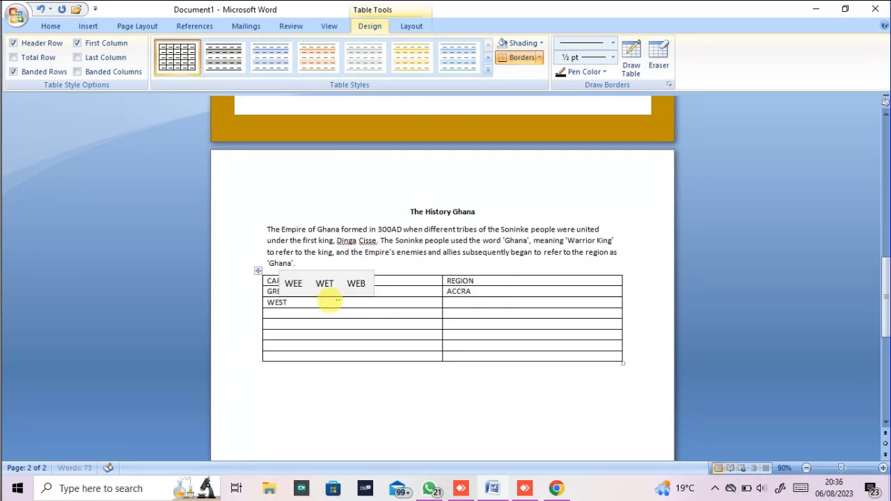
text(ERN REGION)
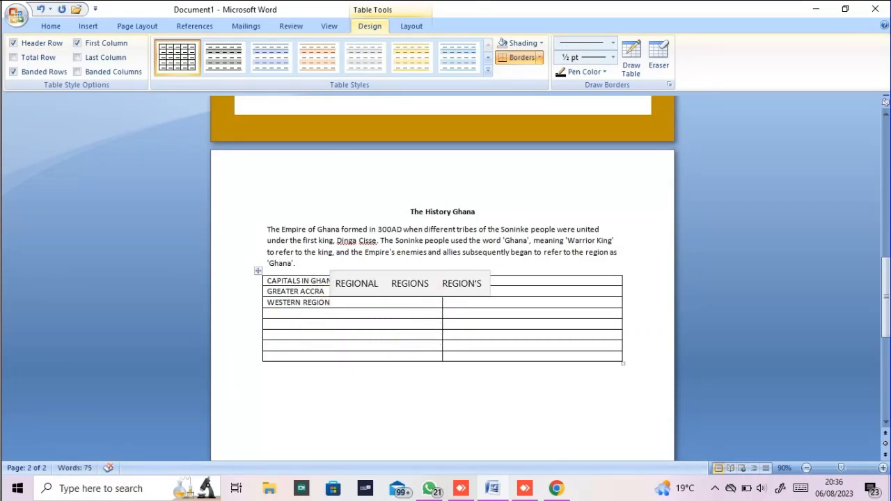
click(459, 304)
text(TAKORADI)
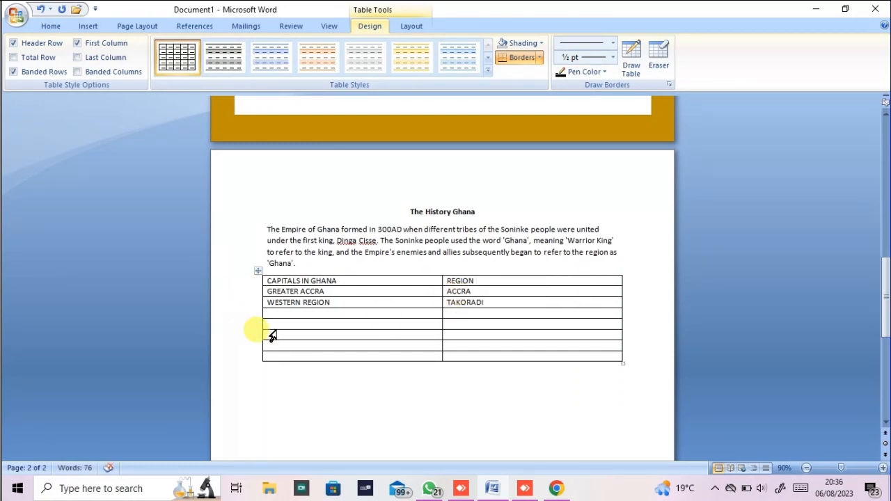
click(289, 379)
click(517, 396)
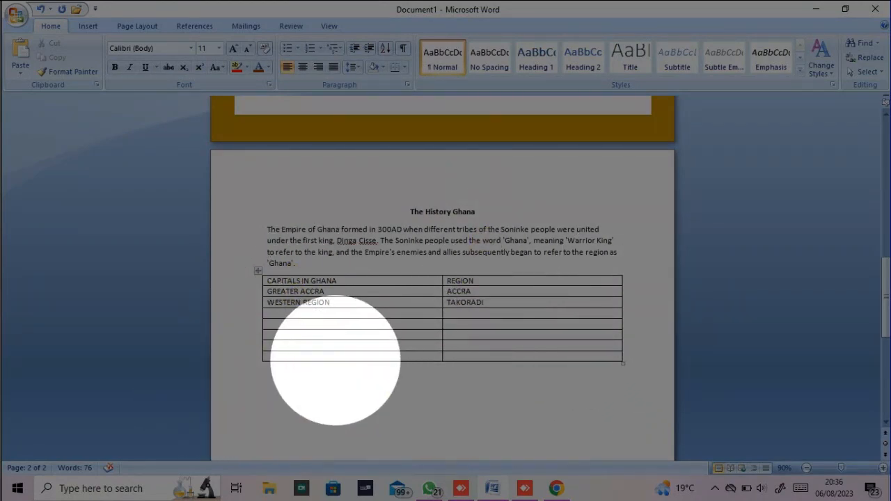
Try inserting an 8x8 table directly below the heading "The History Ghana" and undo the insertion.
click(864, 208)
click(85, 26)
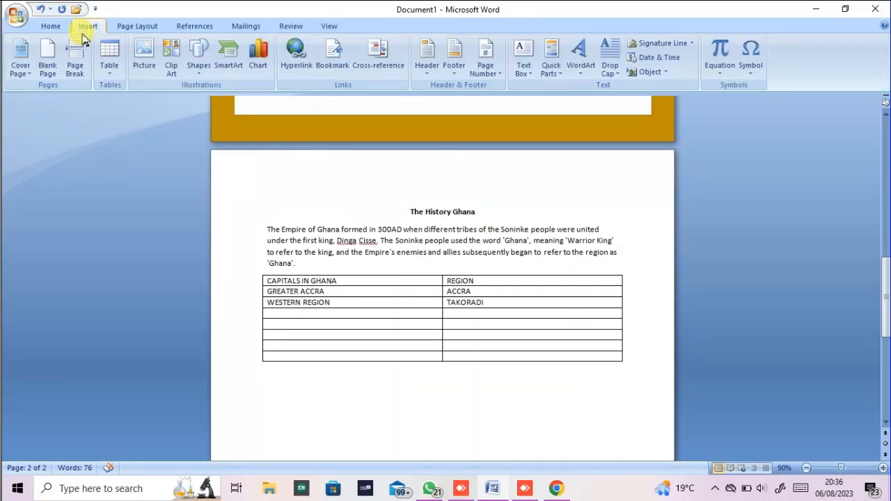
click(109, 75)
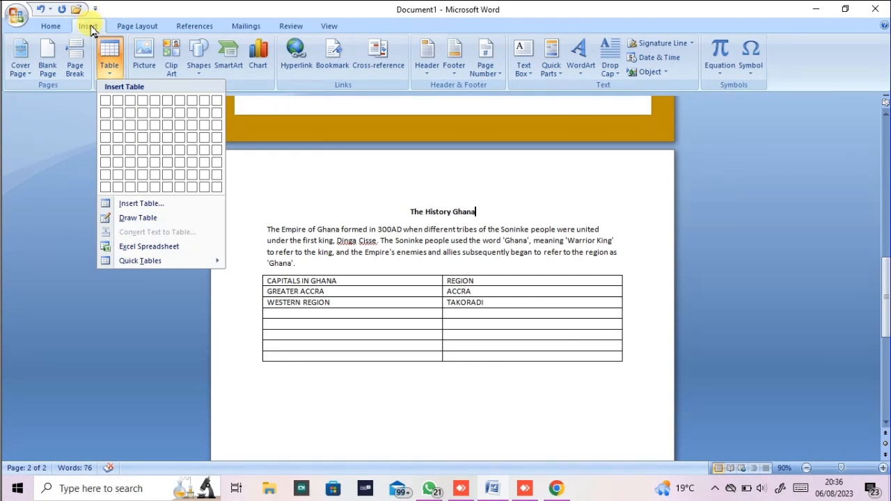
click(110, 75)
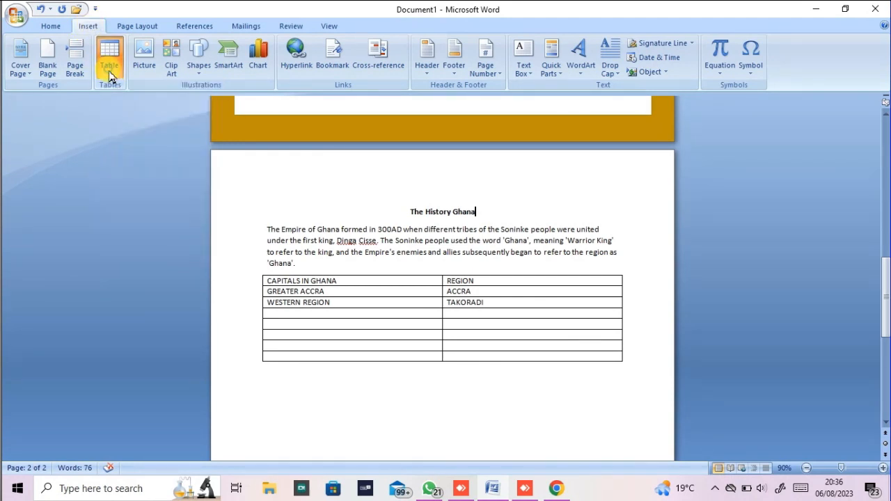
click(109, 69)
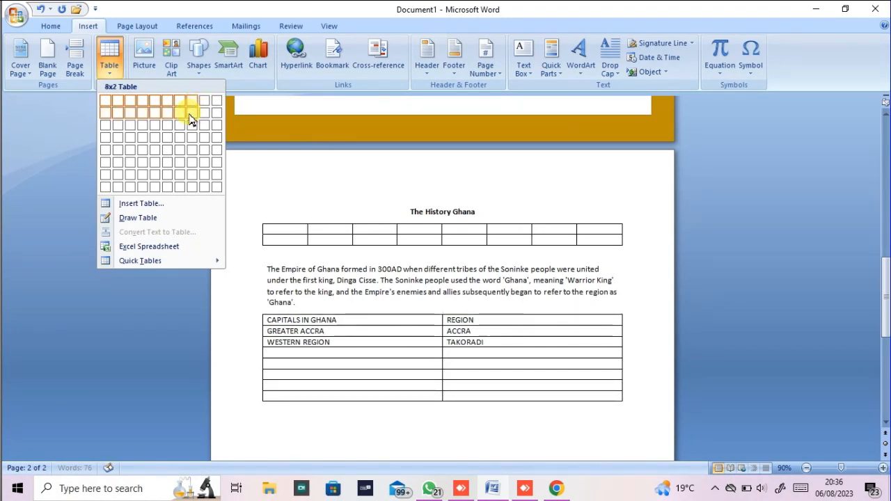
click(193, 187)
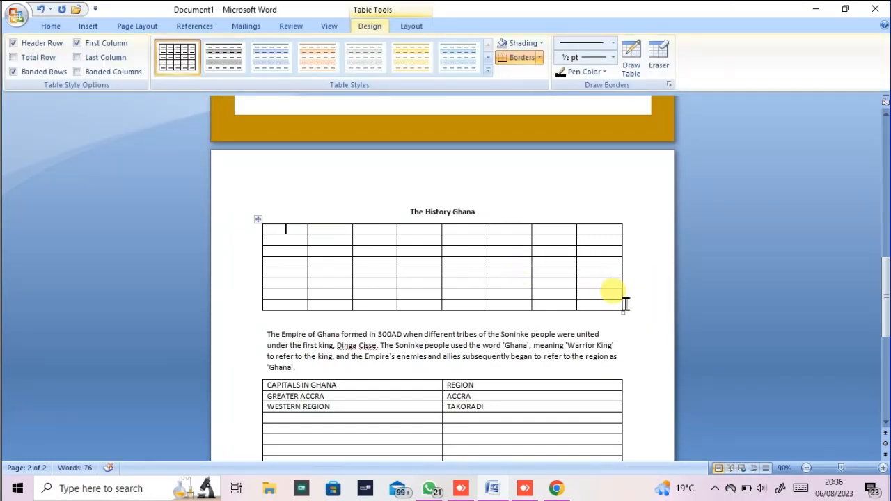
key(ctrl+z)
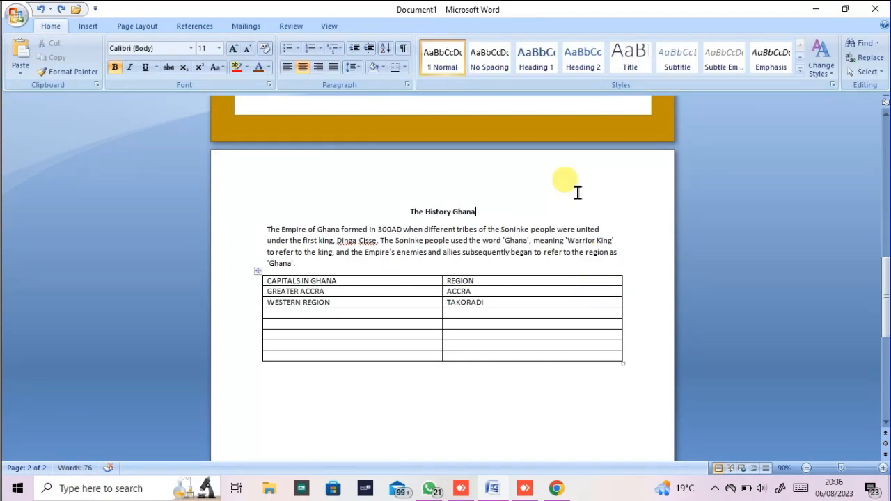
Open the Clip Art search pane beside the blank third page.
click(90, 29)
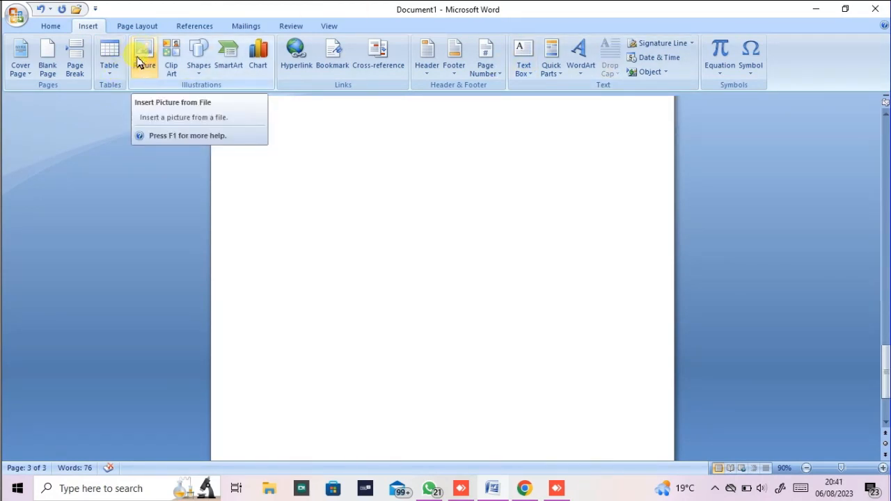
click(181, 56)
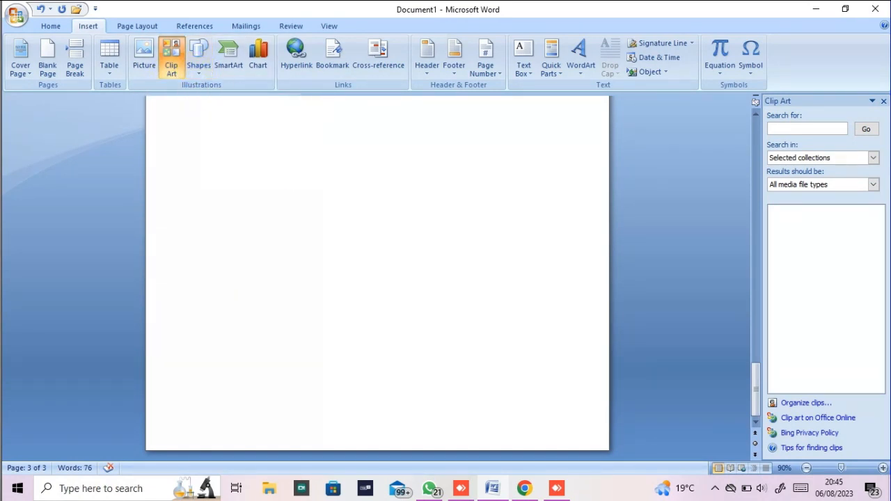
click(49, 26)
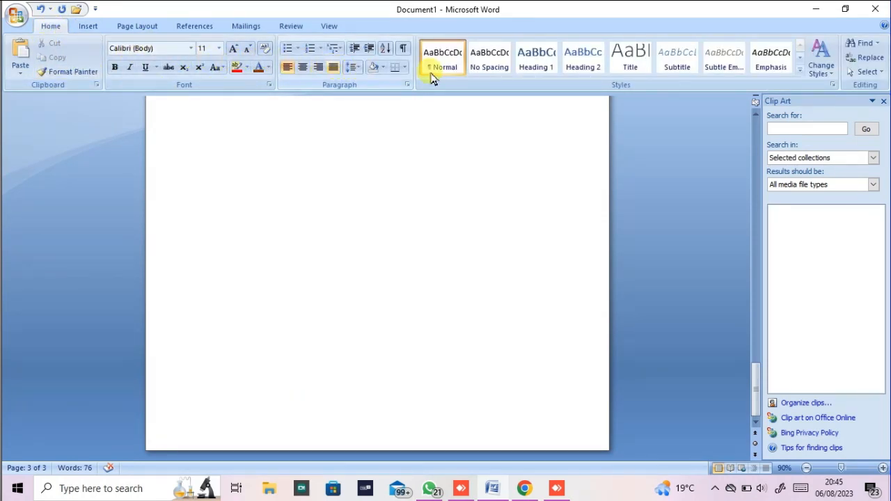
click(87, 27)
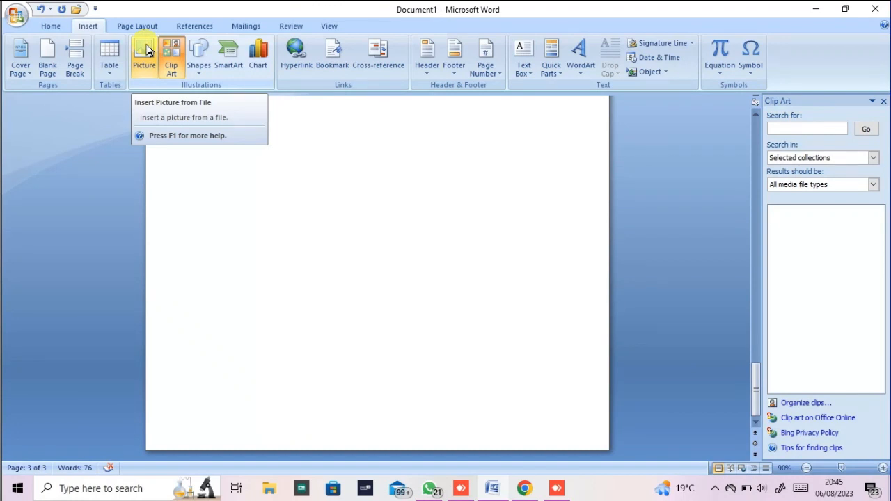
Draw a rectangle shape about 7.5 cm wide and 3.7 cm high in the upper part of the blank page area.
click(199, 78)
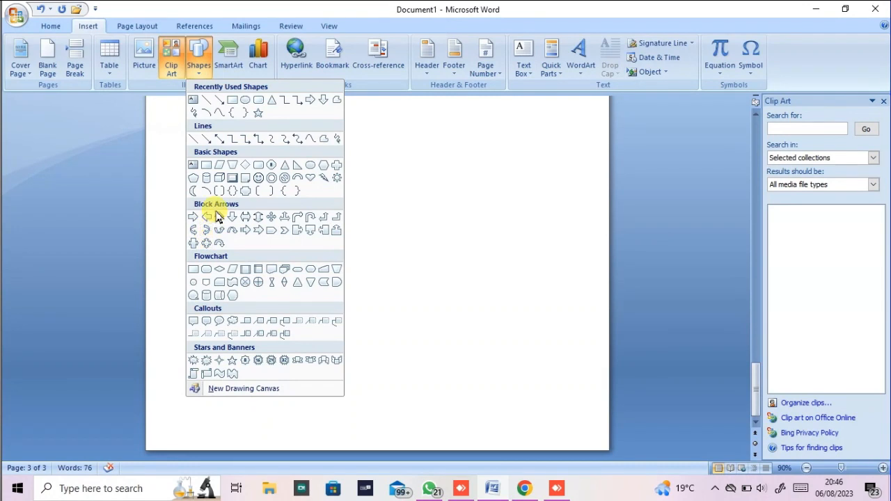
click(233, 102)
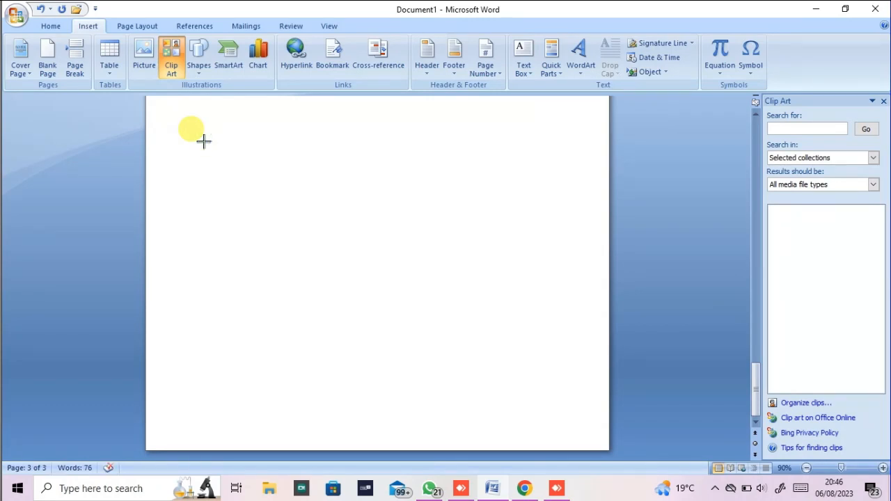
mouse_move(203, 142)
mouse_down()
mouse_move(300, 174)
mouse_move(348, 229)
mouse_move(358, 221)
mouse_move(350, 213)
mouse_move(336, 217)
mouse_move(346, 181)
mouse_move(367, 195)
mouse_move(369, 224)
mouse_up()
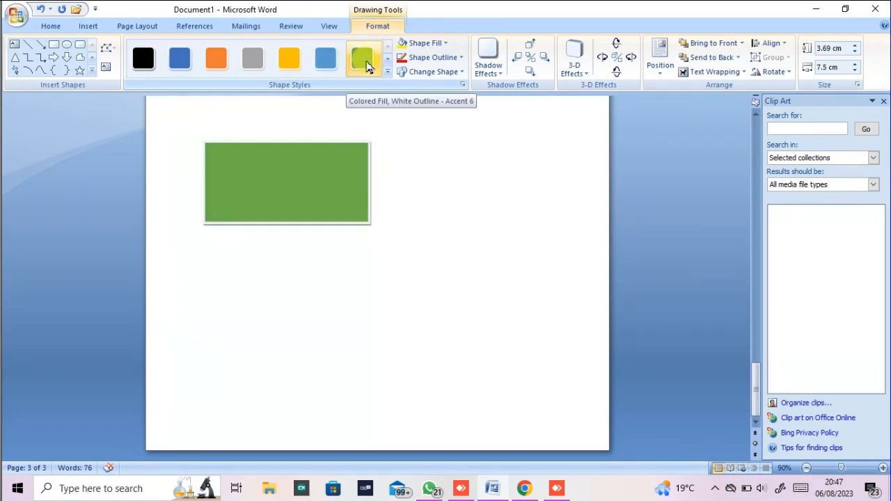
Examine the shape styles, outline and fill colours, and 3-D effects available for the rectangle without applying any.
click(388, 61)
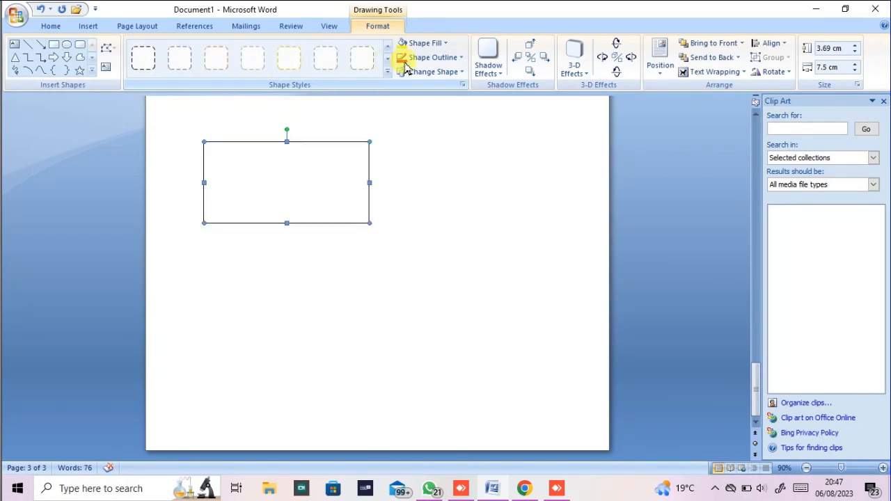
click(461, 60)
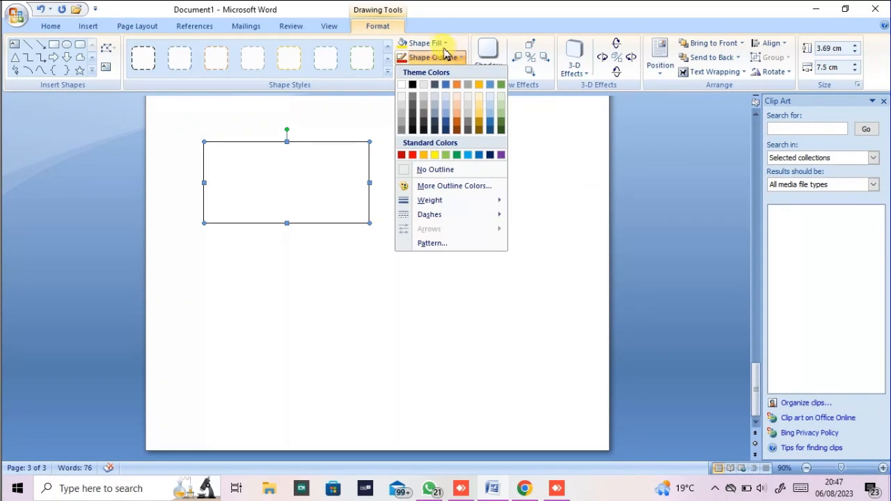
click(442, 44)
click(446, 44)
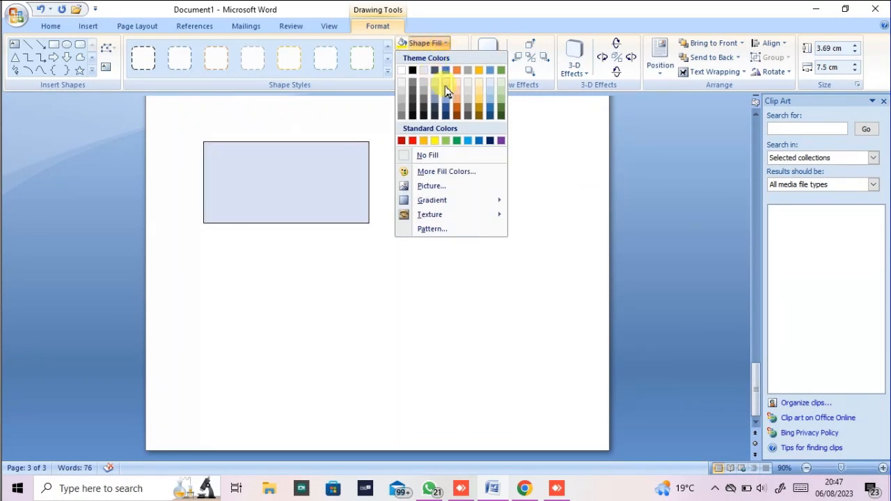
click(522, 26)
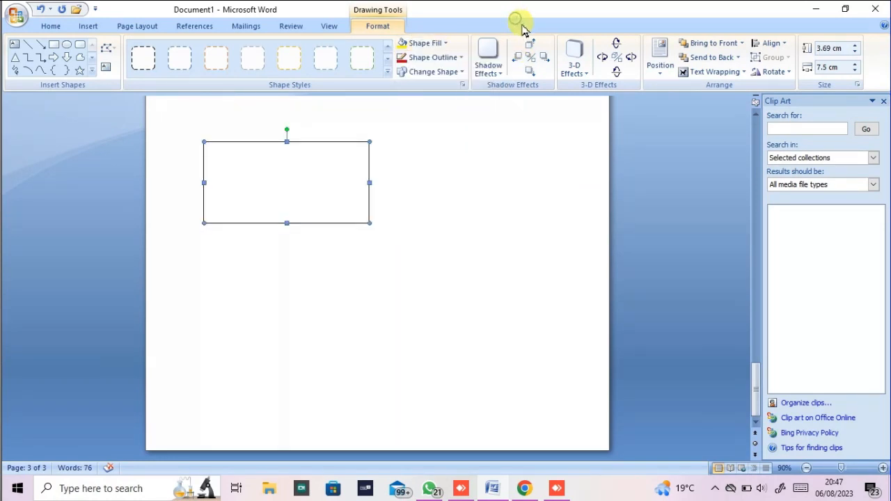
click(587, 73)
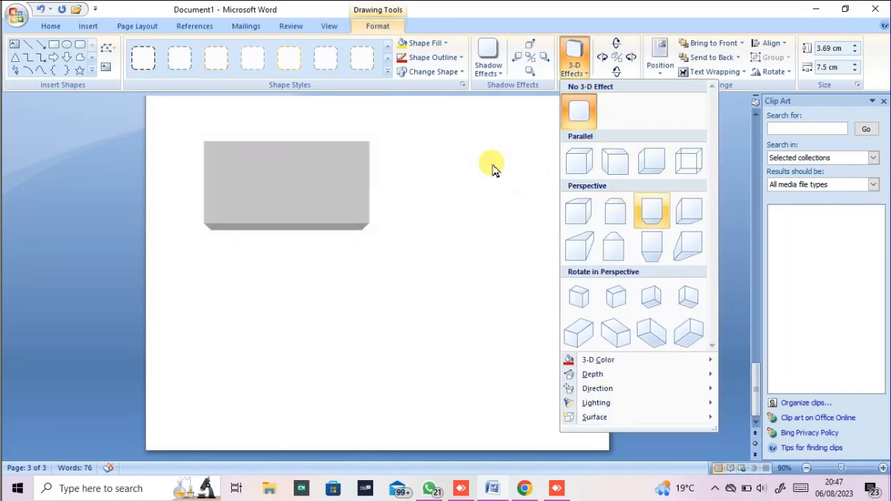
click(95, 32)
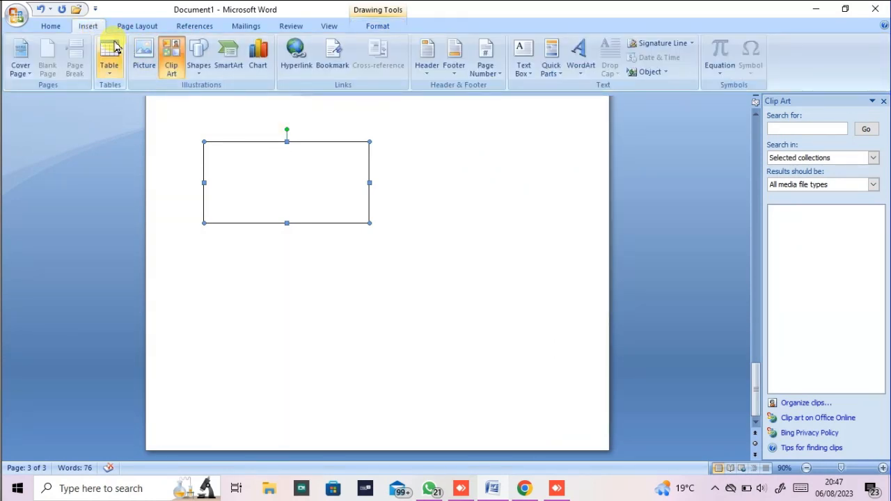
Draw a circle about 5.3 cm wide and 5.5 cm high on the page, diagonally below the rectangle.
click(198, 59)
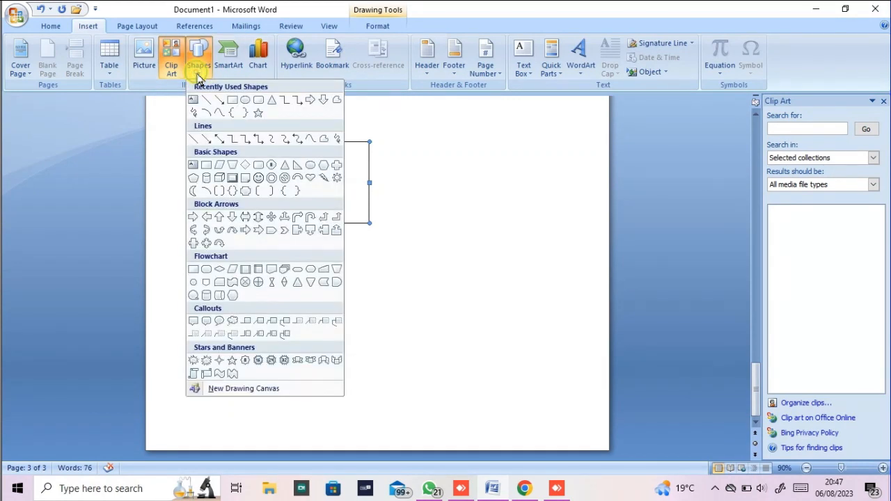
click(245, 101)
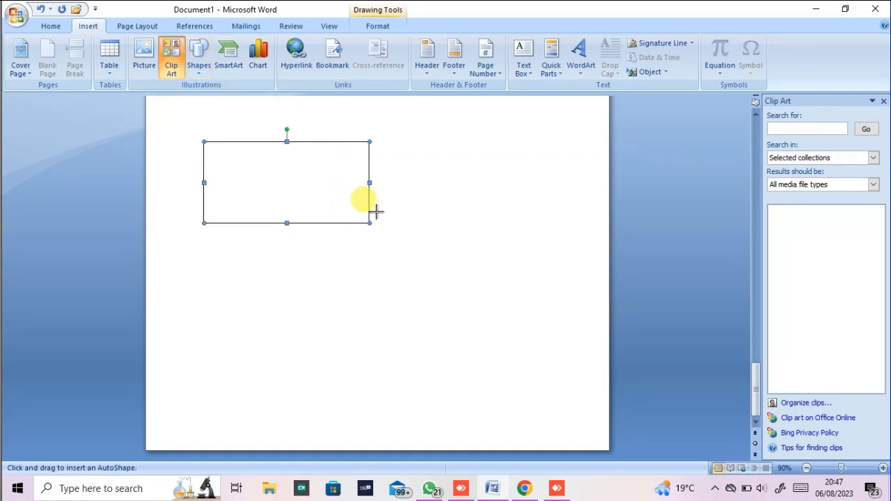
drag(390, 228, 508, 350)
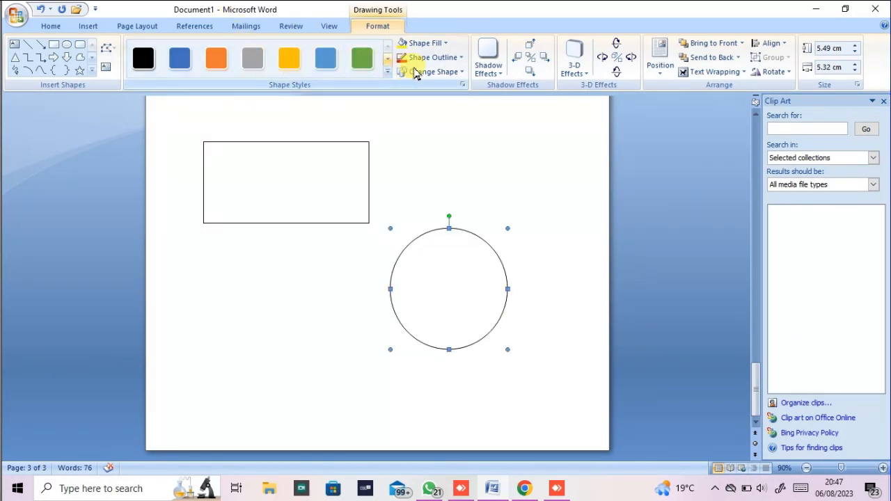
Apply the green shape style and a red outline to the circle, and deselect it.
click(361, 58)
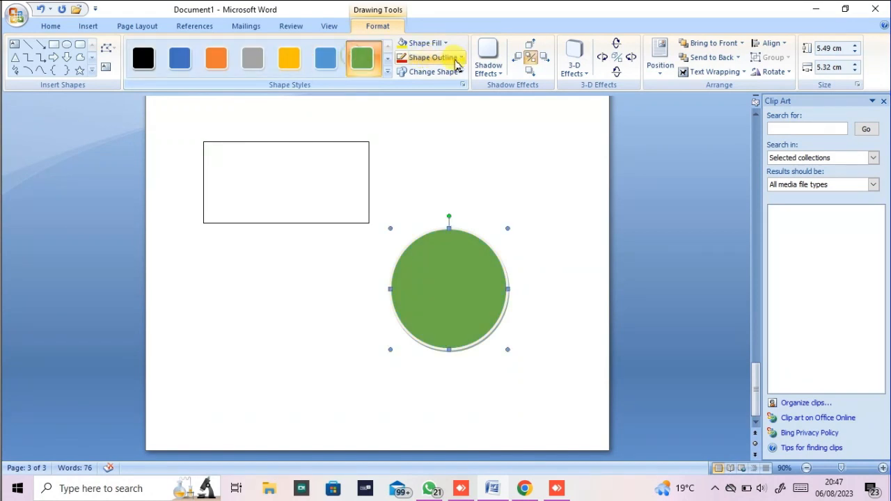
click(459, 60)
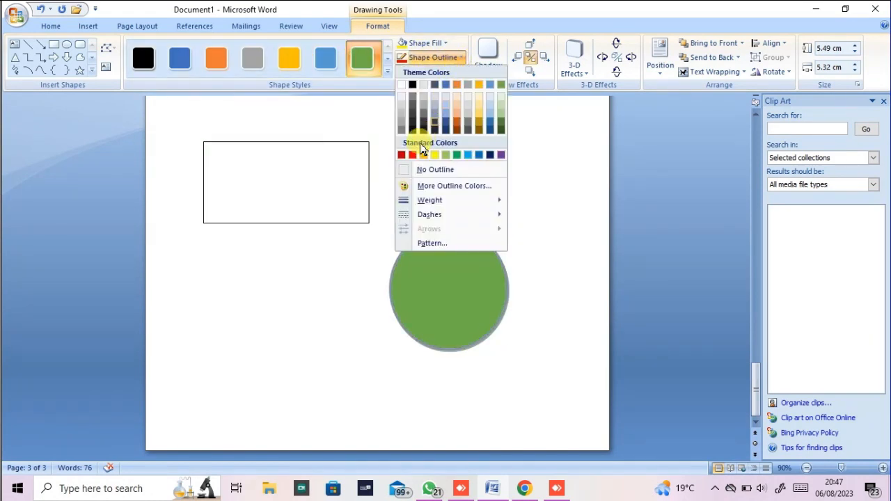
click(413, 154)
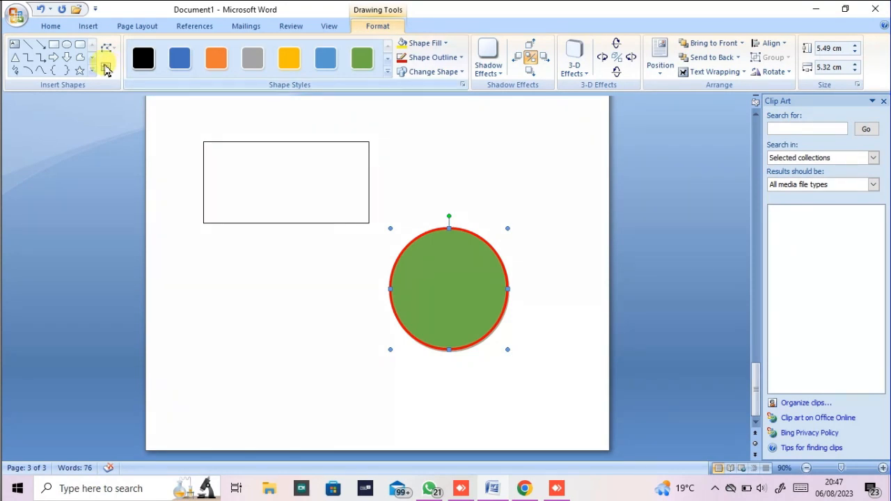
click(52, 27)
click(88, 26)
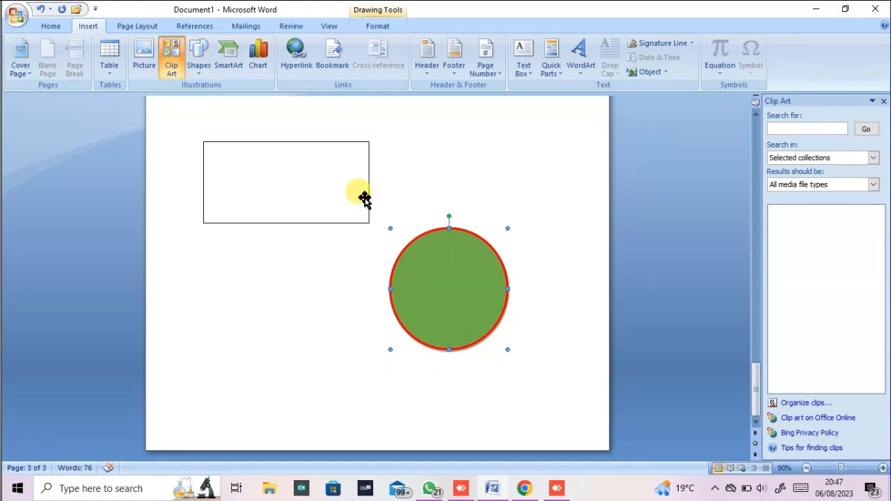
click(462, 188)
scroll(417, 348, down, 7)
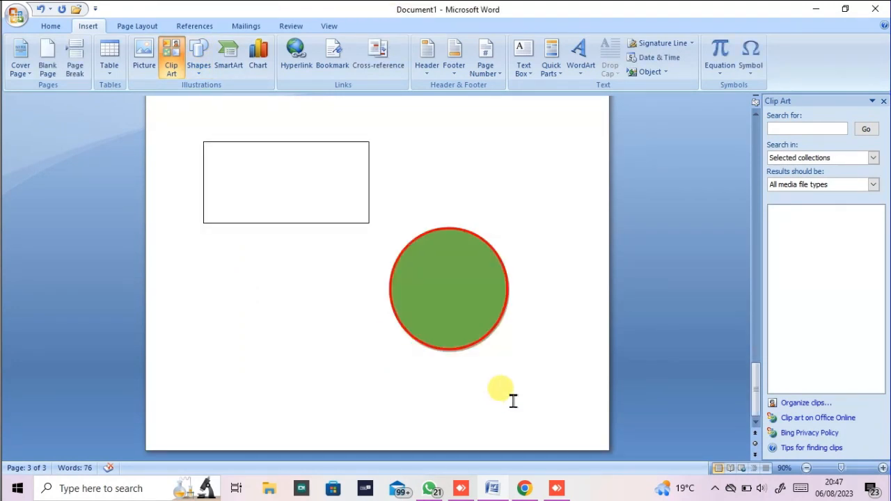
Draw an isosceles triangle about 5.5 cm wide and 5.3 cm high below the rectangle.
click(199, 75)
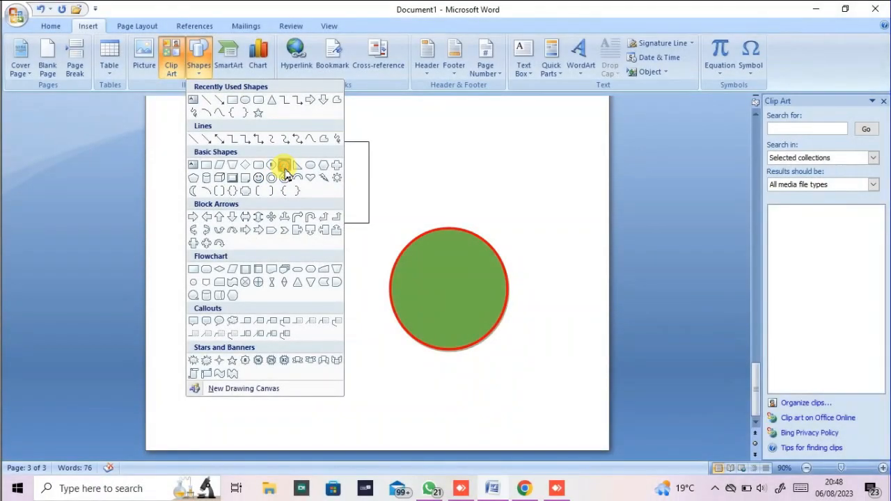
click(285, 171)
mouse_move(222, 258)
mouse_down()
mouse_move(275, 360)
mouse_move(339, 373)
mouse_up()
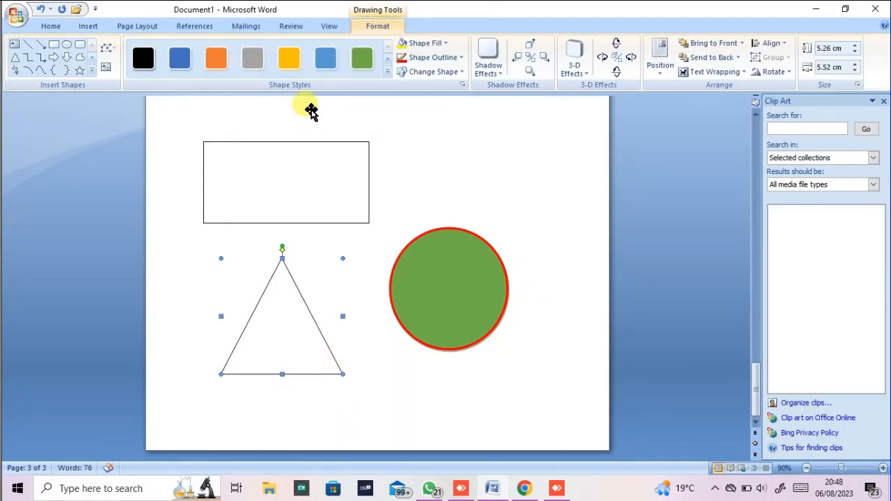
Format the triangle with the orange shape style, a black outline and a perspective shadow falling below its base.
click(232, 64)
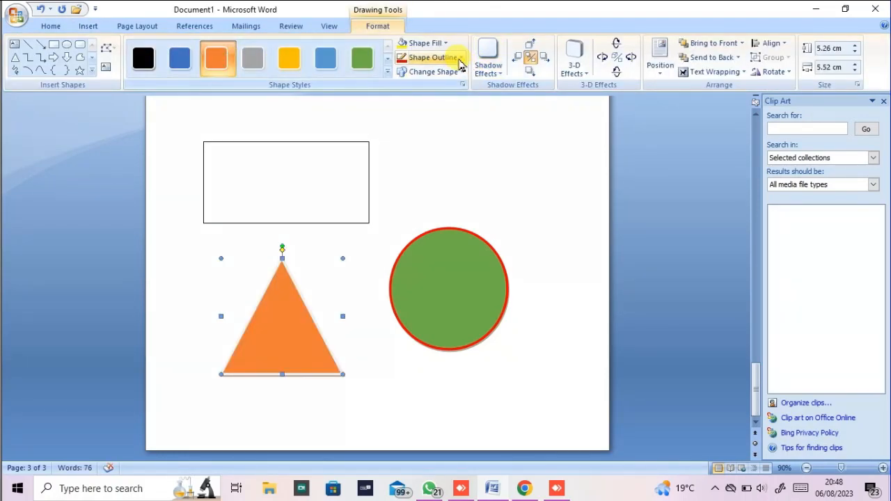
click(460, 61)
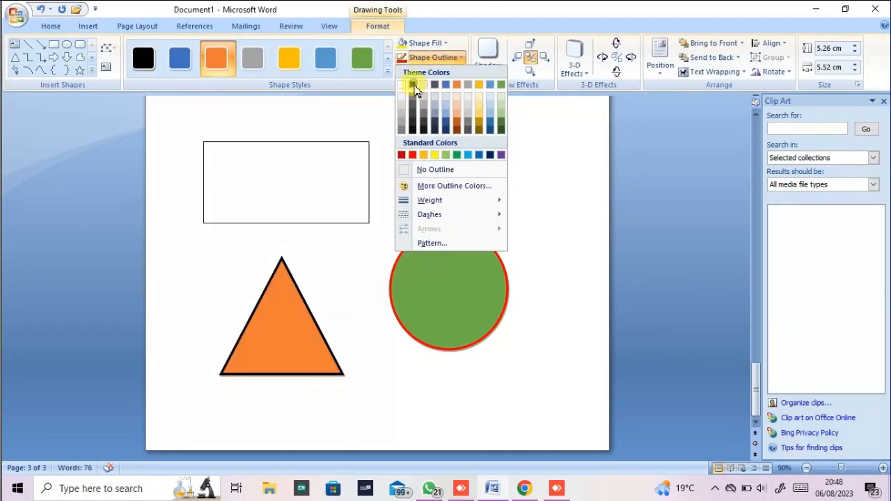
click(412, 85)
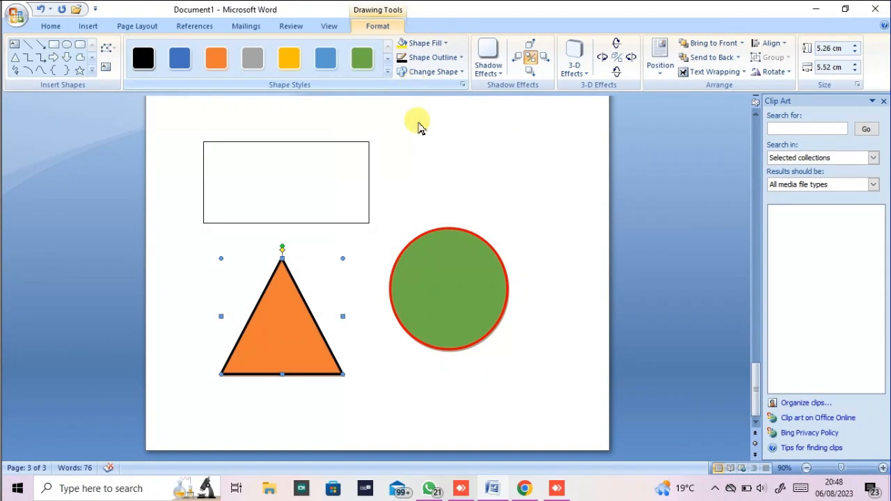
click(497, 74)
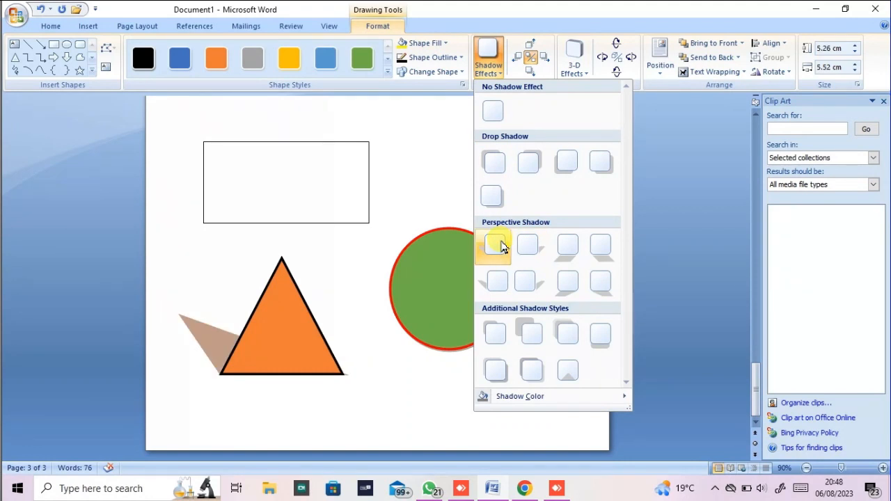
click(603, 291)
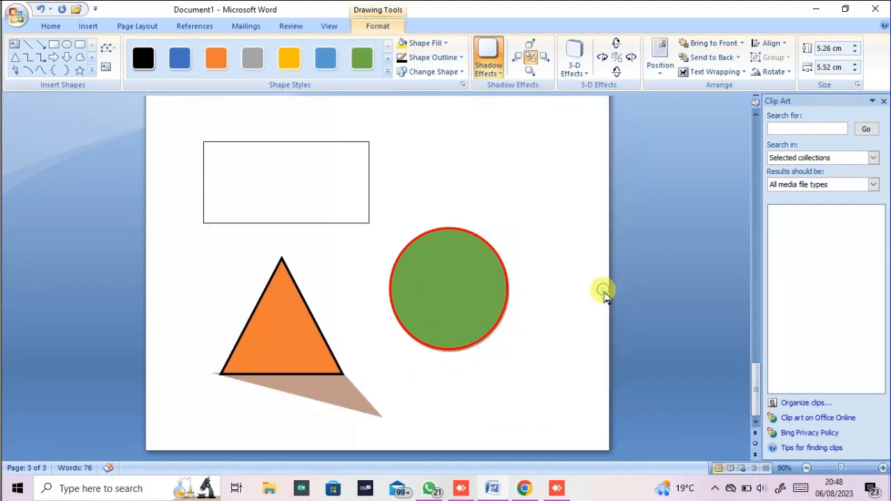
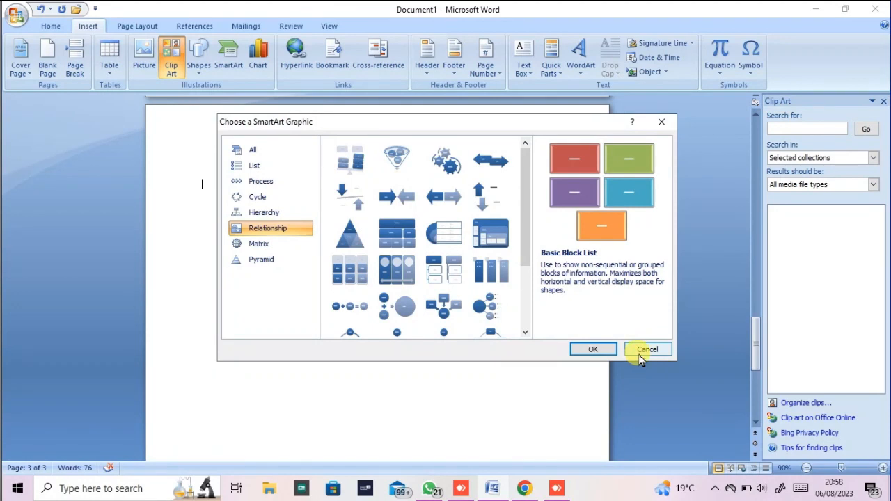
Dismiss the SmartArt graphic chooser and insert a basic pie chart on the blank third page.
click(641, 356)
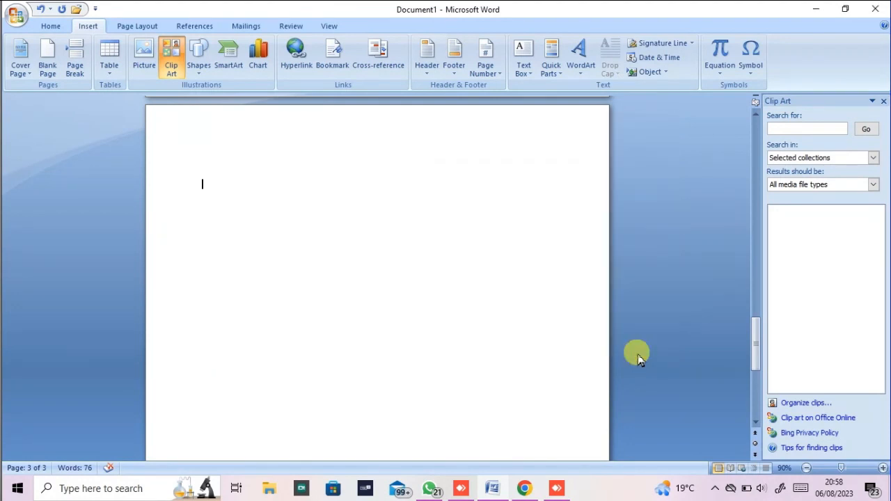
click(264, 61)
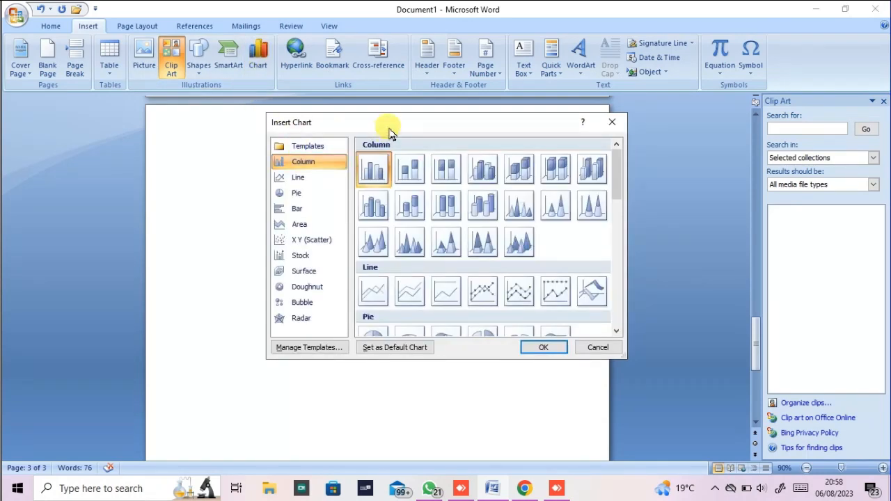
drag(380, 133, 343, 145)
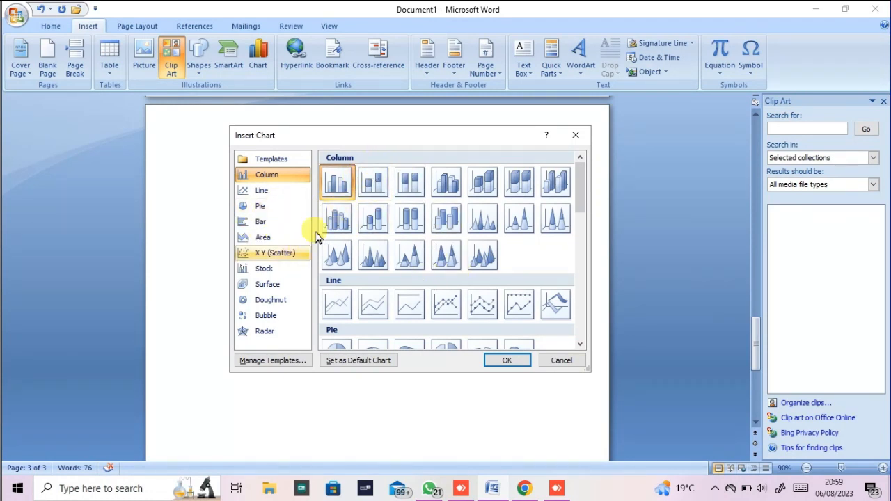
click(277, 208)
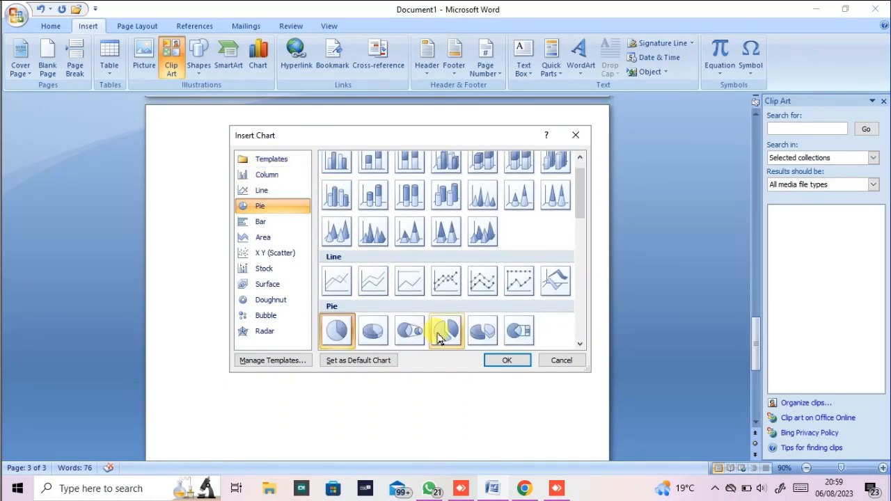
click(504, 362)
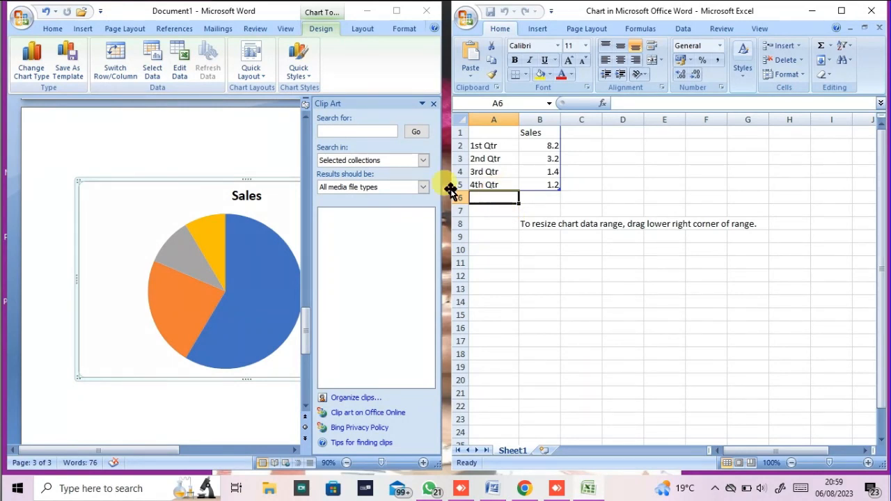
Maximize the Word document window and deselect the pie chart.
drag(174, 193, 56, 185)
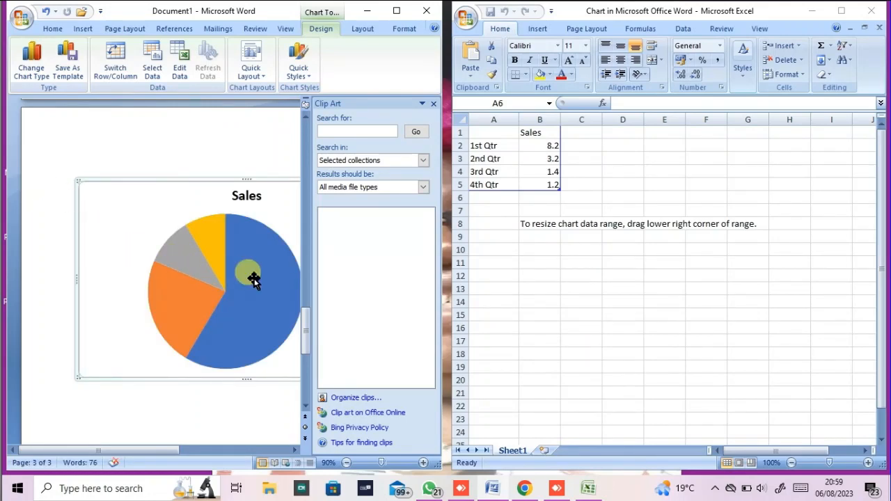
click(396, 10)
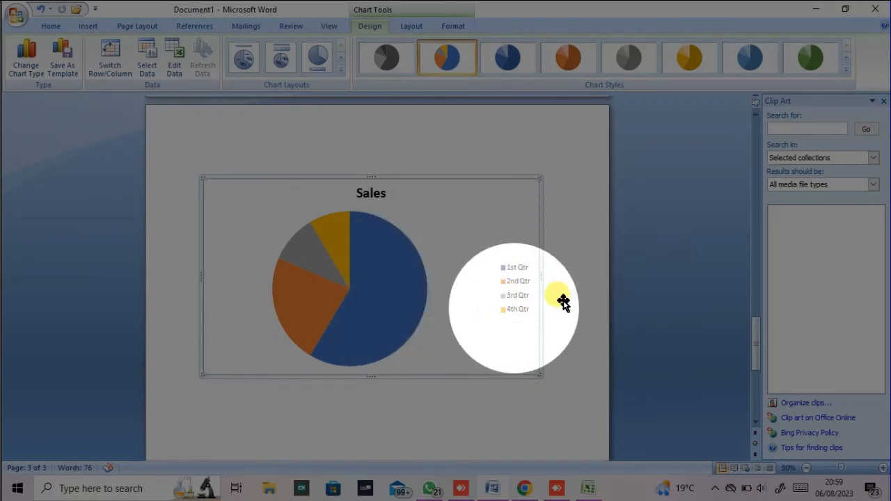
click(665, 236)
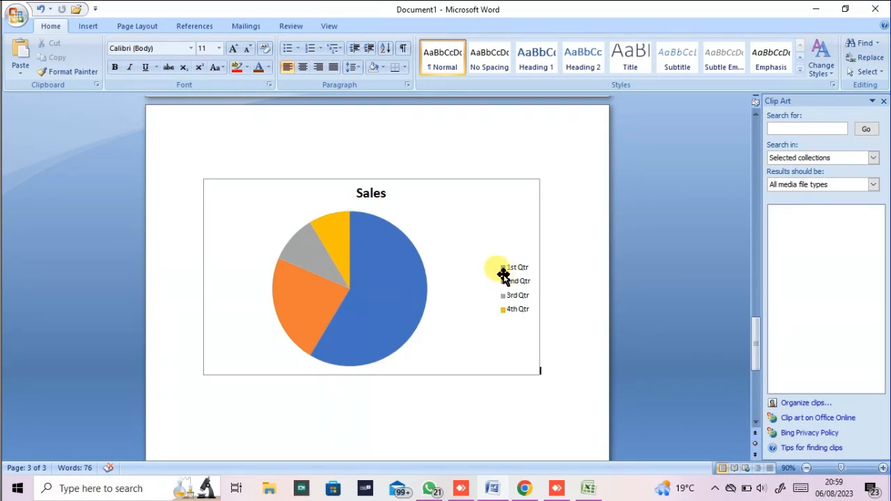
Switch to the chart's data sheet in Excel and set the 1st Qtr sales value to 48.
click(594, 486)
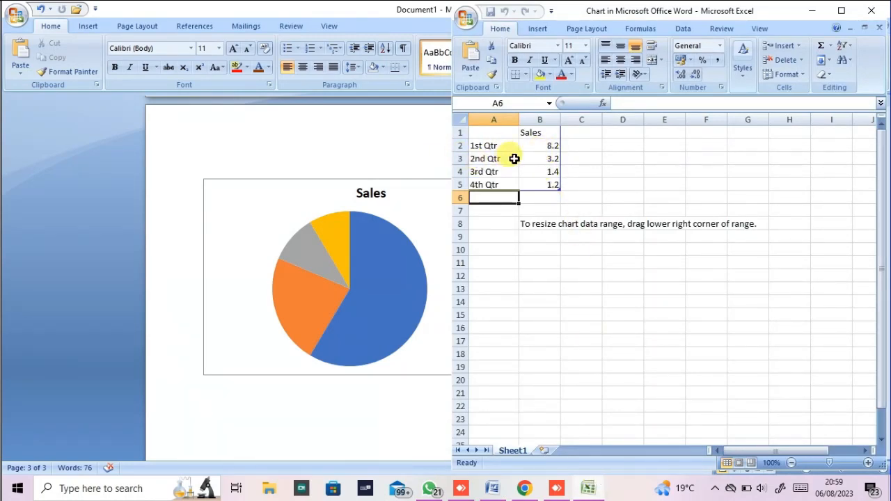
click(552, 149)
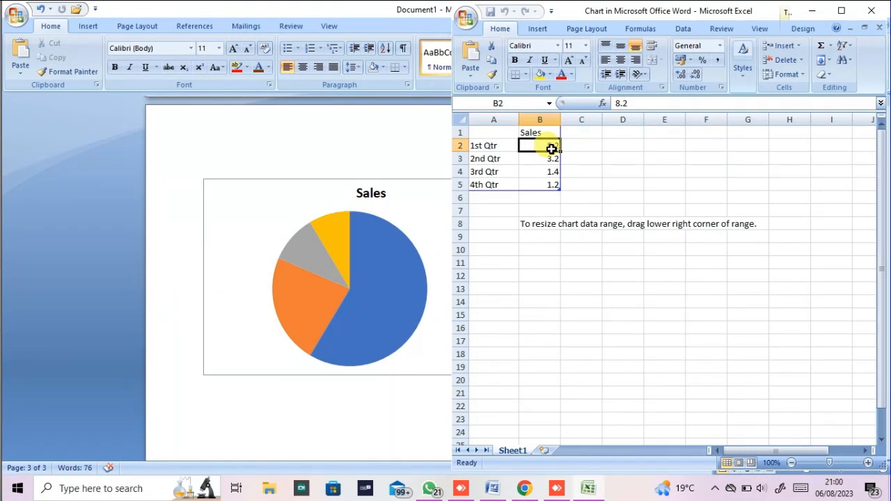
text(48)
click(649, 353)
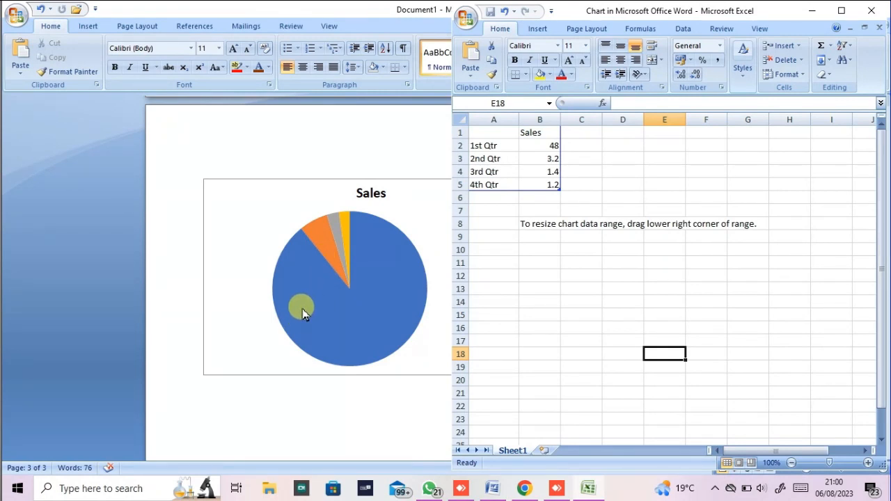
Set the 1st Qtr sales value in cell B2 to 7.
click(540, 146)
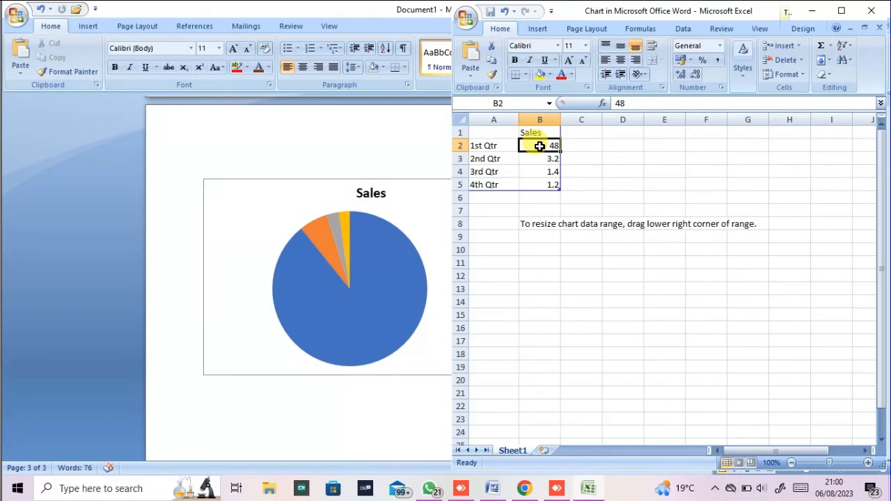
text(7)
click(605, 285)
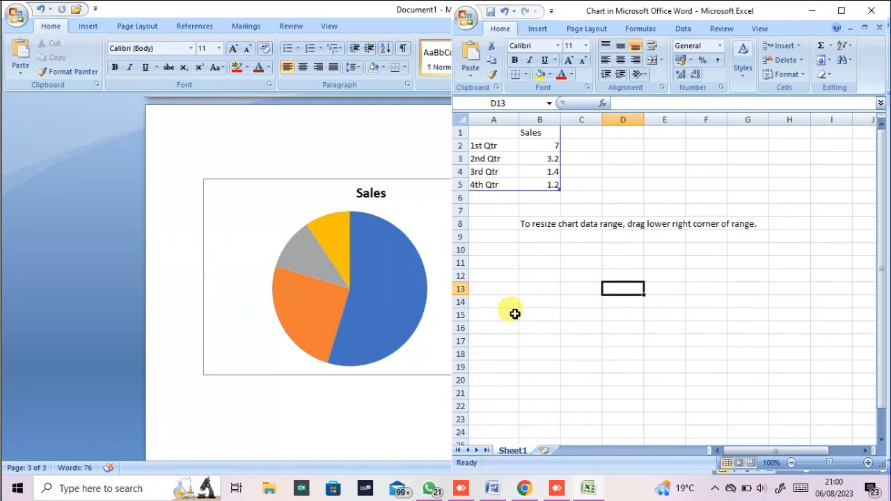
Rename the first two chart categories in cells A2 and A3 as FEMALE and MALE.
click(483, 143)
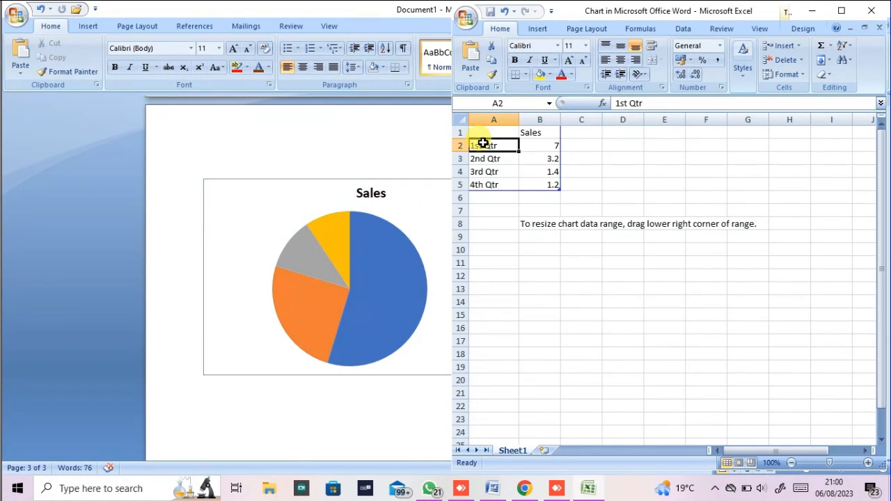
text(FE)
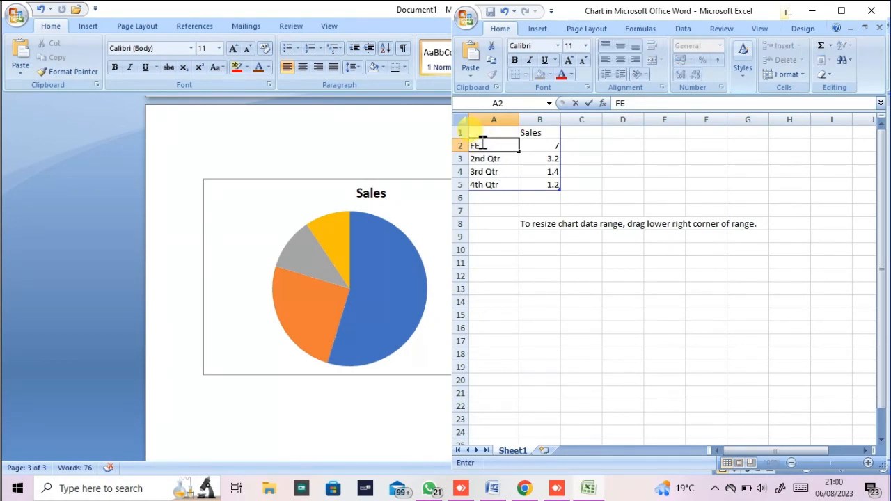
text(MALE)
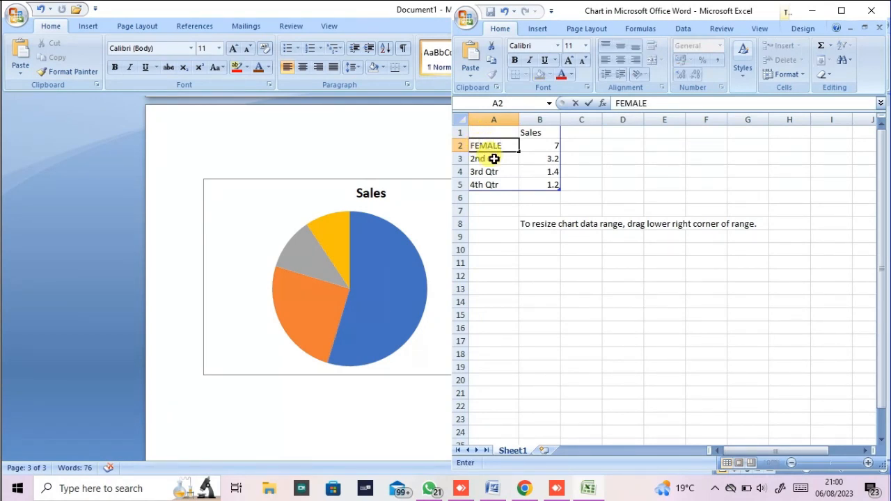
click(494, 159)
text(MA)
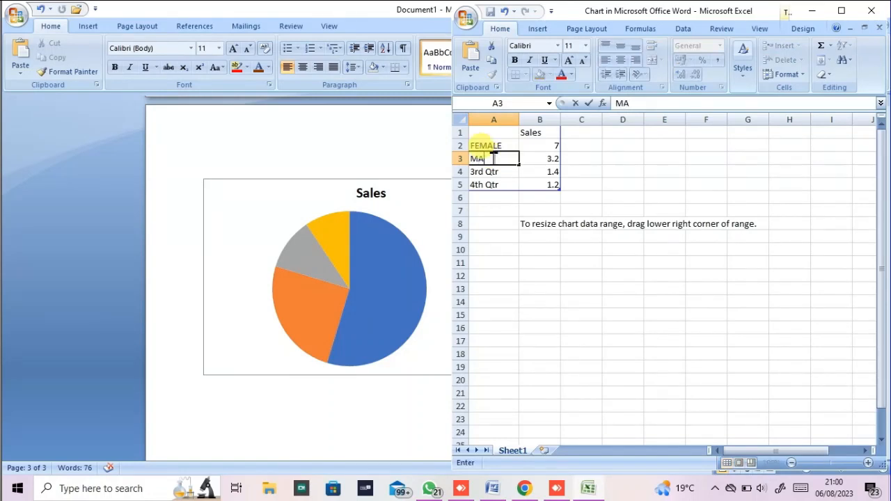
text(LE)
click(555, 211)
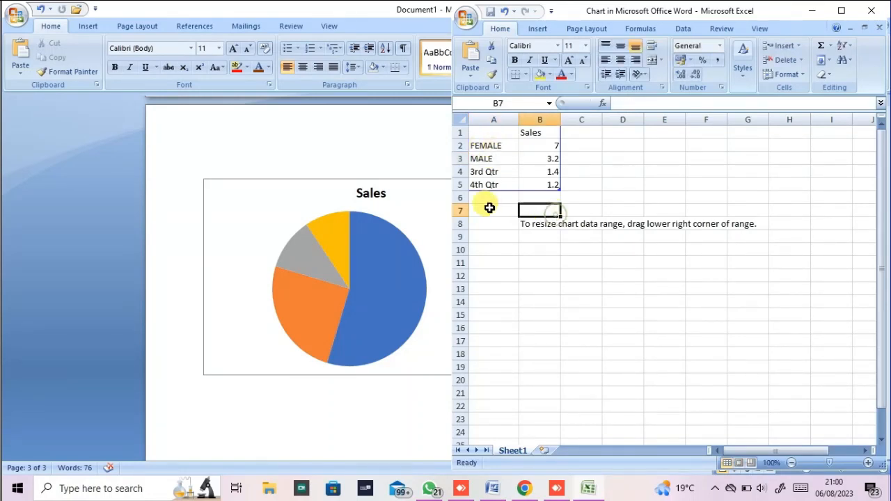
Clear the 3rd Qtr and 4th Qtr labels and values from cells A4 to B5 of the chart data.
drag(477, 170, 550, 185)
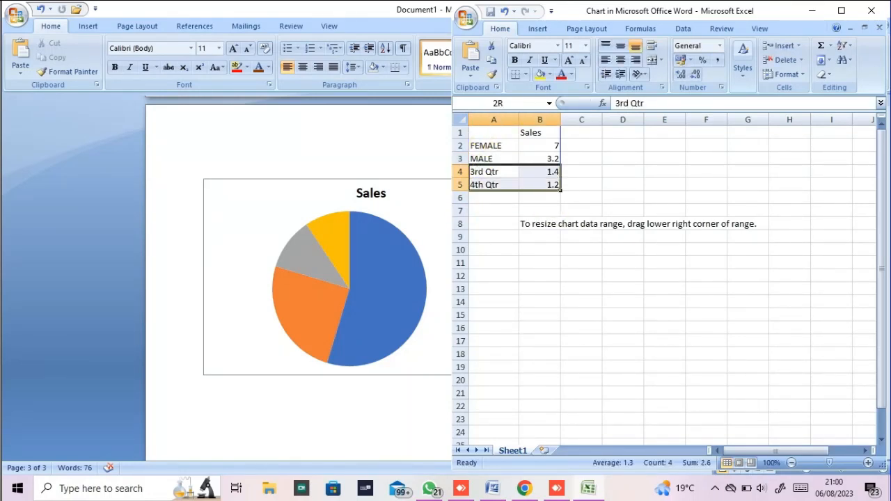
key(BackSpace)
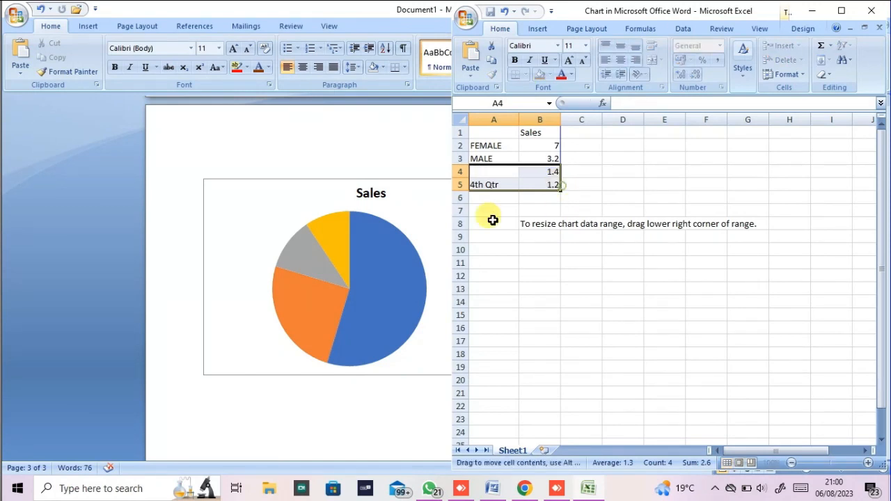
click(501, 186)
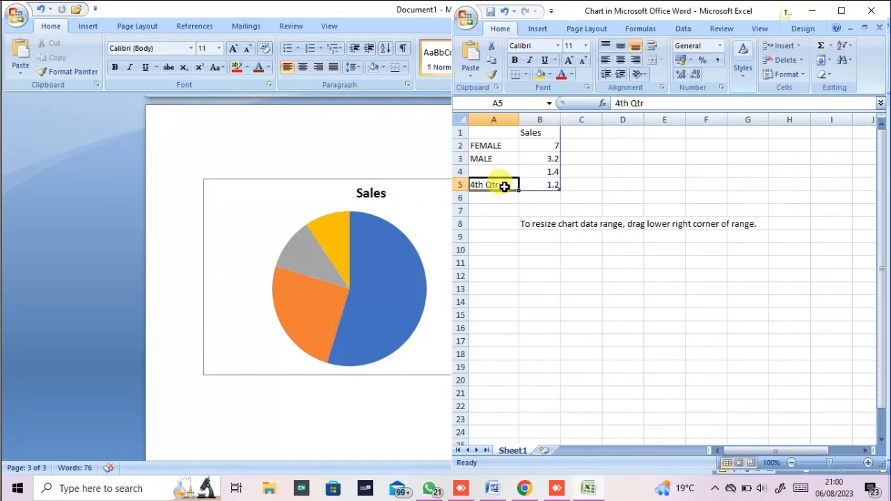
key(Delete)
click(540, 175)
key(Delete)
click(550, 185)
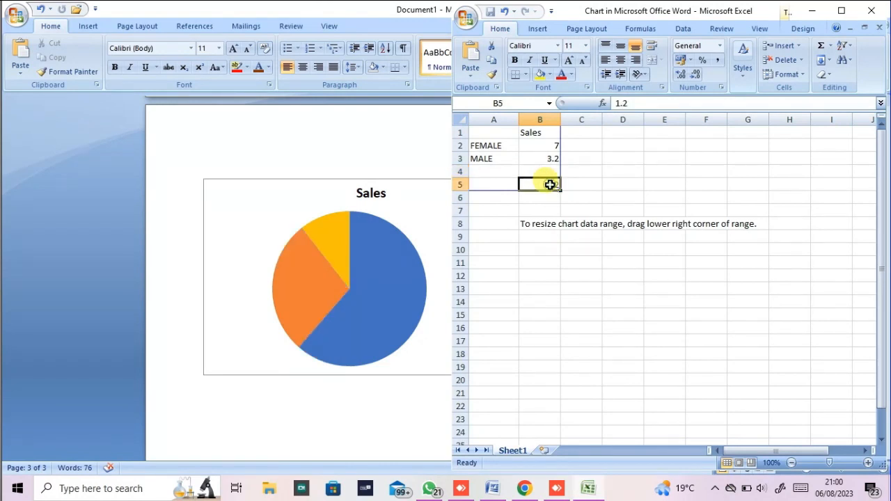
click(576, 183)
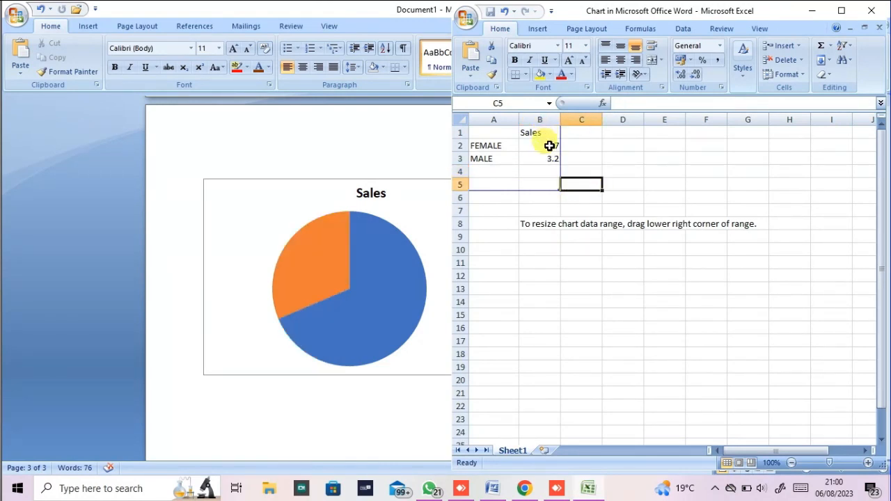
Set the chart's FEMALE value in cell B2 to 45 and the MALE value in cell B3 to 50.
click(550, 145)
text(45)
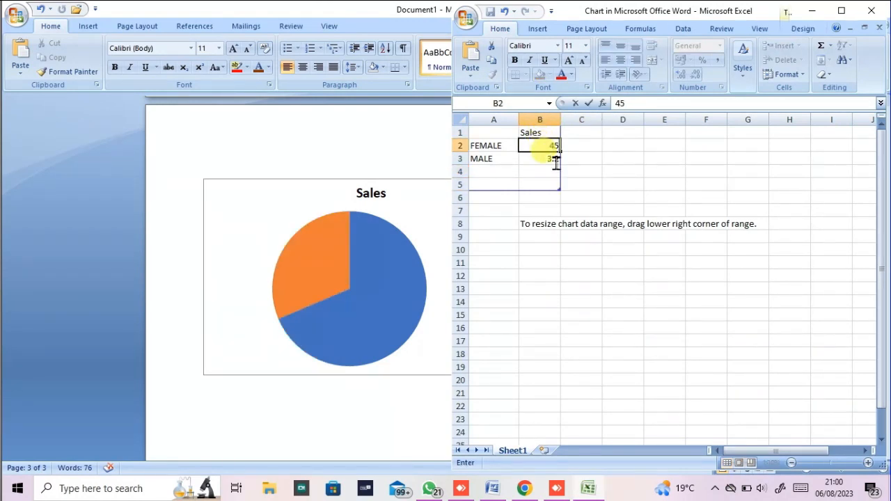
click(590, 174)
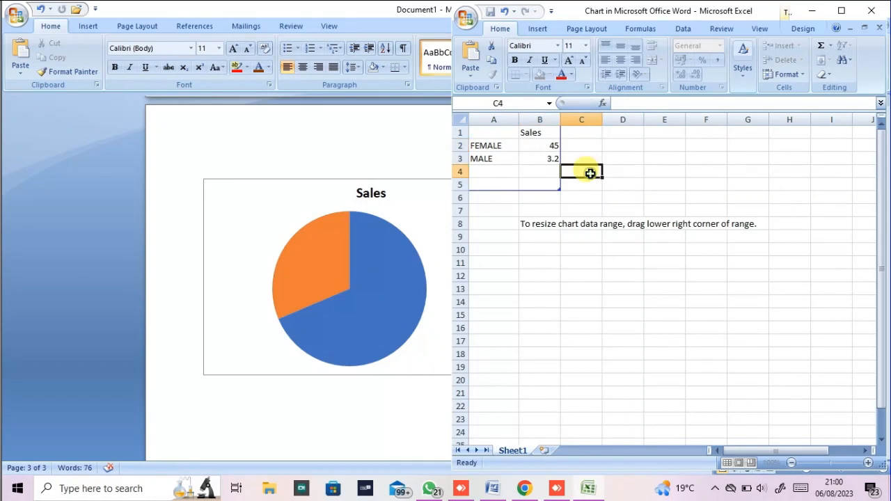
click(539, 159)
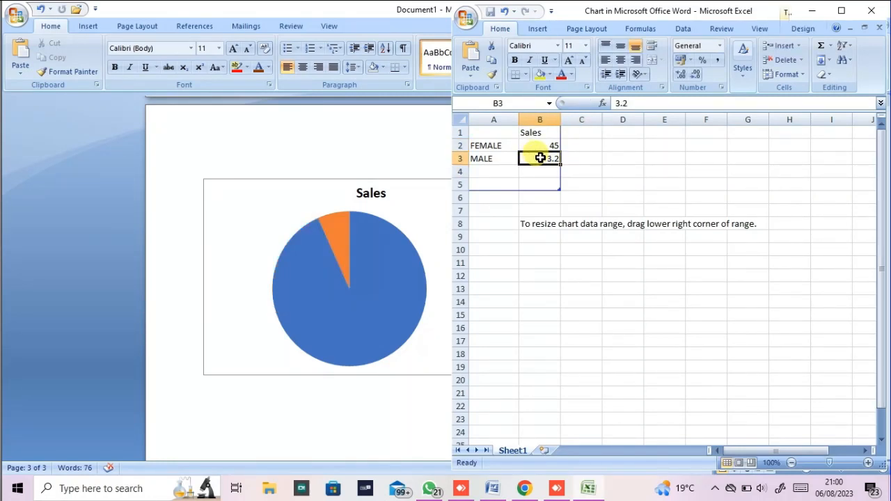
text(50)
click(651, 174)
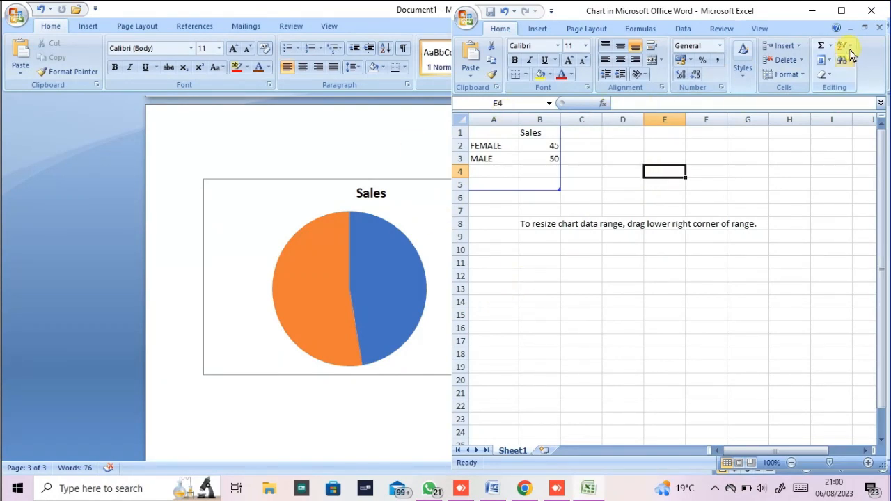
Minimize the Excel data sheet and close the Clip Art pane in the Word document.
click(813, 10)
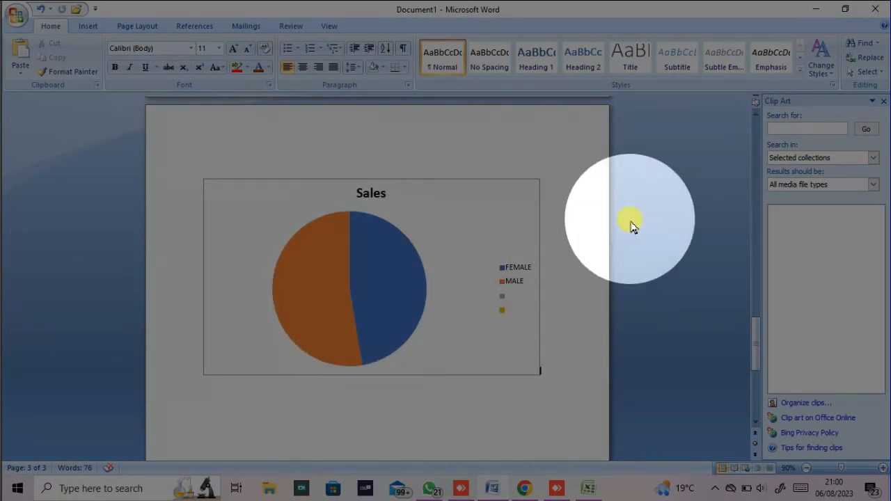
click(883, 101)
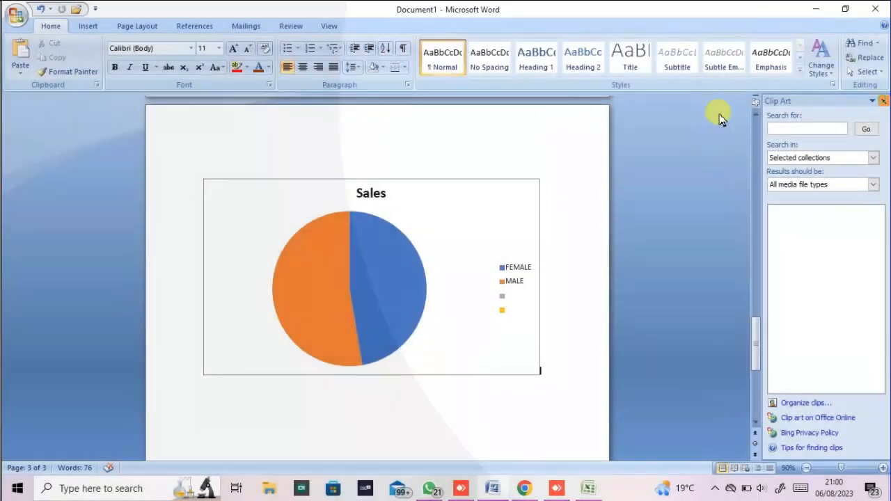
Insert a Pie in 3-D chart below the FEMALE and MALE pie chart.
click(89, 26)
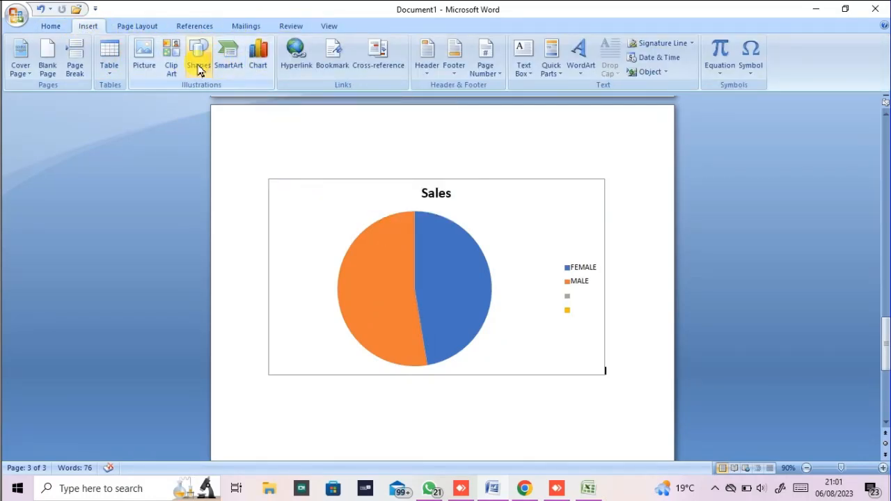
click(263, 73)
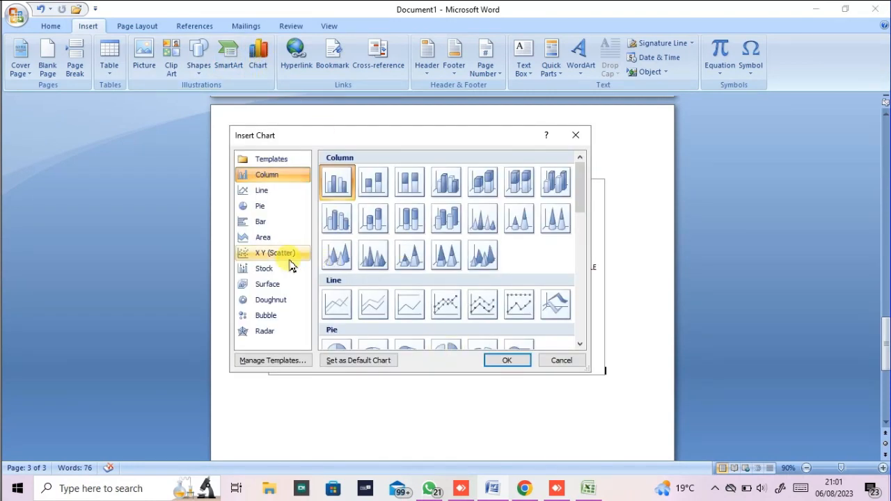
scroll(414, 303, down, 10)
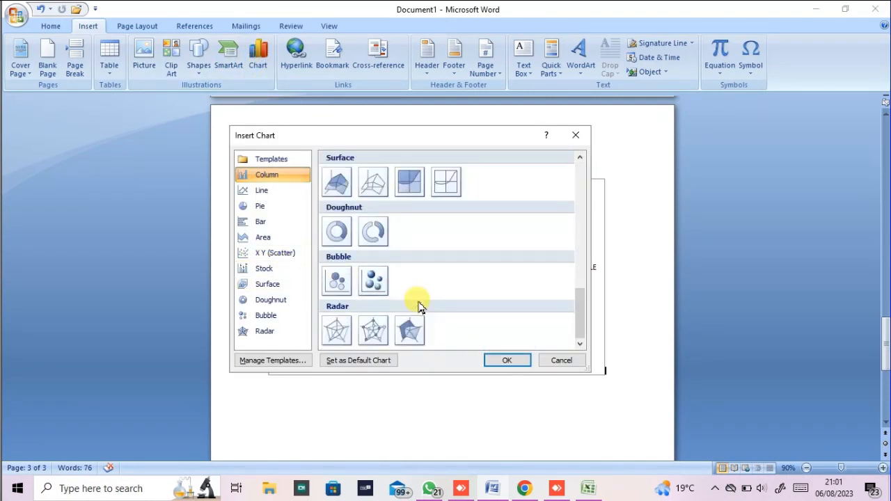
click(268, 191)
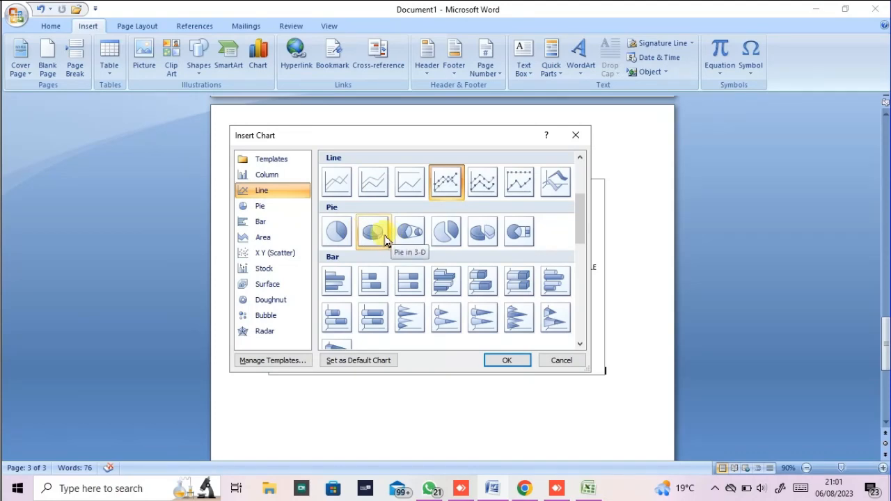
click(367, 234)
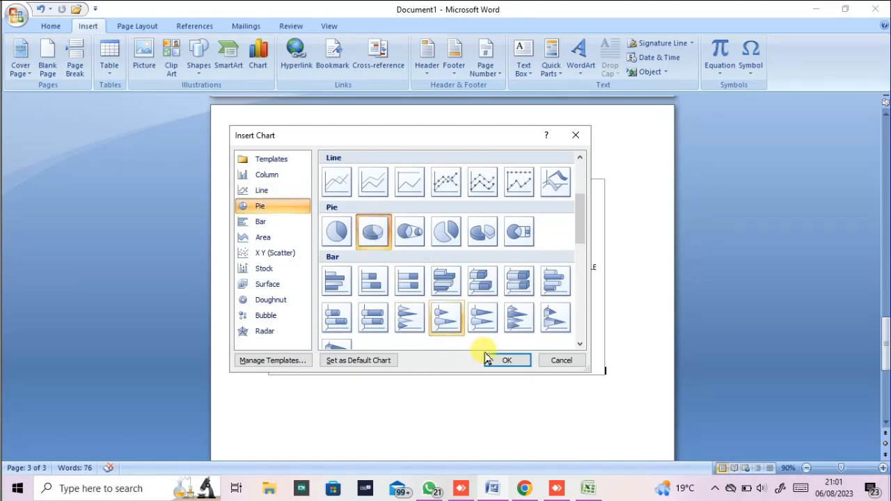
click(505, 359)
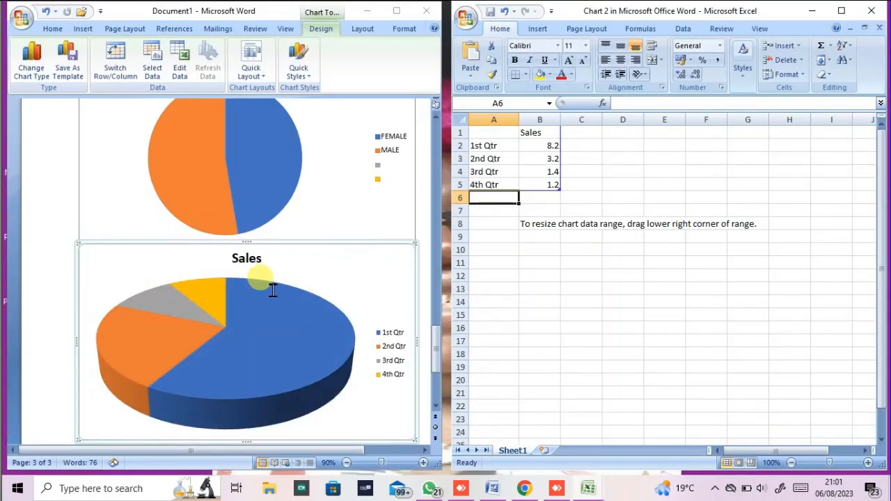
Close the Excel data sheets of both the 3-D pie chart and the first pie chart.
scroll(292, 324, up, 8)
scroll(277, 305, down, 6)
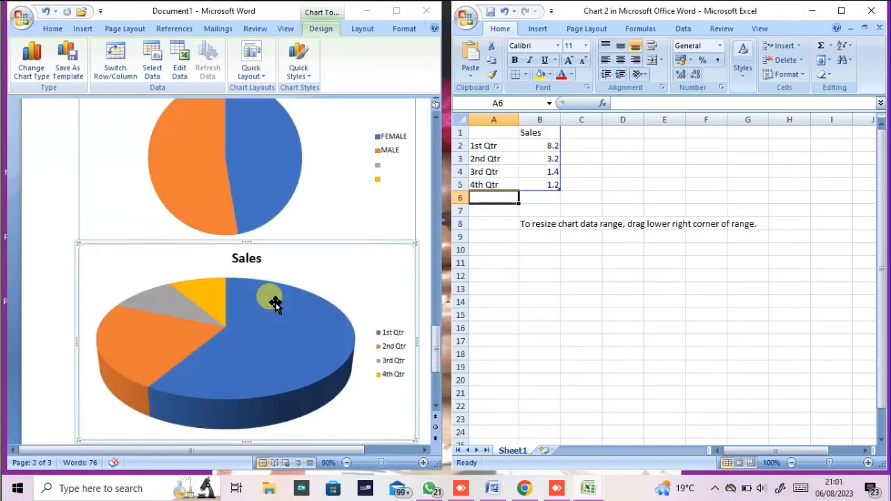
mouse_move(274, 300)
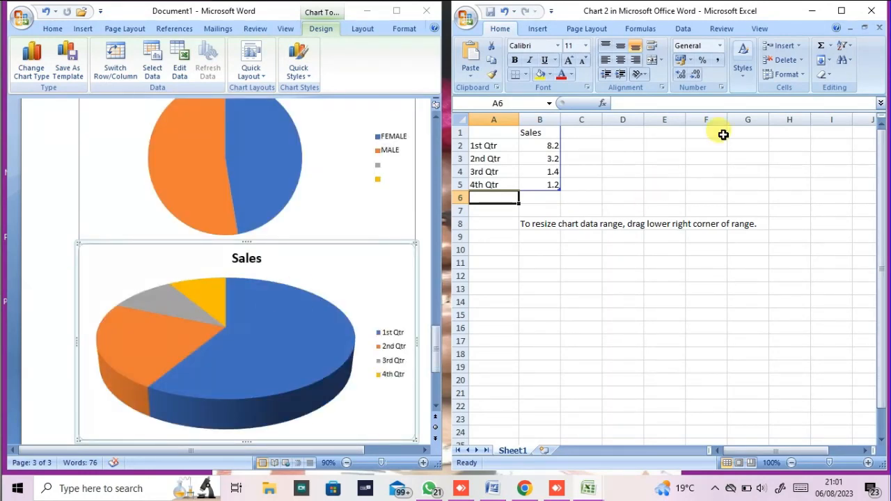
click(872, 12)
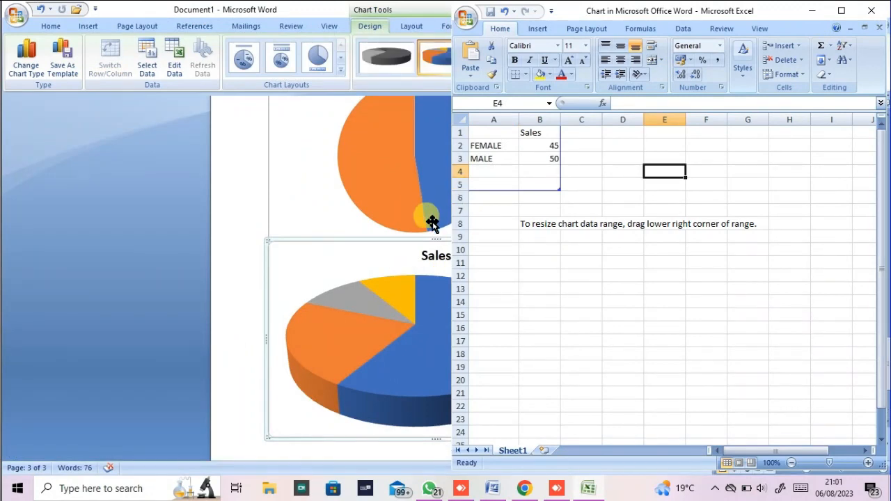
click(870, 10)
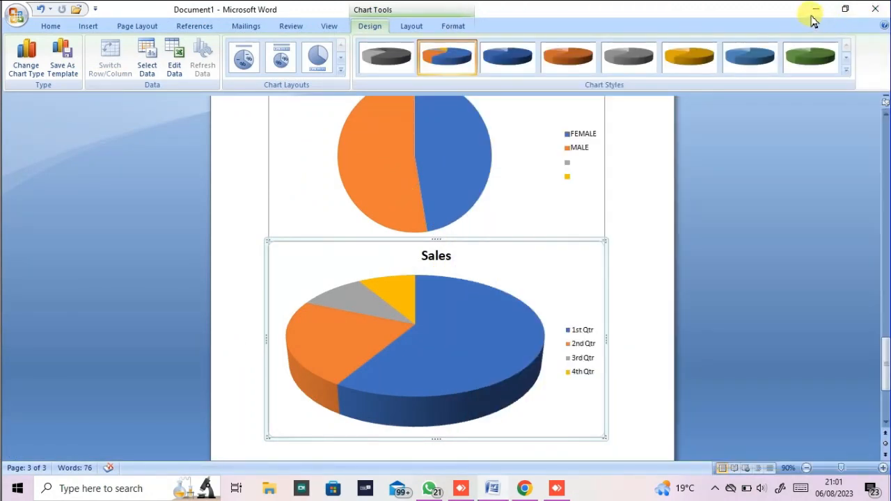
Compare the two pie charts in the document and select the 3-D pie chart.
click(644, 226)
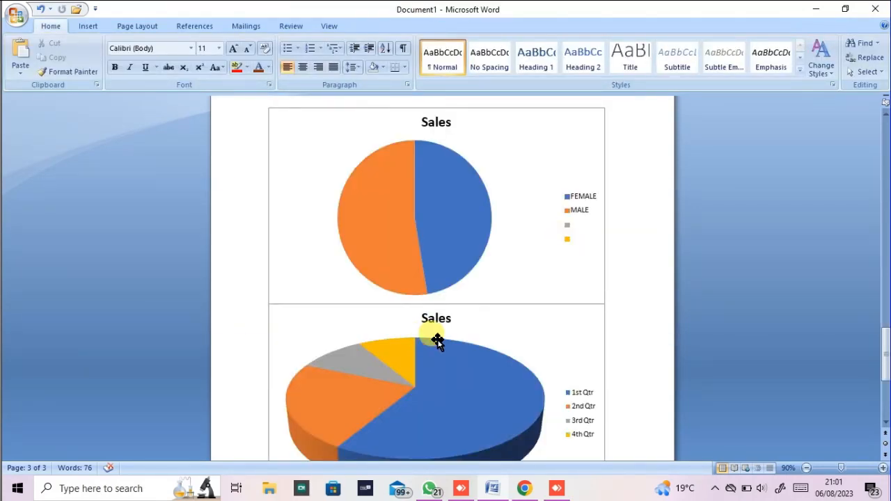
scroll(433, 342, down, 3)
click(435, 282)
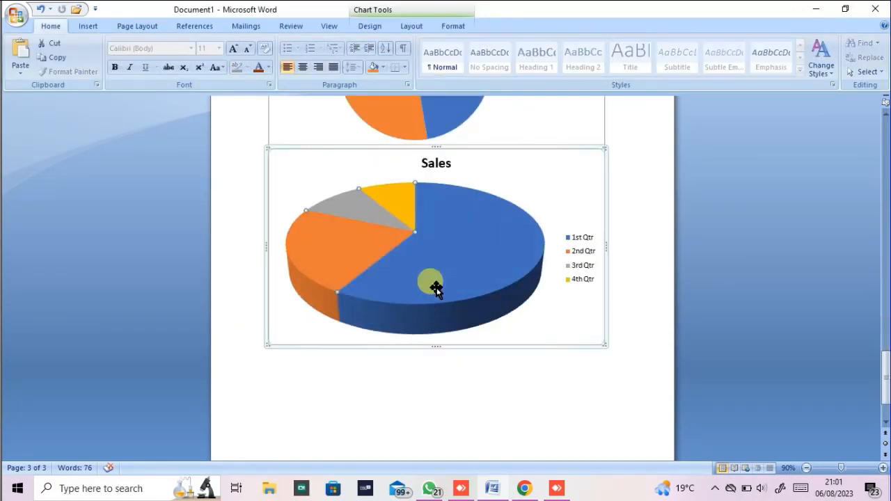
scroll(448, 312, up, 3)
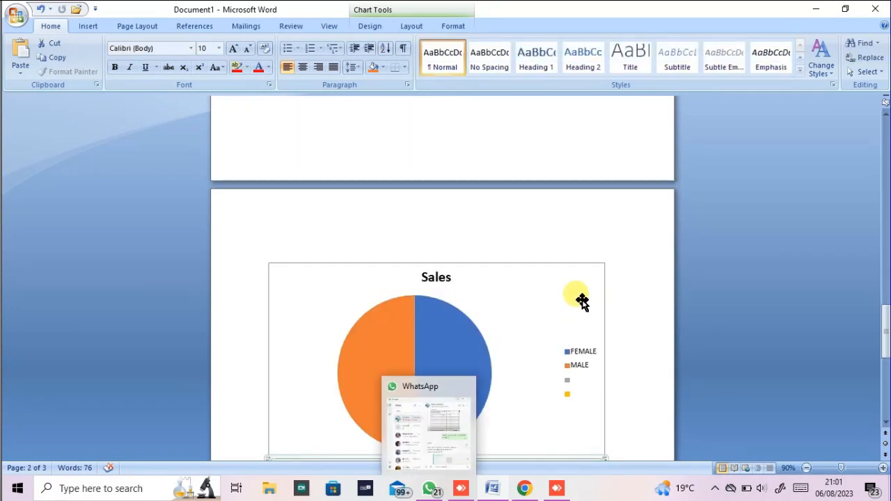
scroll(582, 296, down, 3)
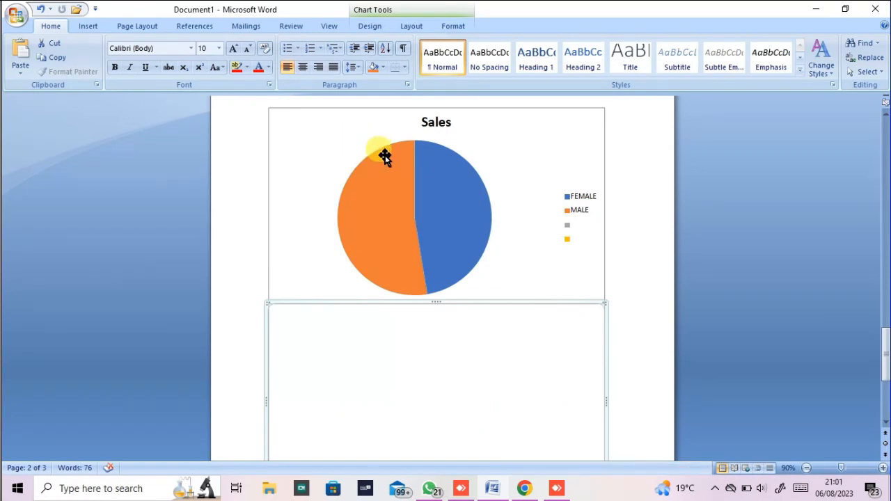
click(89, 26)
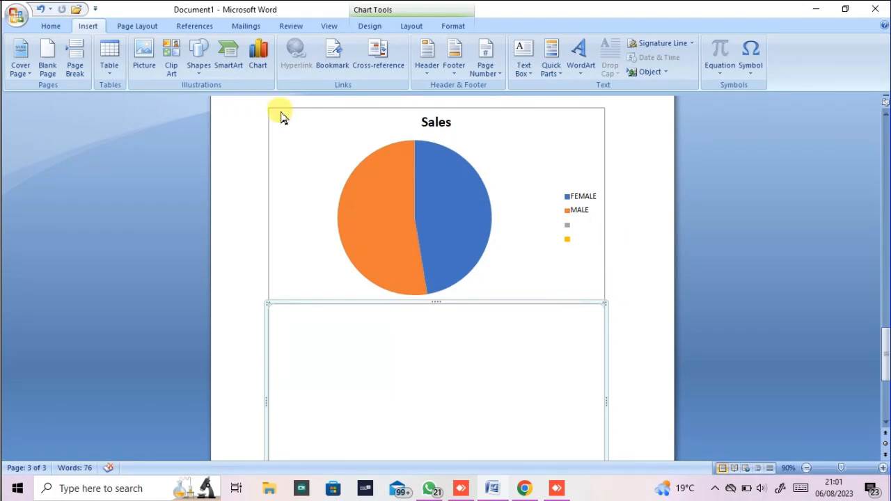
click(258, 61)
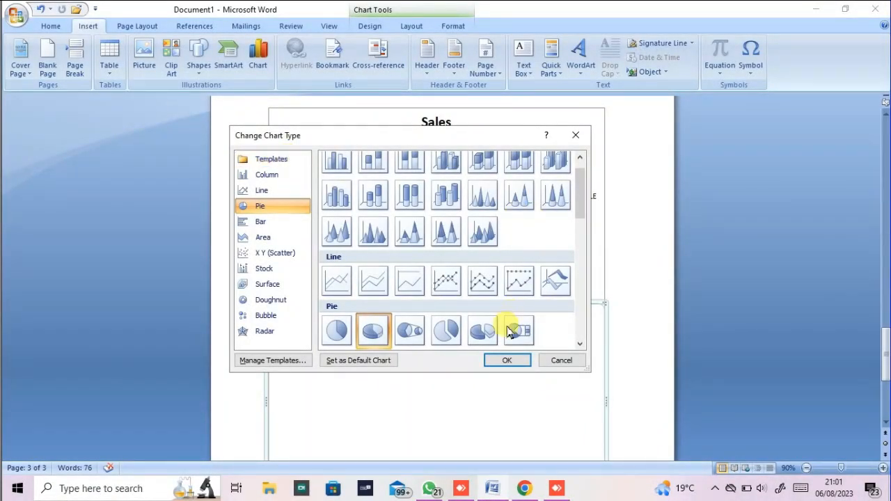
click(561, 360)
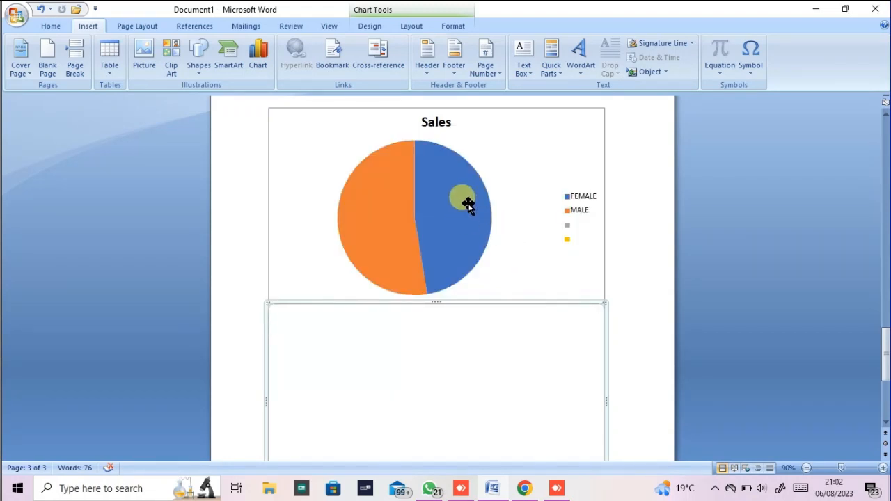
Delete the 3-D pie chart and the FEMALE and MALE pie chart from page 3.
key(Delete)
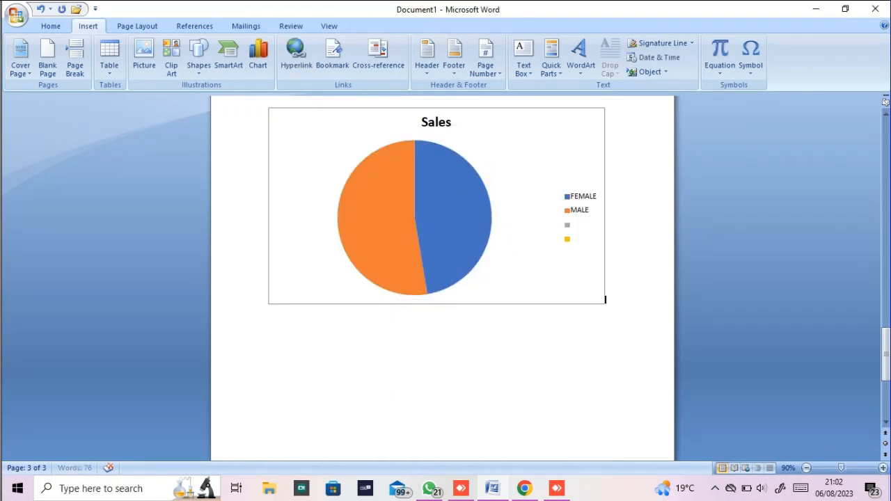
click(505, 194)
key(Delete)
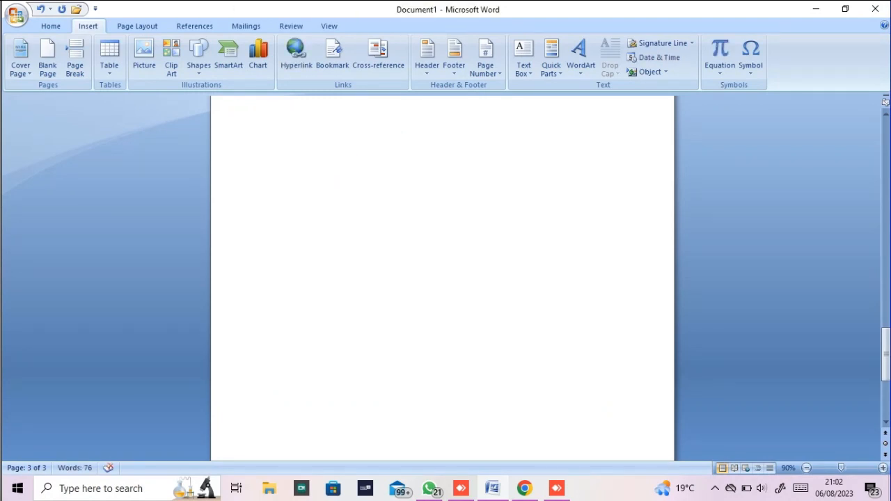
click(449, 209)
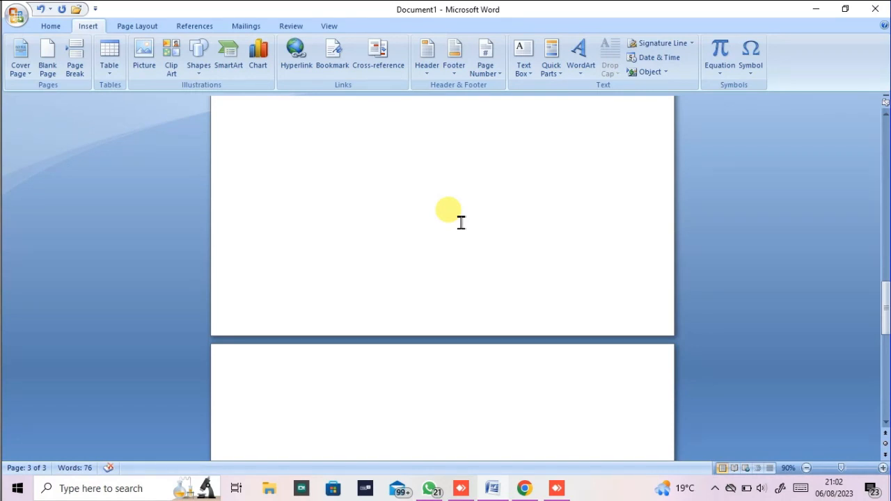
click(50, 26)
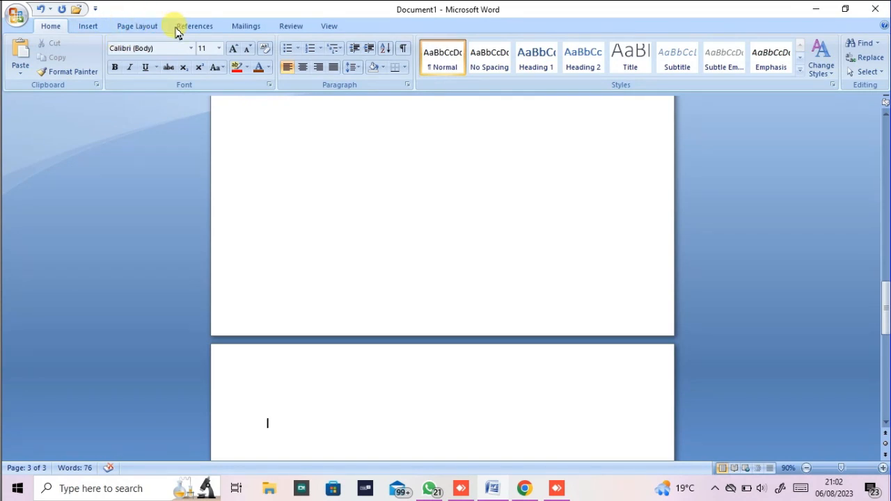
Search Windows for Excel and launch the Excel app.
click(10, 493)
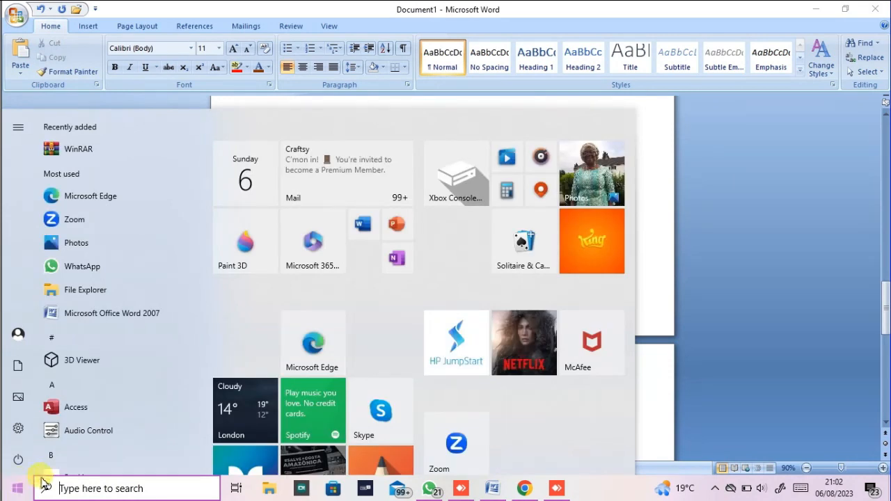
text(EXCE)
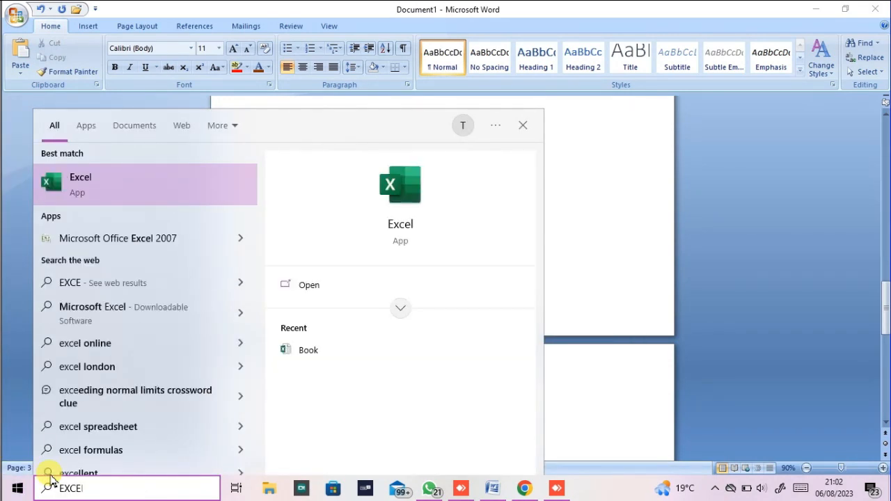
click(123, 187)
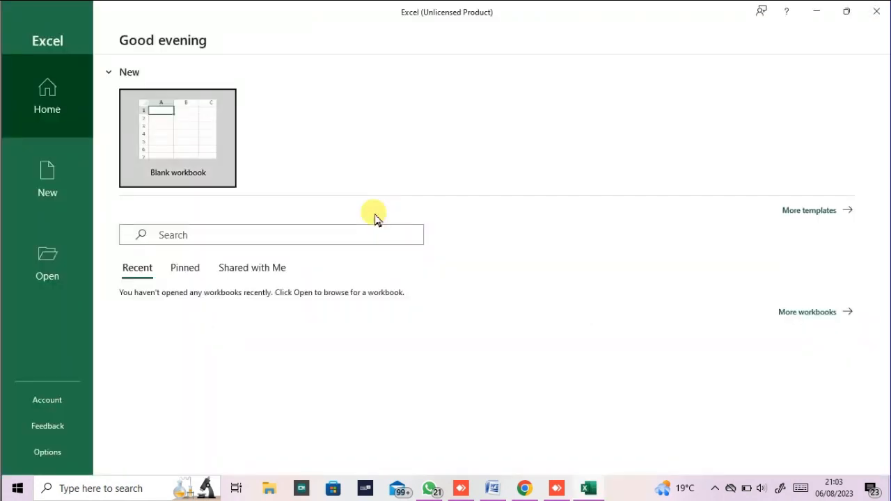
Try to create a blank workbook and dismiss the Office sign-in window.
click(153, 131)
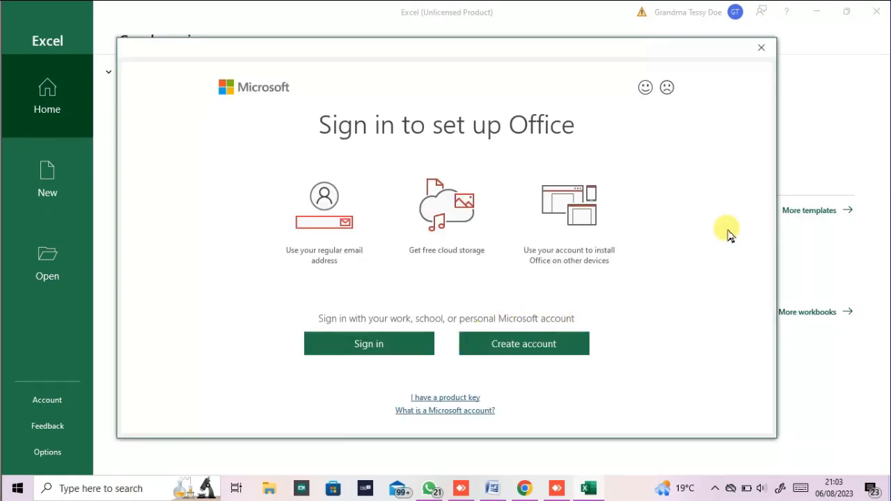
click(763, 46)
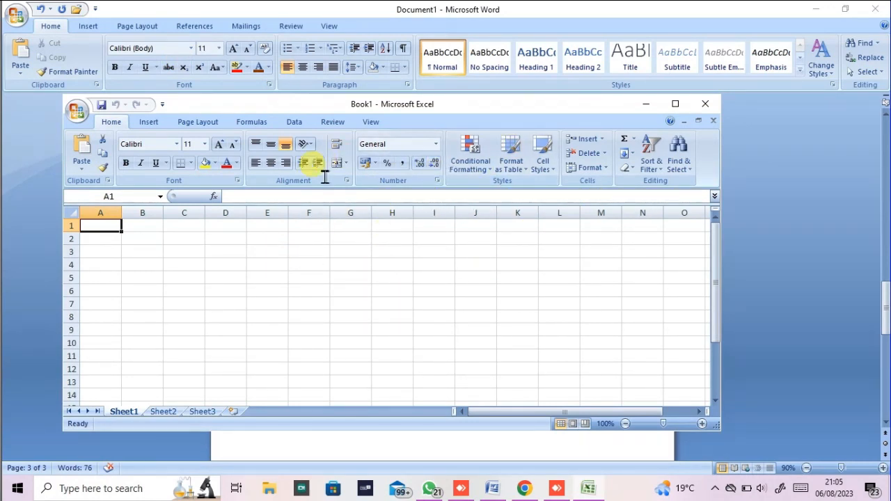
Compare the insertion commands of the Book1 workbook with those of the Word document, and minimize the workbook.
click(159, 126)
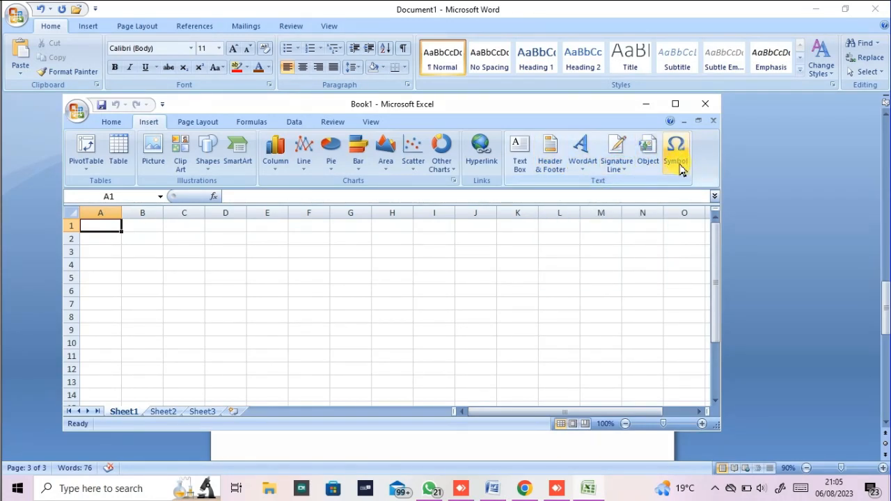
click(87, 32)
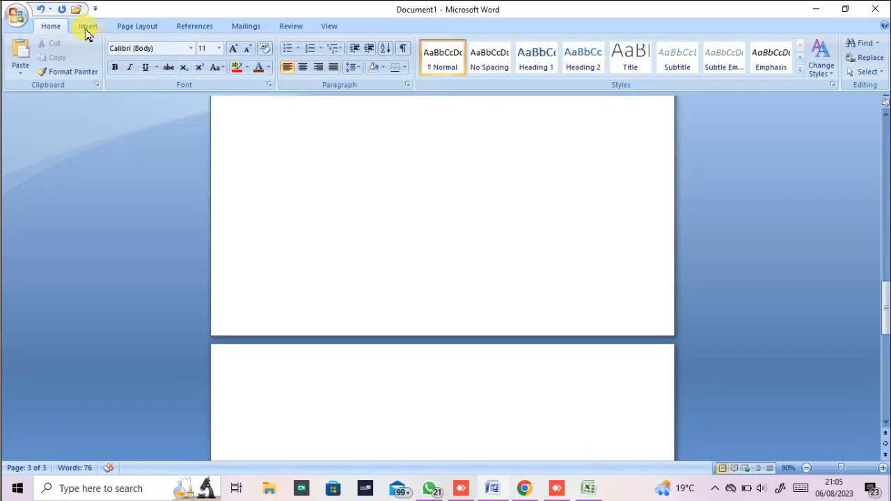
click(87, 28)
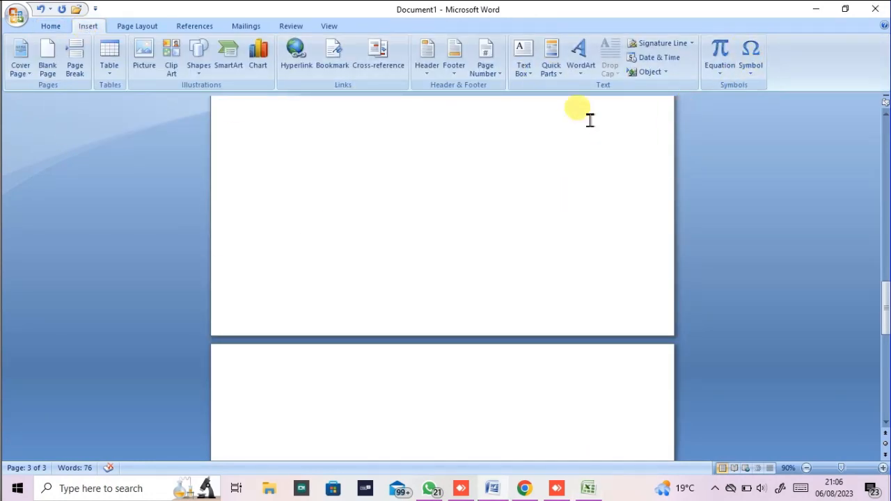
click(588, 488)
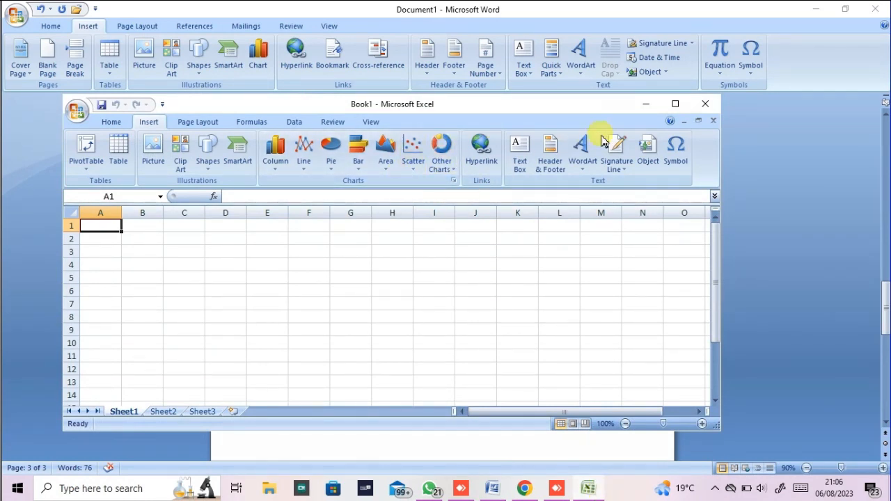
click(646, 104)
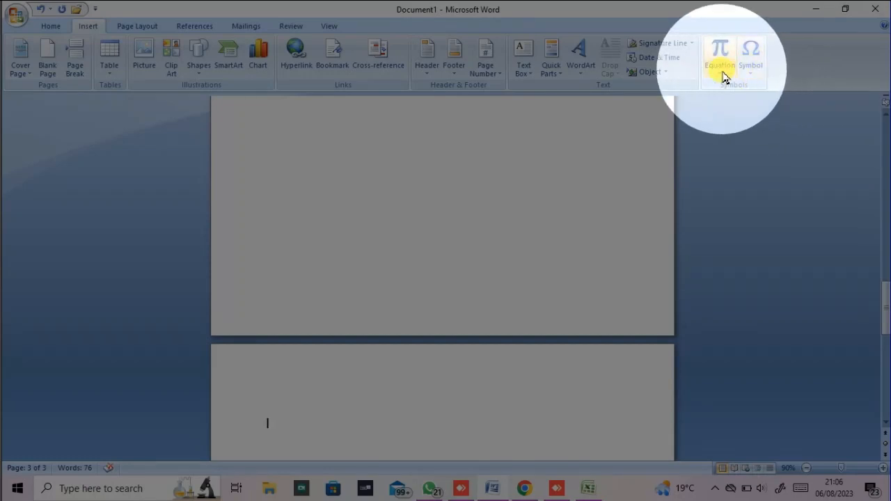
Review Word's text formatting and insertion commands from page 2 of the document, including the options for adding a table.
click(370, 210)
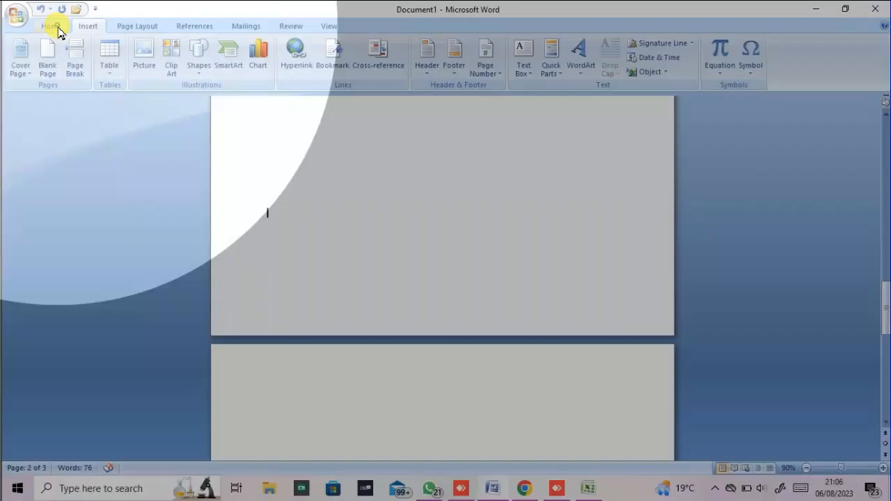
click(59, 29)
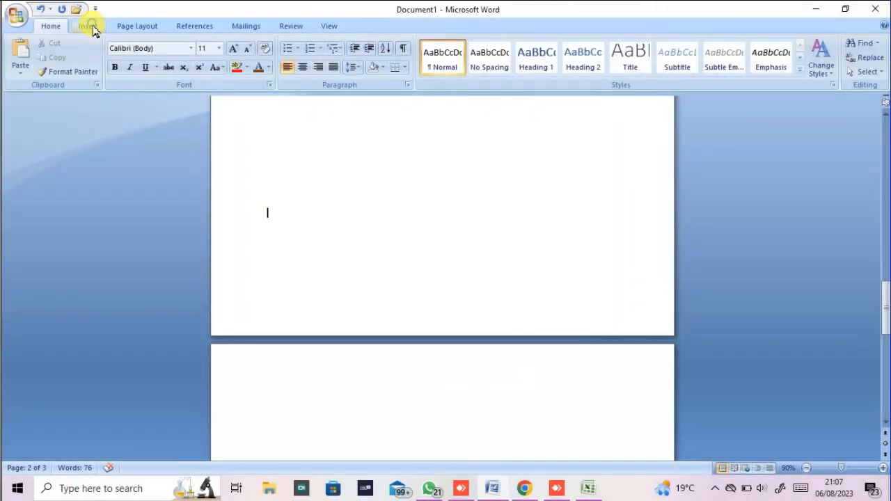
click(93, 30)
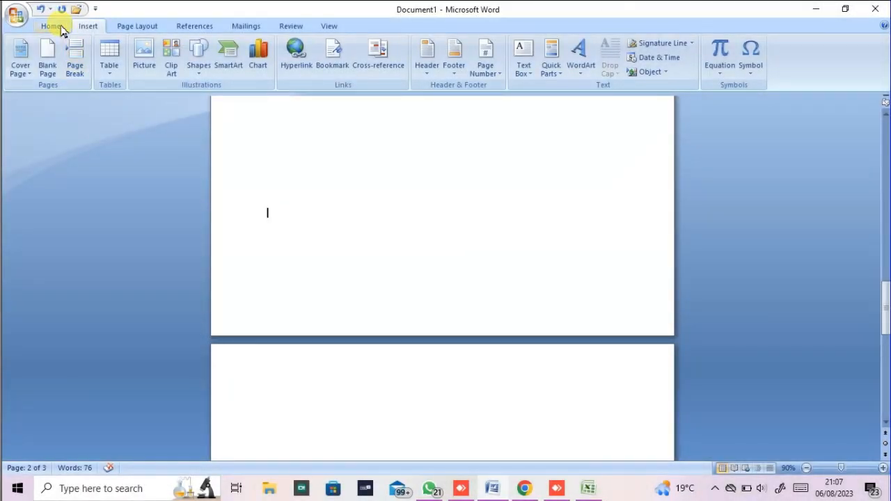
click(61, 28)
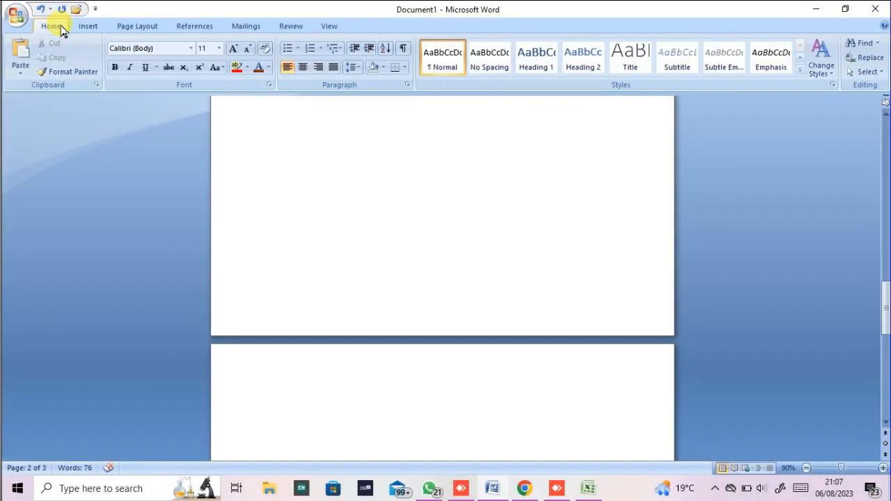
click(88, 28)
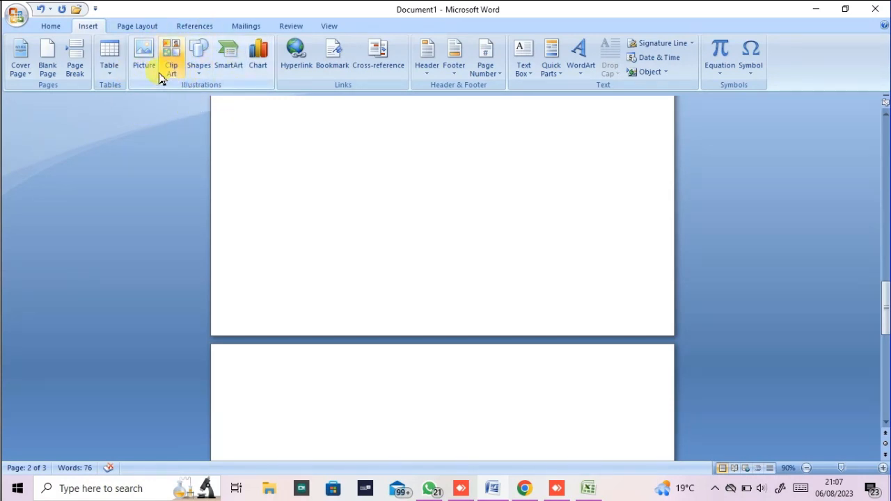
click(112, 69)
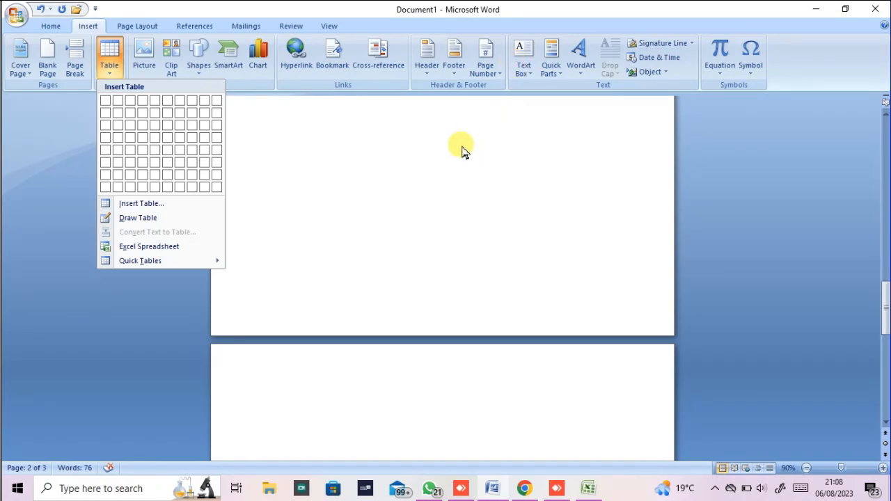
click(309, 142)
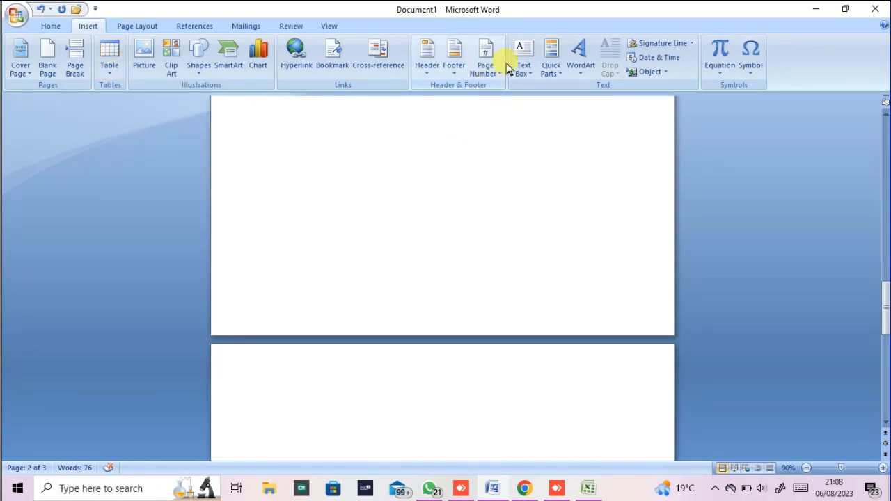